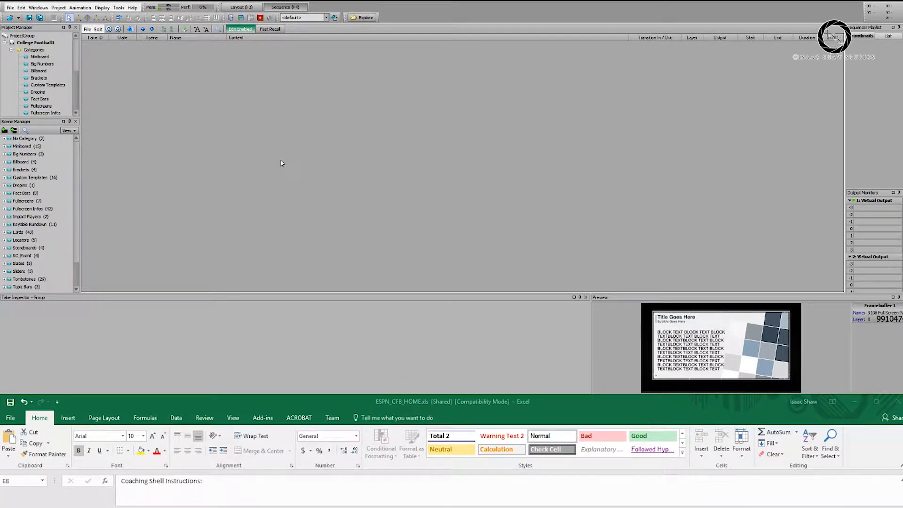
- Expand the Big Numbers scene category to view its scene thumbnails, and collapse it
scroll(21, 172, "down", 2)
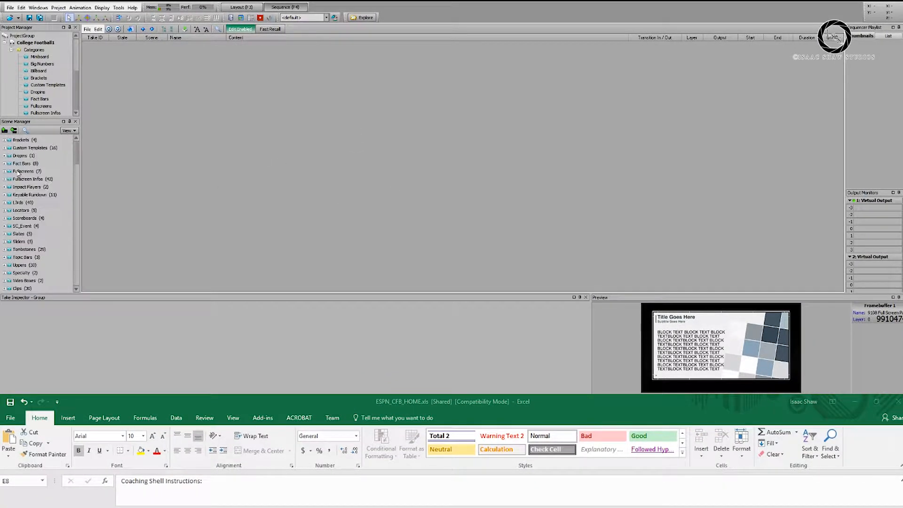
scroll(73, 200, "up", 2)
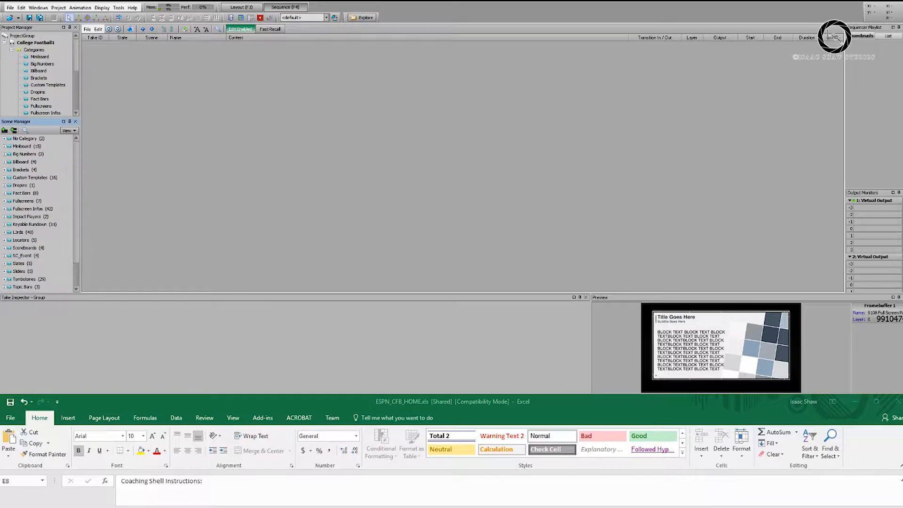
left_click(5, 154)
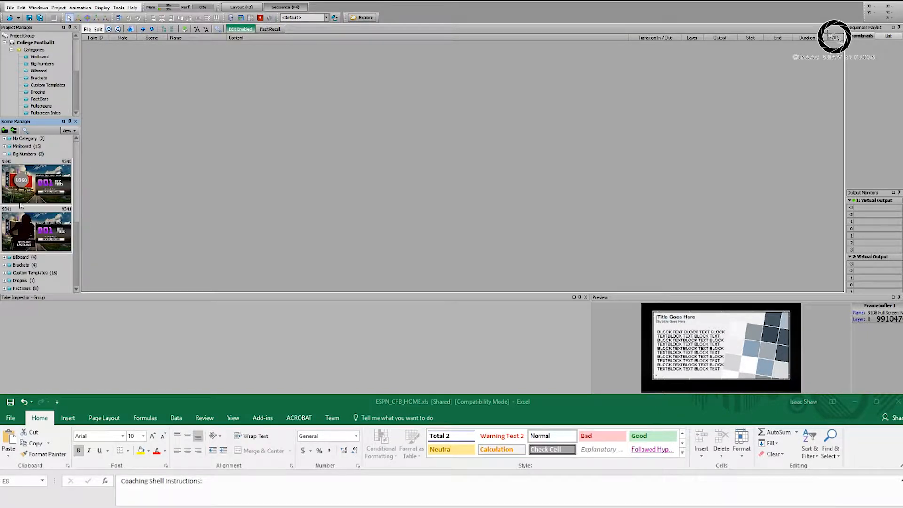
left_click(5, 154)
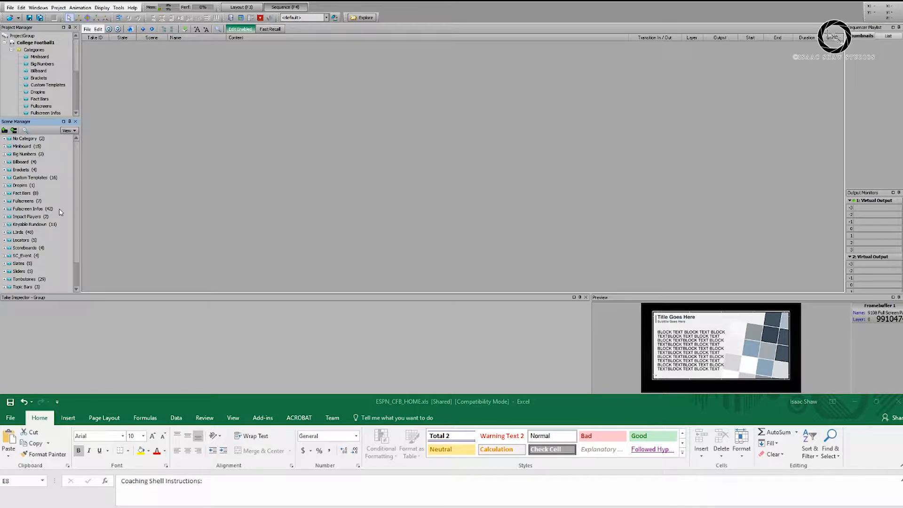
- Look through the scene thumbnails in the Miniboard category and recheck Big Numbers, collapsing both categories
left_click(4, 146)
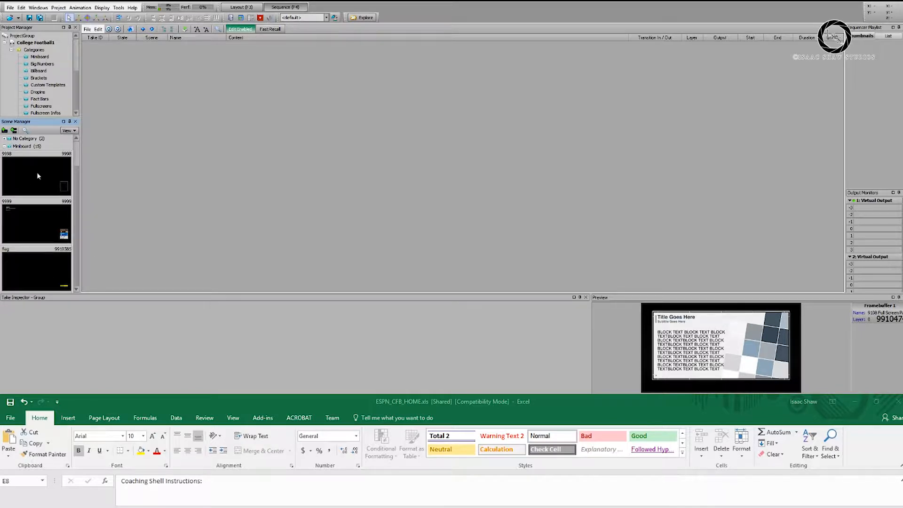
left_click(4, 146)
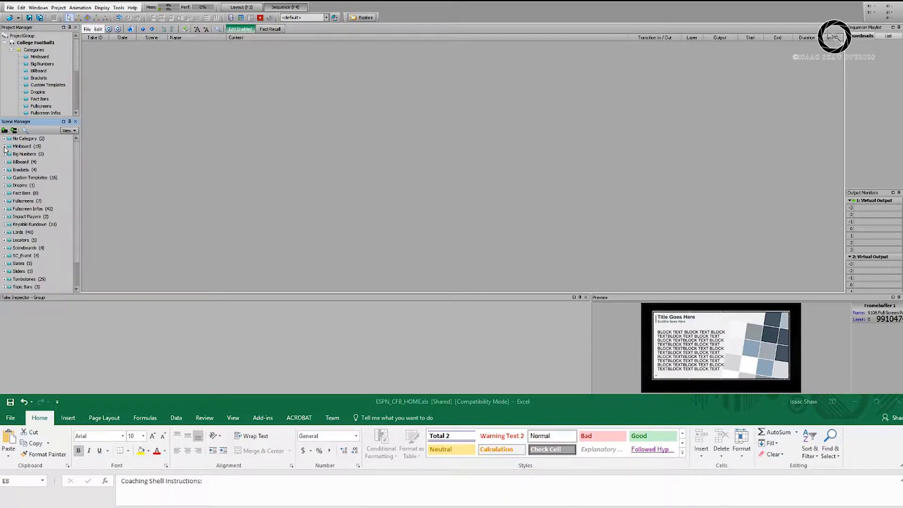
left_click(4, 147)
left_click_drag(76, 159, 78, 183)
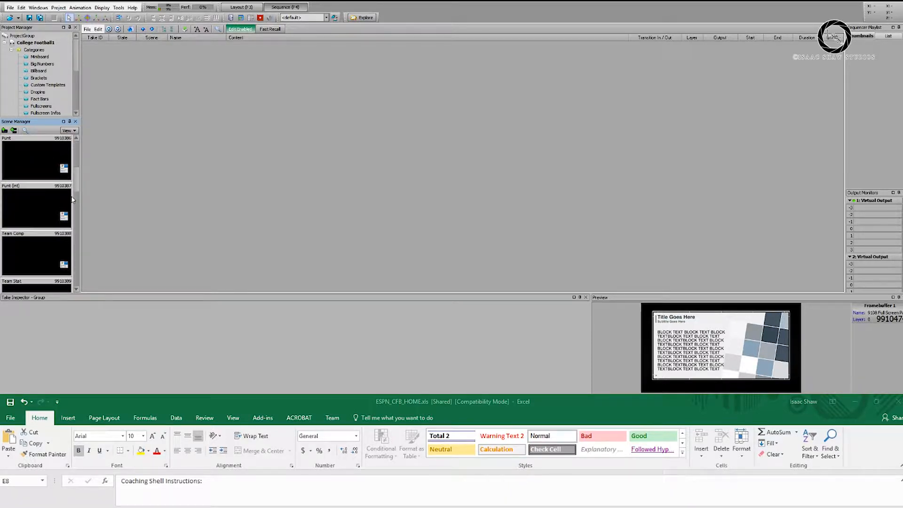
scroll(75, 207, "down", 5)
scroll(75, 219, "up", 10)
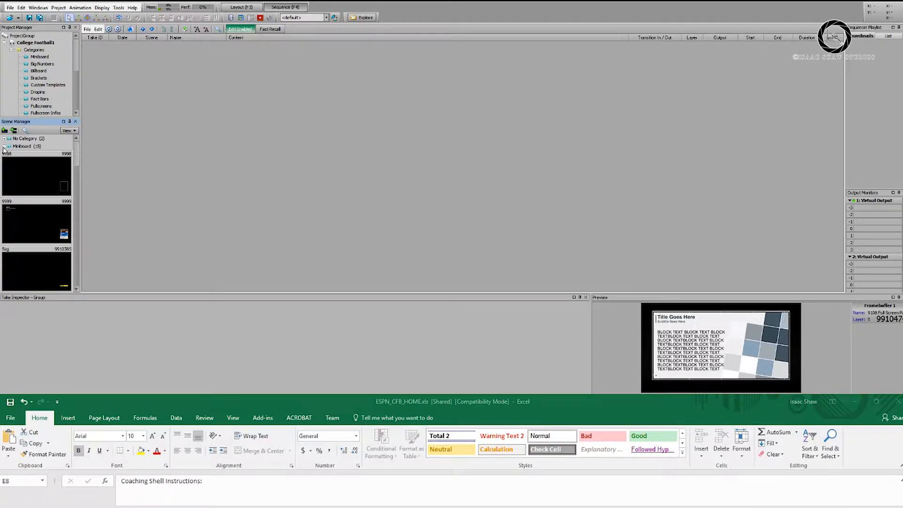
left_click(4, 147)
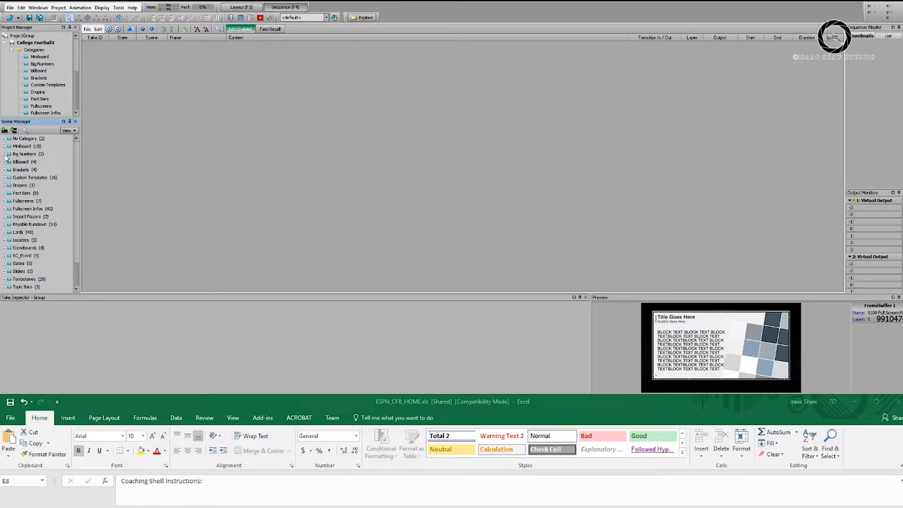
left_click(5, 155)
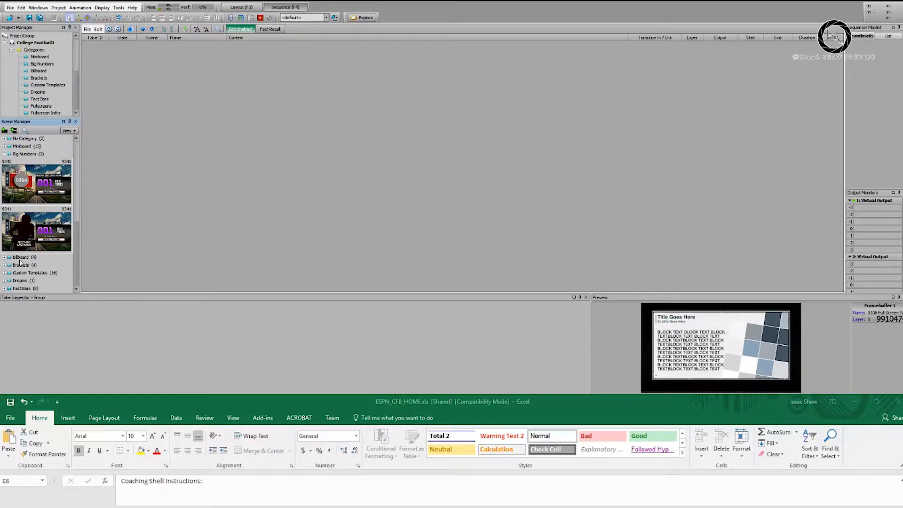
left_click(4, 154)
- Browse the scene thumbnails in the Fullscreens category and collapse it
left_click(4, 201)
scroll(75, 168, "down", 1)
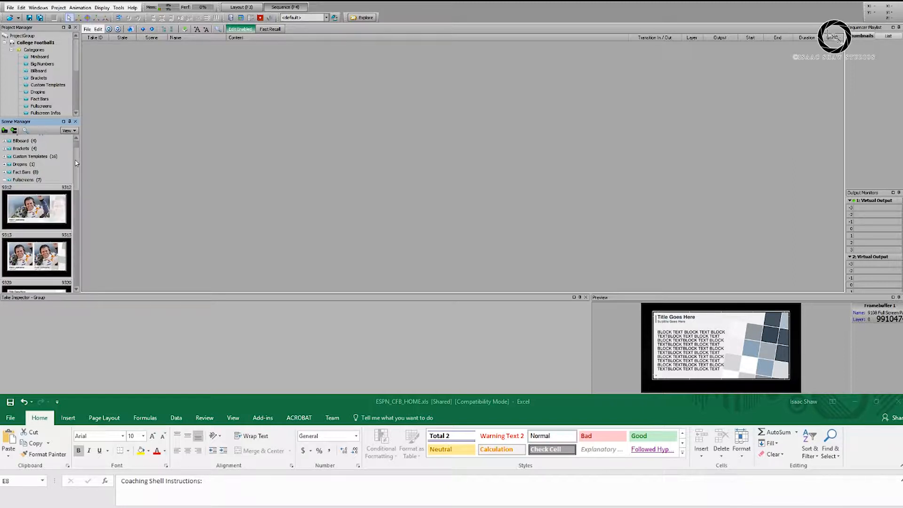
scroll(76, 164, "down", 2)
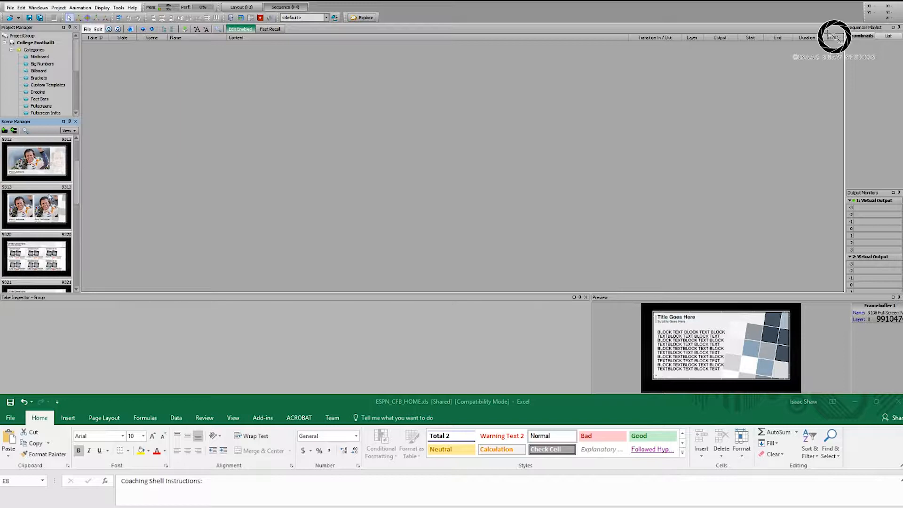
scroll(65, 190, "down", 1)
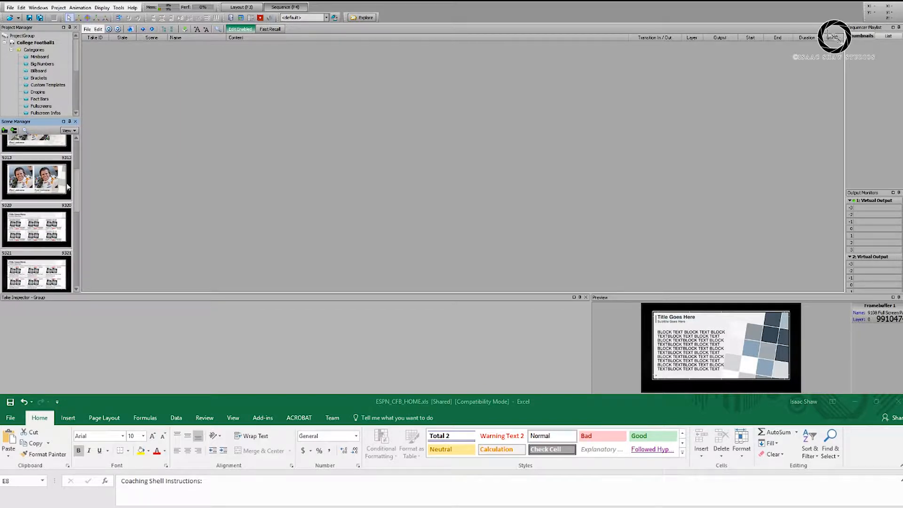
scroll(75, 193, "down", 2)
scroll(76, 219, "down", 2)
scroll(77, 220, "up", 6)
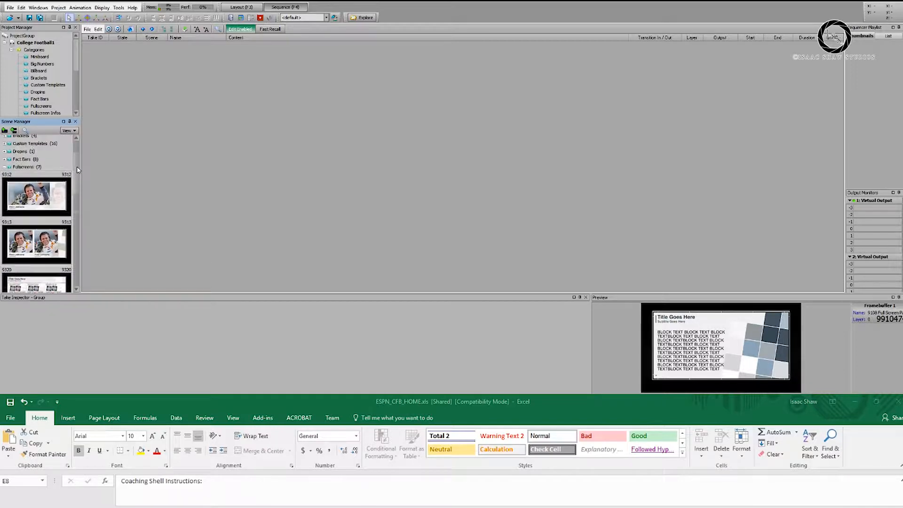
left_click(5, 171)
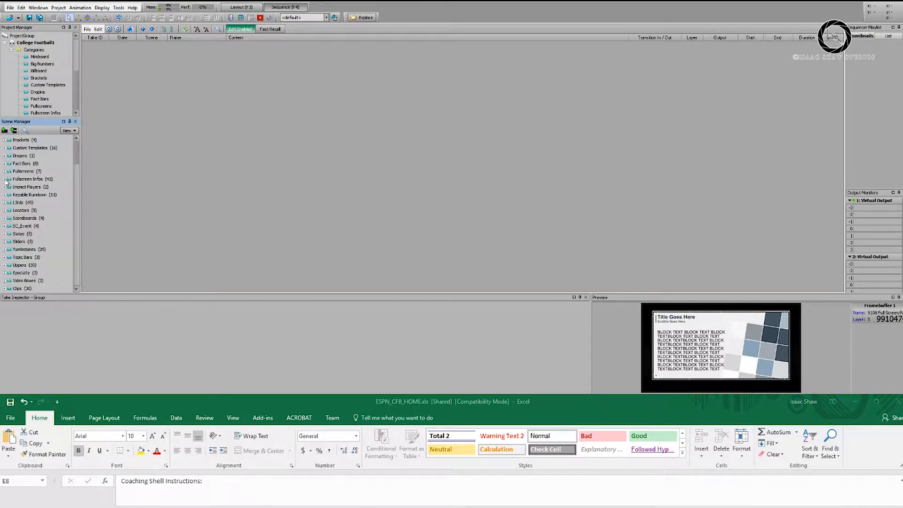
- Expand the Fullscreen Infos category and browse its full-screen table, text and player layouts
left_click(5, 179)
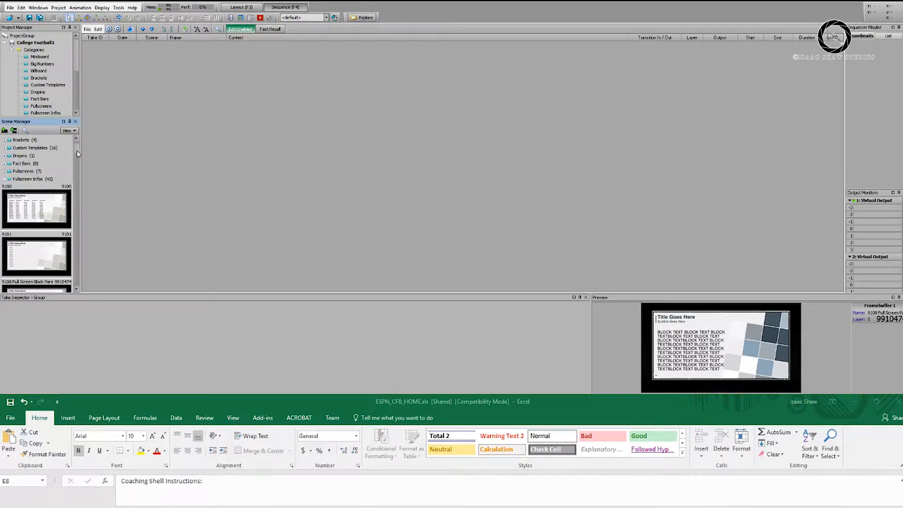
scroll(78, 151, "down", 3)
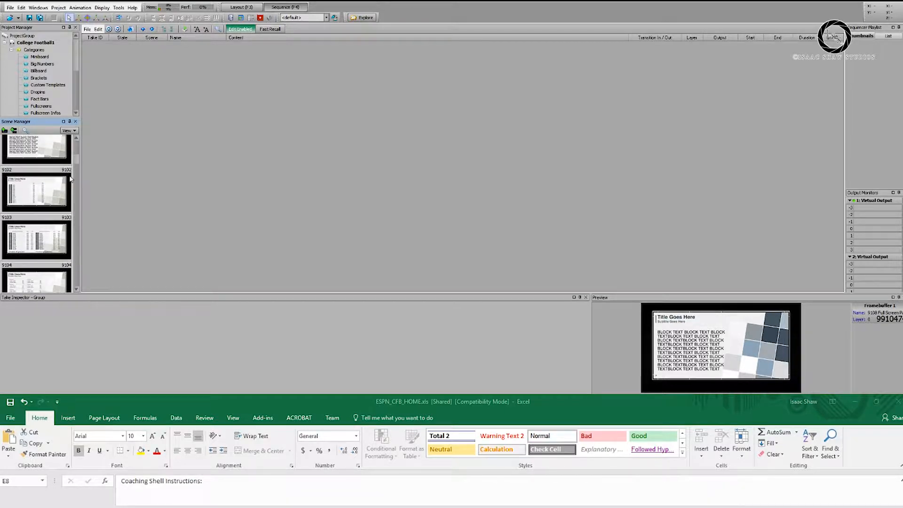
scroll(78, 174, "down", 3)
scroll(78, 177, "down", 5)
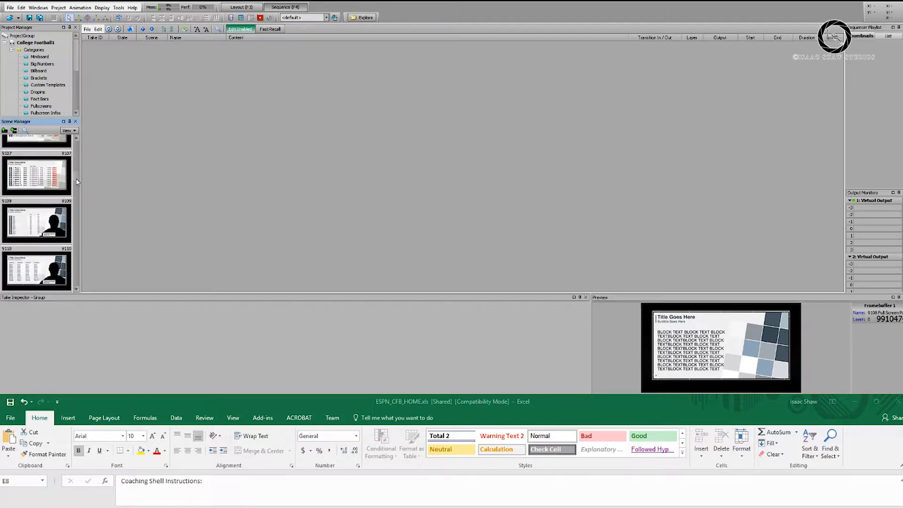
scroll(78, 188, "down", 7)
scroll(78, 205, "down", 3)
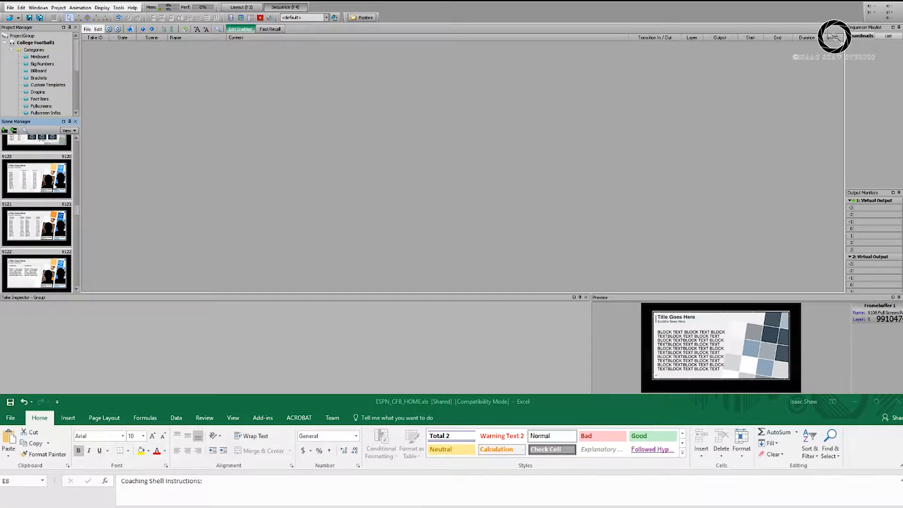
left_click_drag(76, 211, 76, 149)
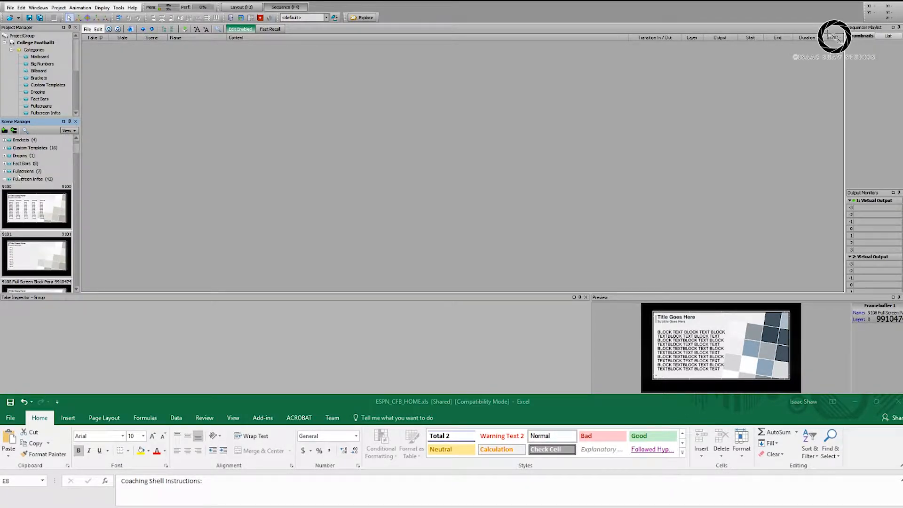
- View the away and home slider scenes in the Sliders category and collapse it
scroll(38, 178, "down", 15)
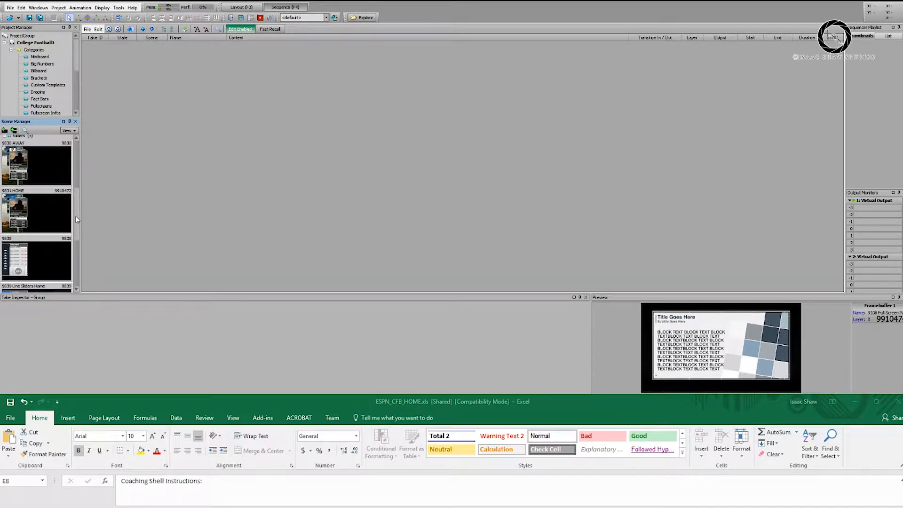
scroll(76, 210, "up", 1)
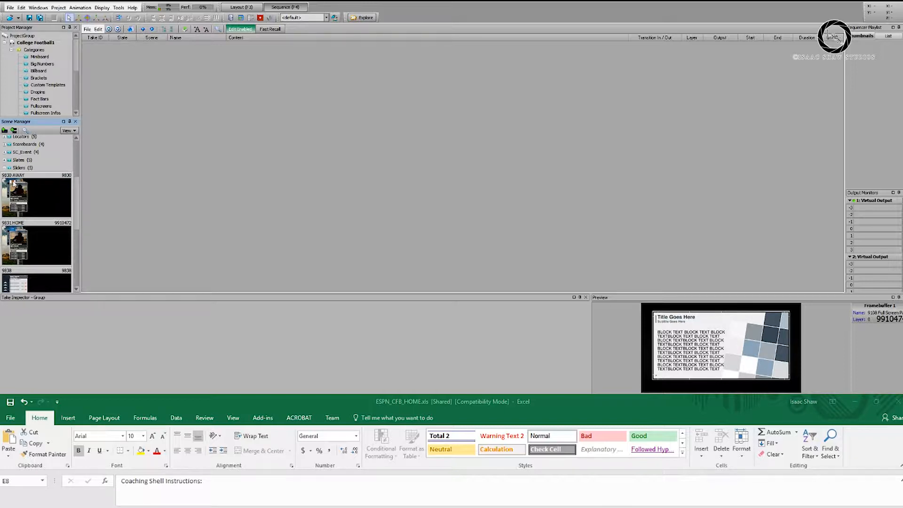
left_click(5, 168)
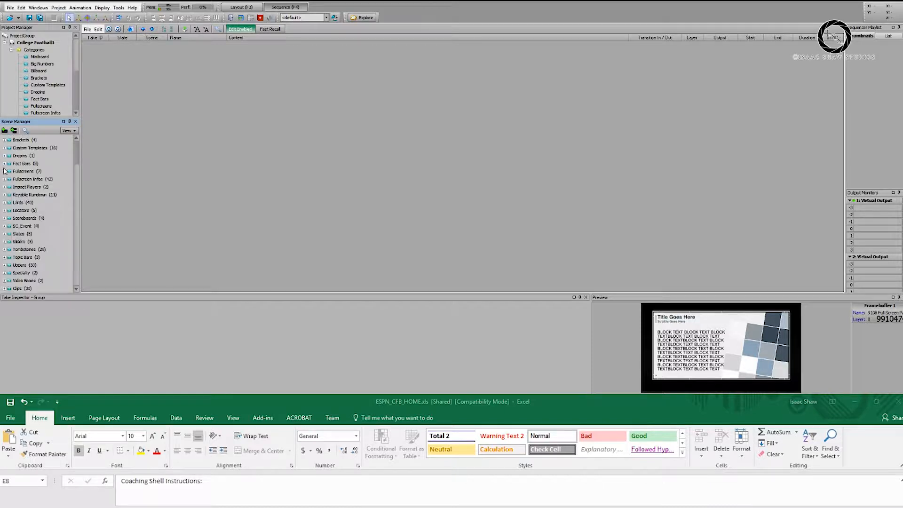
- Expand the Clips category and look through its CFB Open video scenes
left_click(5, 275)
mouse_move(78, 159)
left_mouse_down()
mouse_move(78, 216)
mouse_move(79, 166)
left_mouse_up()
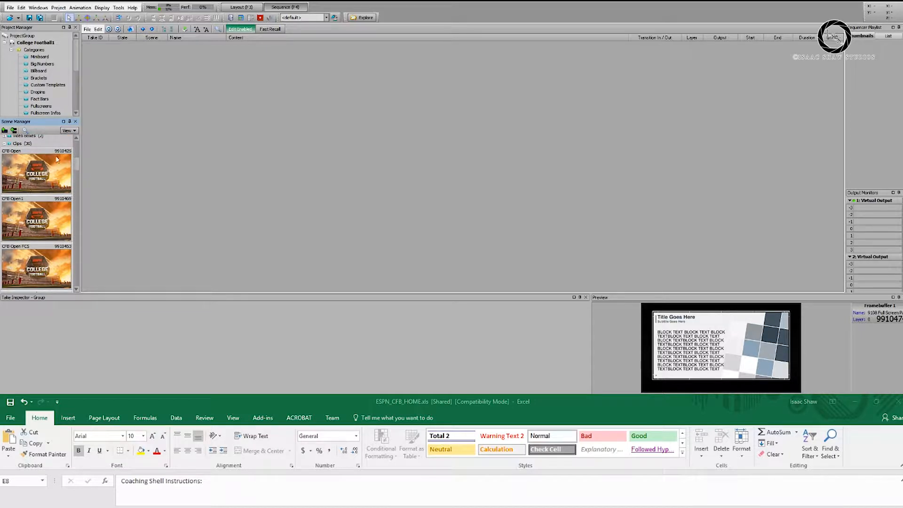
left_click(4, 145)
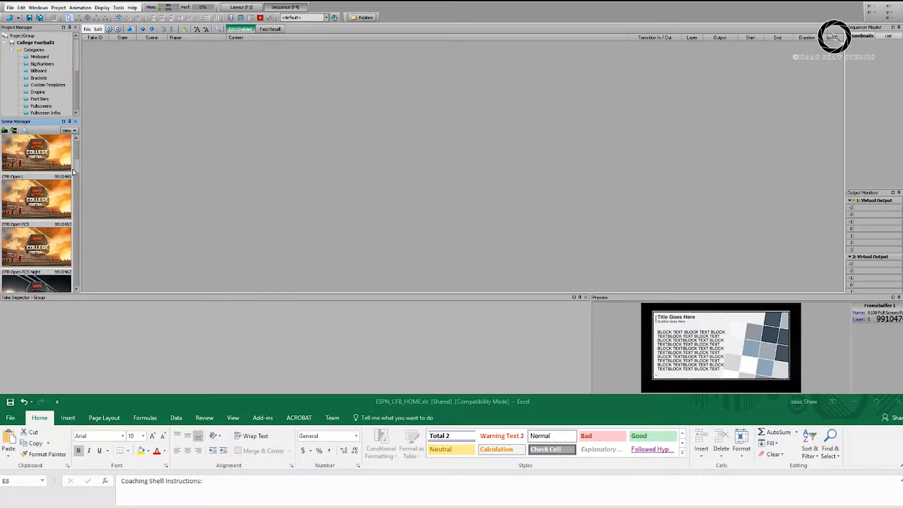
mouse_move(76, 169)
left_mouse_down()
mouse_move(81, 220)
mouse_move(85, 160)
left_mouse_up()
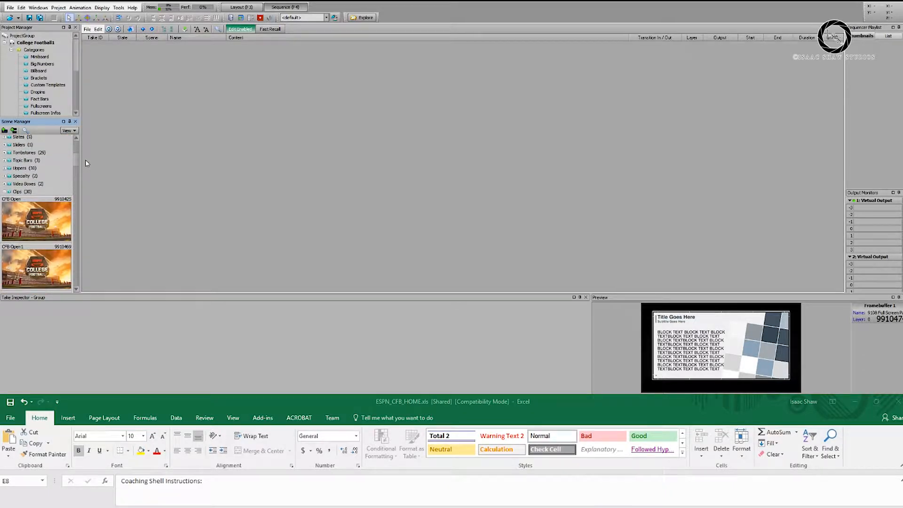
- Open the CFB Open scene from the Clips category in the layout workspace
left_click(42, 214)
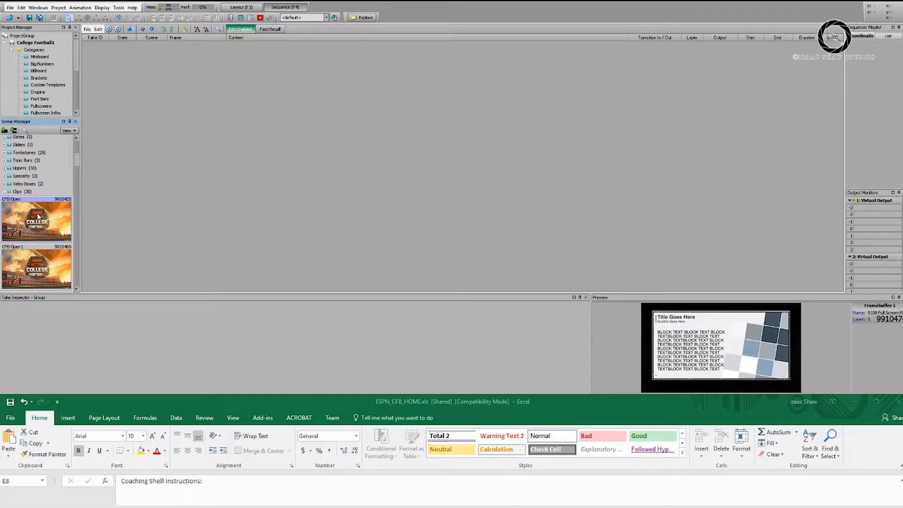
right_click(39, 216)
left_click(16, 218)
left_click(242, 7)
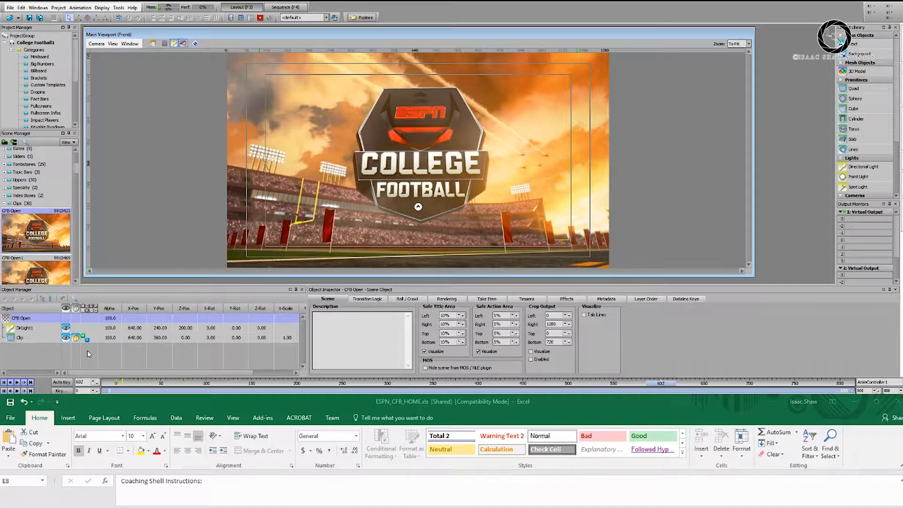
- Inspect the video file source of the CFB_E_OPEN material applied to the scene's Clip quad, and close the material editor
left_click(79, 338)
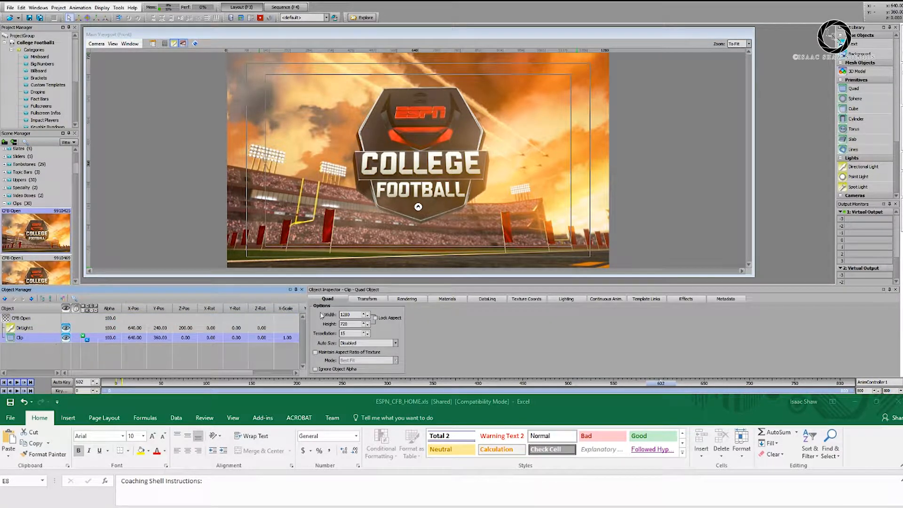
left_click(456, 300)
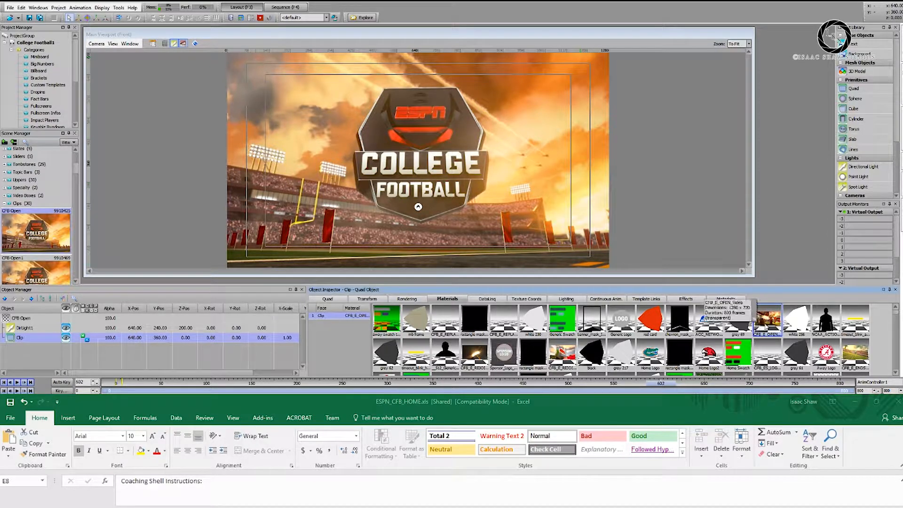
right_click(765, 325)
left_click(795, 350)
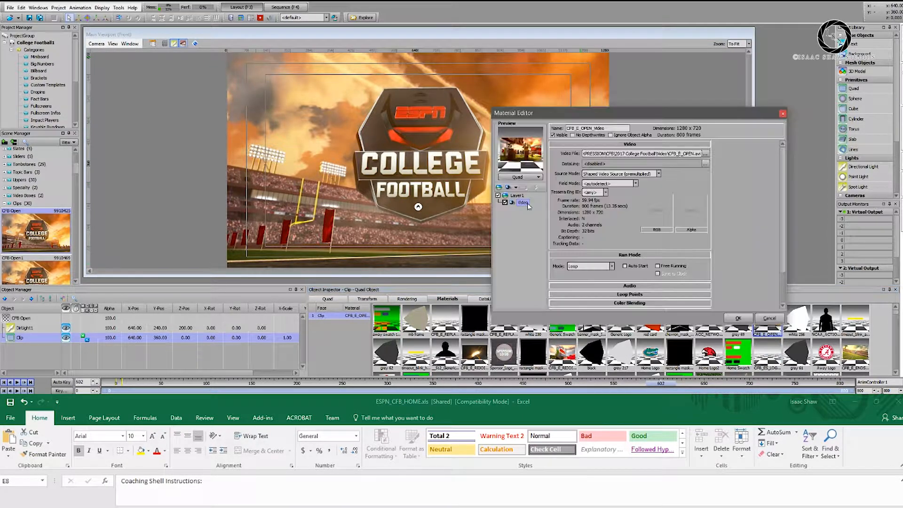
left_click_drag(701, 153, 692, 153)
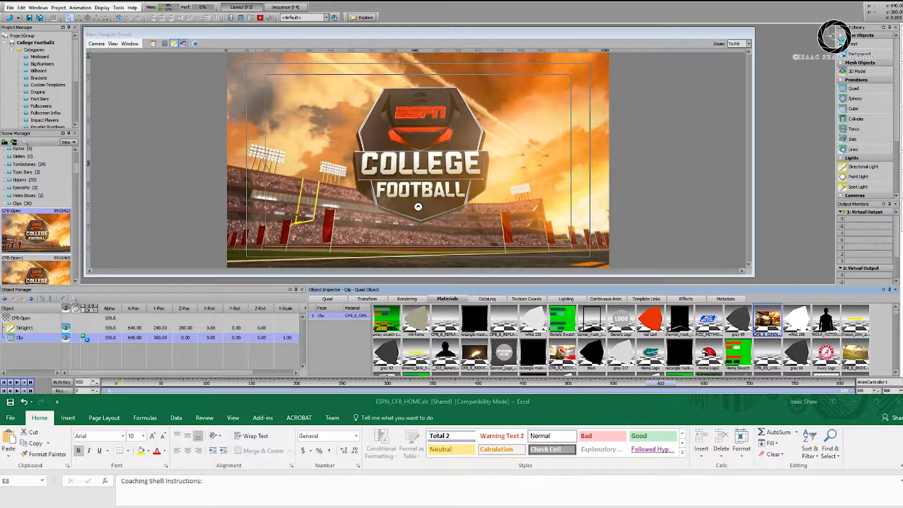
- Find the XPression Video Coder application by searching for "video coder" and launch it
key("super")
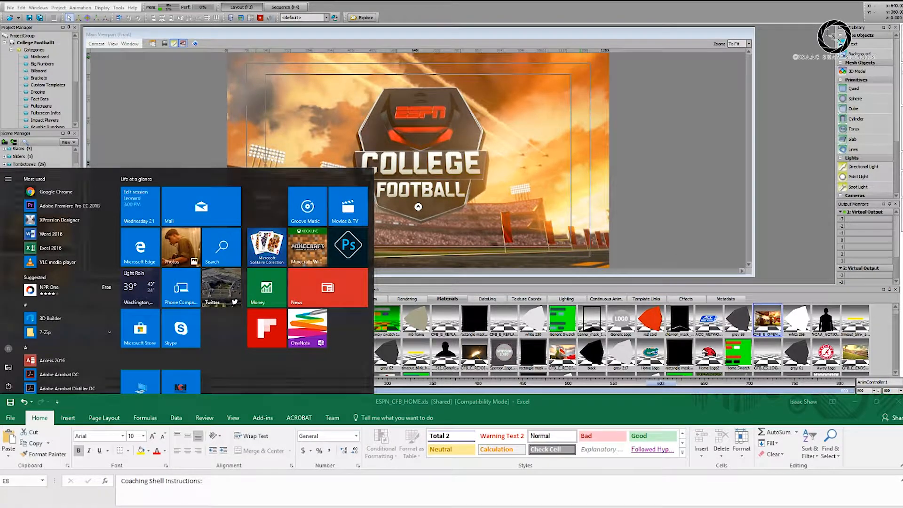
type("video coder")
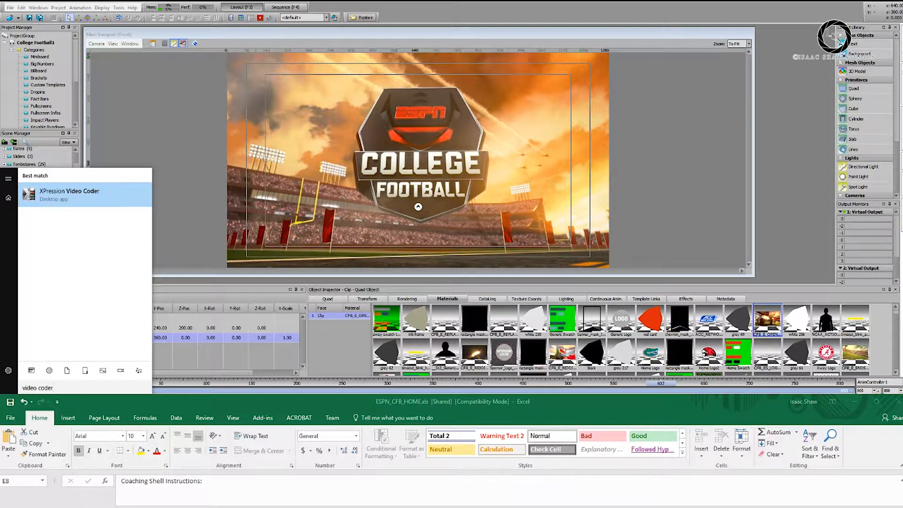
left_click(89, 201)
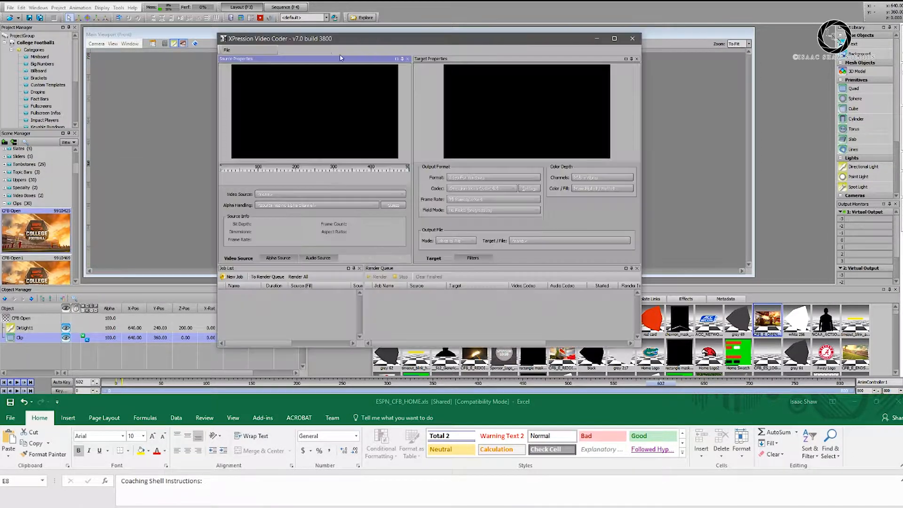
- Create a new encoding job in the Video Coder from the source file Credit Roll 01.mov
left_click_drag(389, 43, 394, 33)
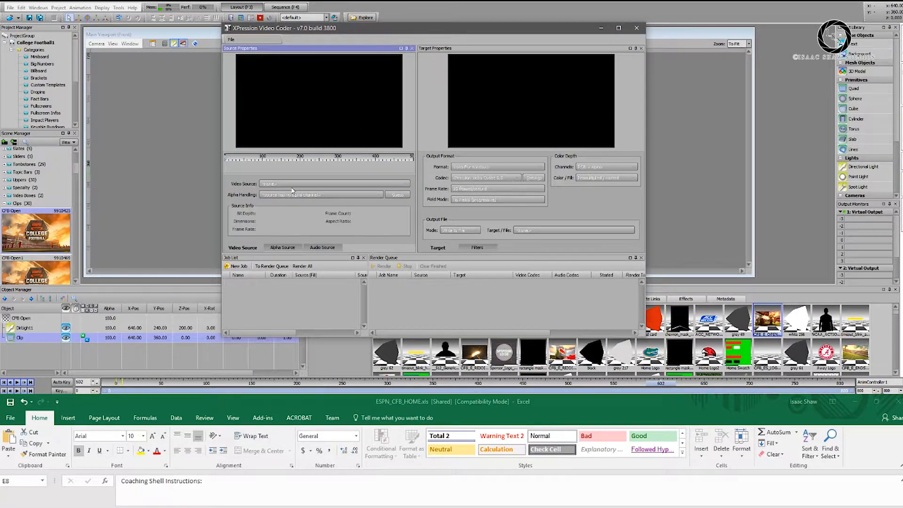
left_click(239, 266)
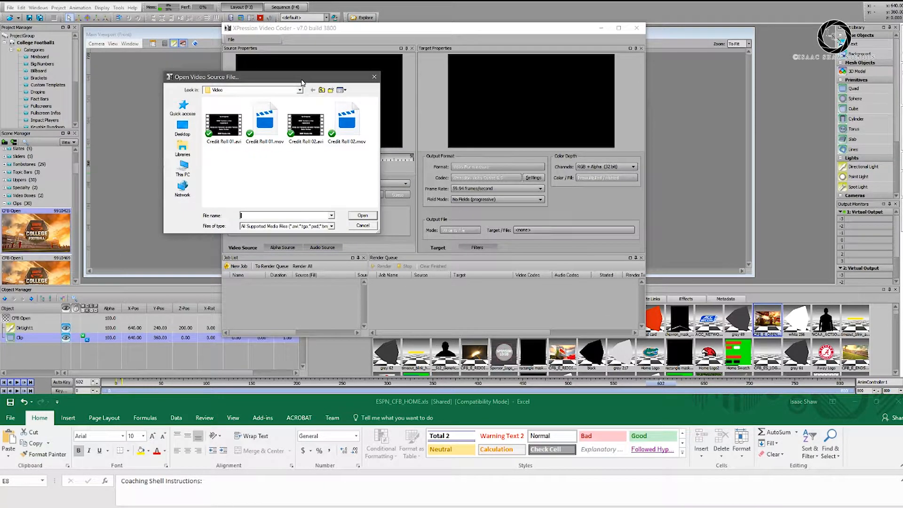
left_click(272, 123)
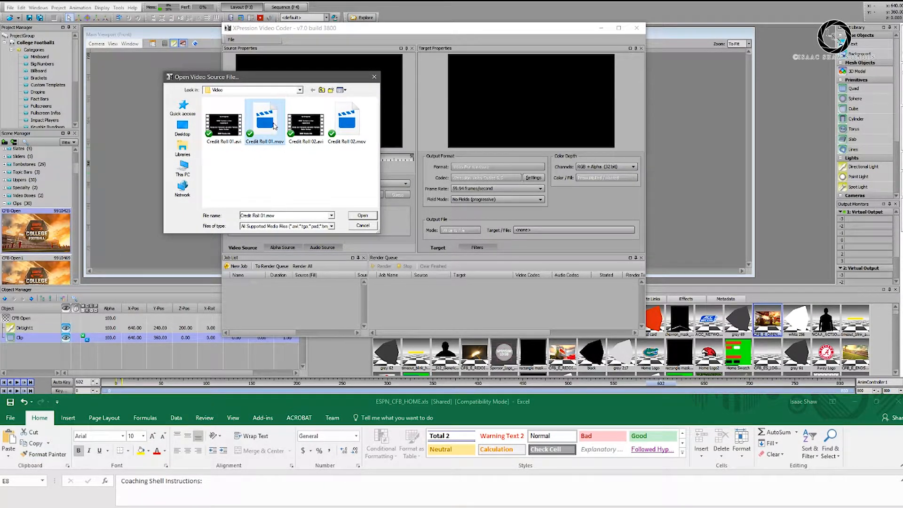
left_click(367, 216)
left_click_drag(238, 163, 350, 161)
left_click(272, 329)
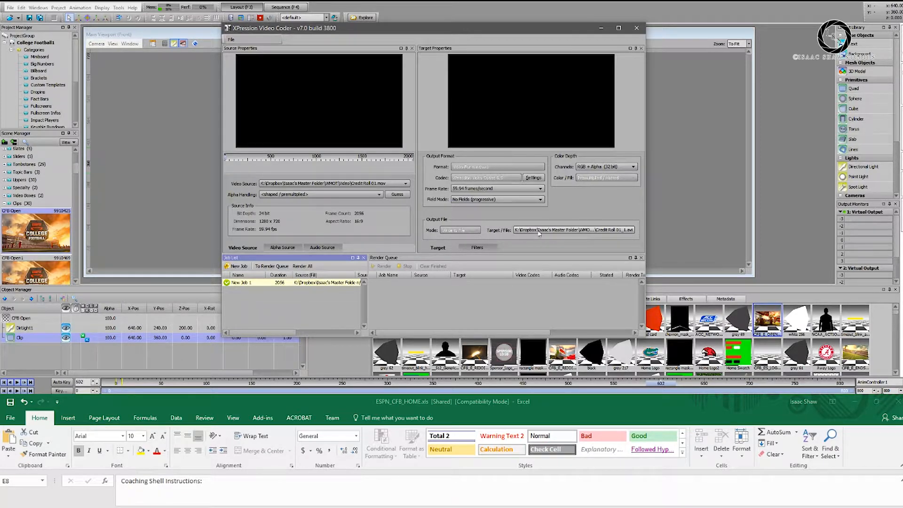
- Send the Credit Roll 01 job to the render queue, render it while checking its progress, and close the Video Coder
left_click(273, 267)
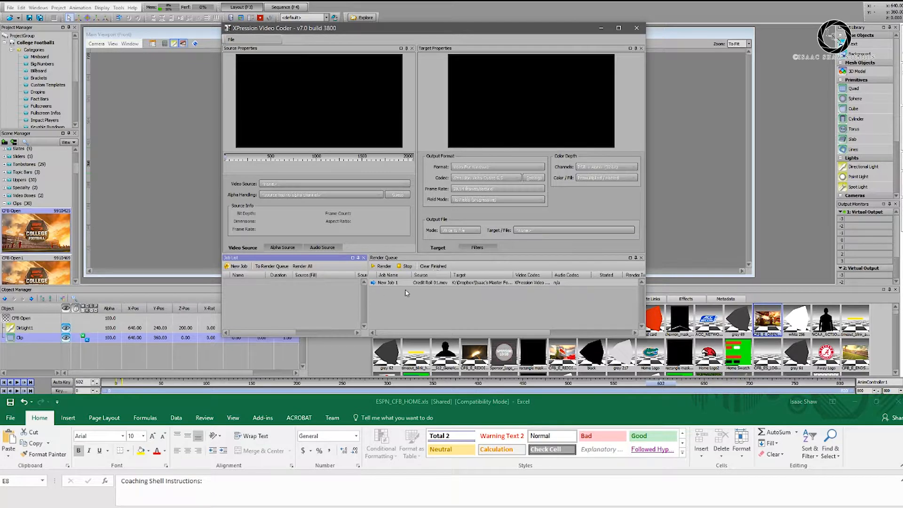
left_click(382, 266)
left_click_drag(515, 332, 597, 332)
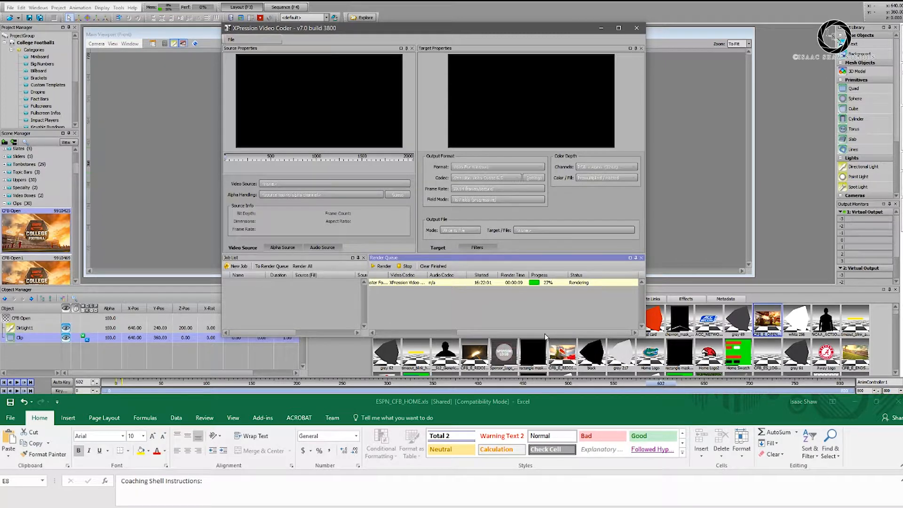
left_click_drag(545, 336, 463, 337)
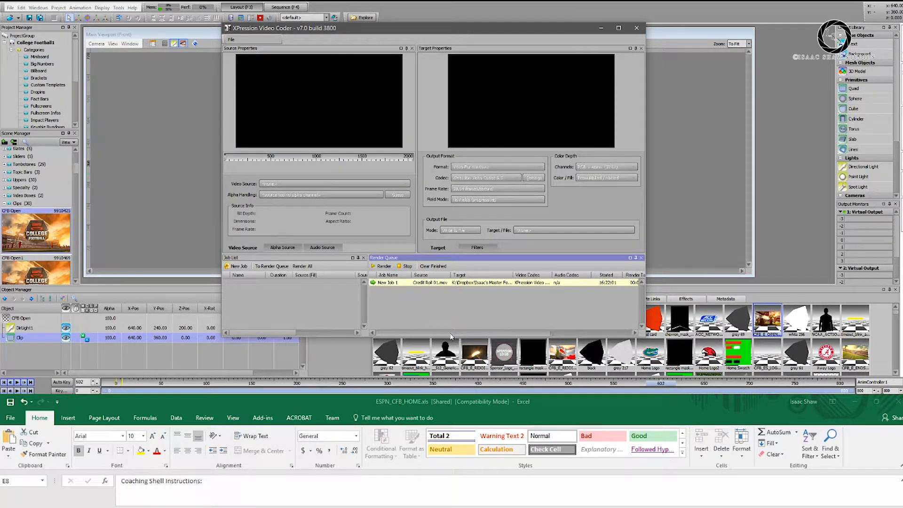
left_click(636, 28)
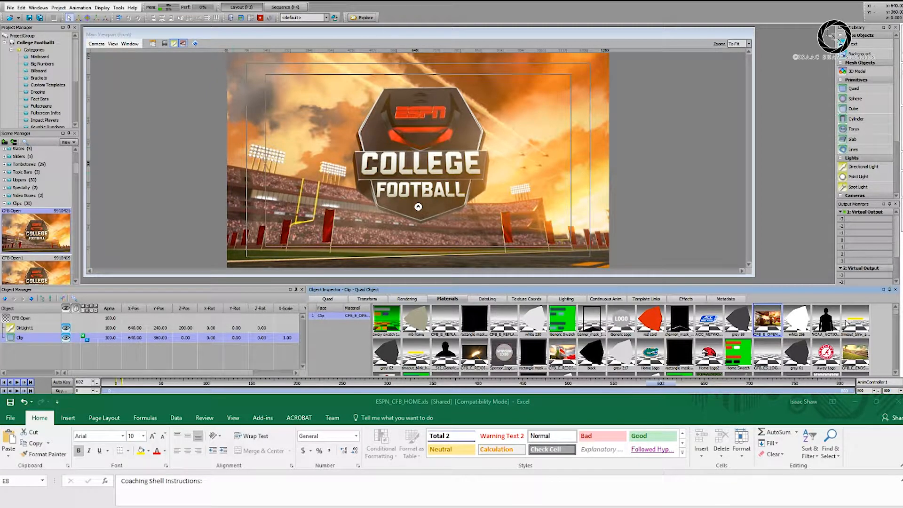
- Create a new material from the Timeouts_BLINKING_off video file and apply it to the Clip quad
right_click(766, 324)
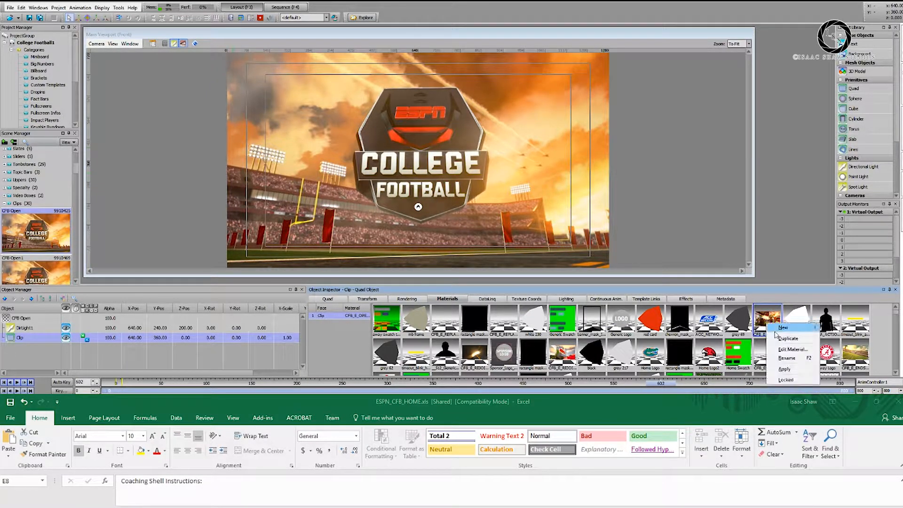
mouse_move(790, 327)
left_click(857, 349)
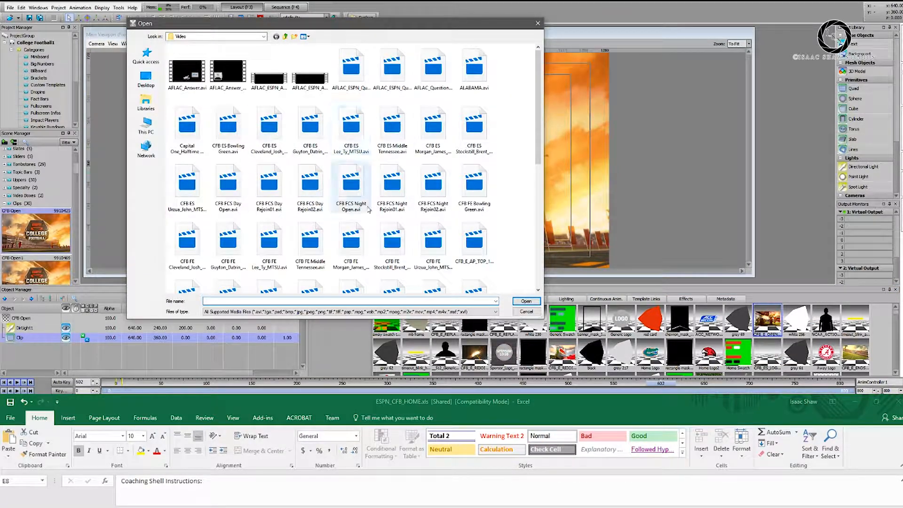
scroll(348, 267, "down", 5)
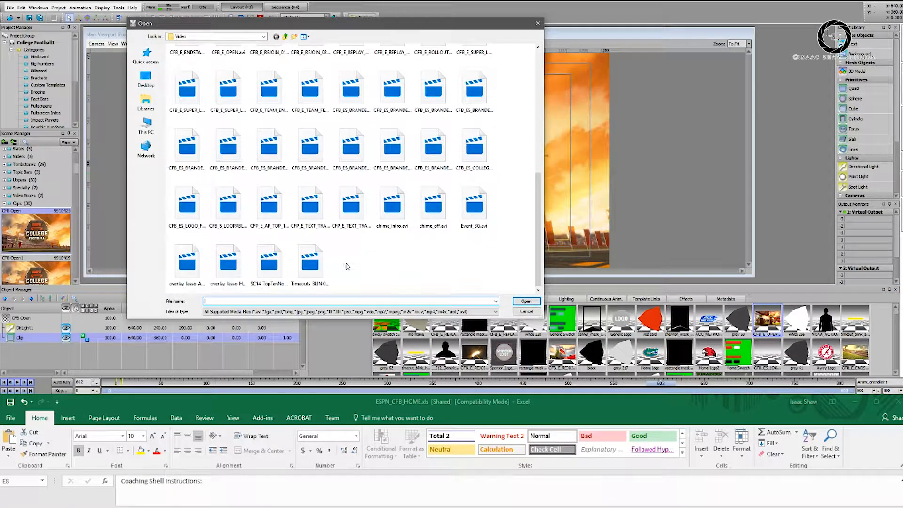
left_click(310, 263)
left_click(527, 301)
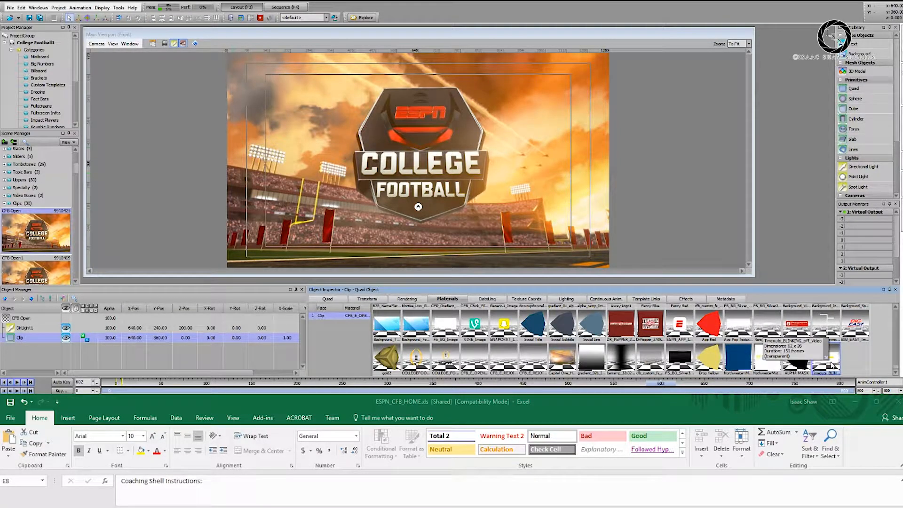
left_click_drag(831, 365, 356, 316)
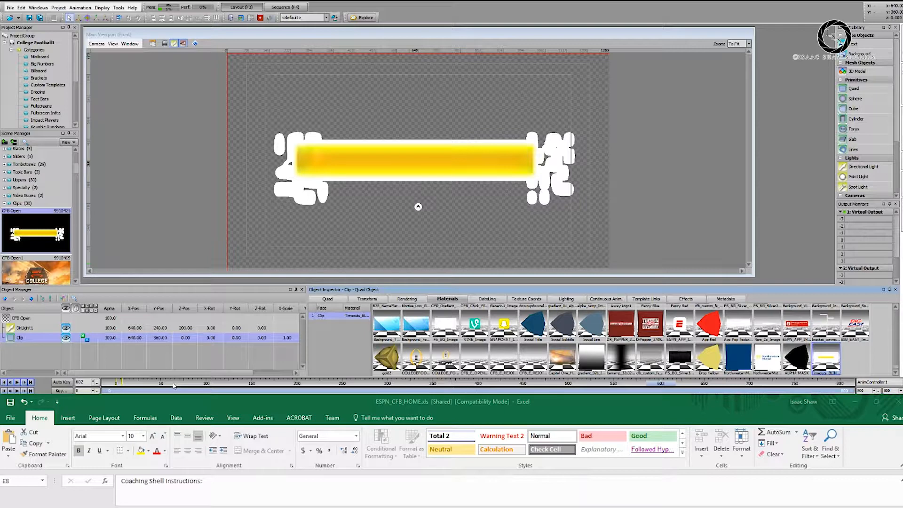
- Switch to the Sequencer and start an XML take item list import, browsing to the 2017 College Football project's XML folder
key("F4")
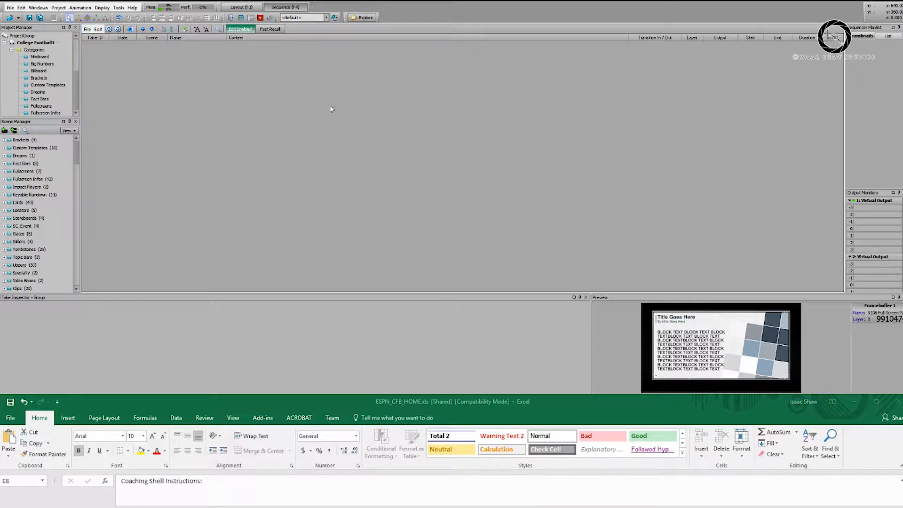
left_click(87, 29)
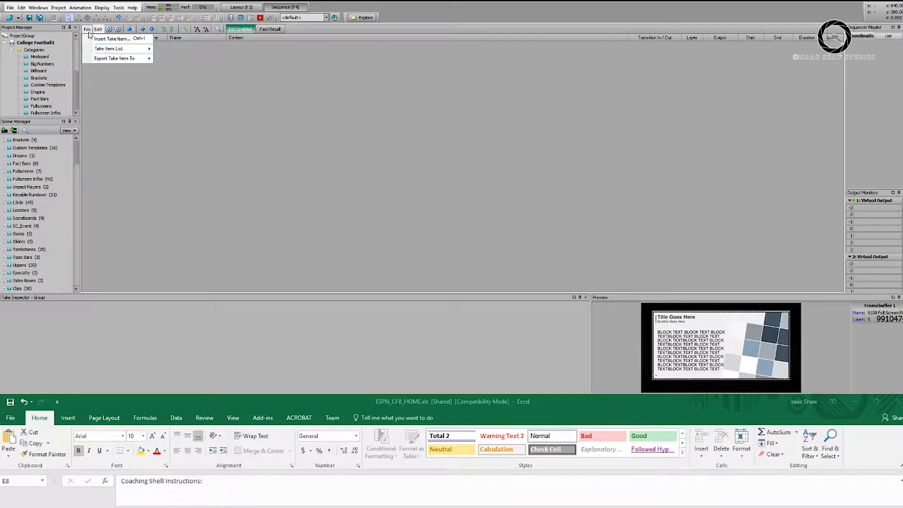
mouse_move(124, 49)
mouse_move(174, 52)
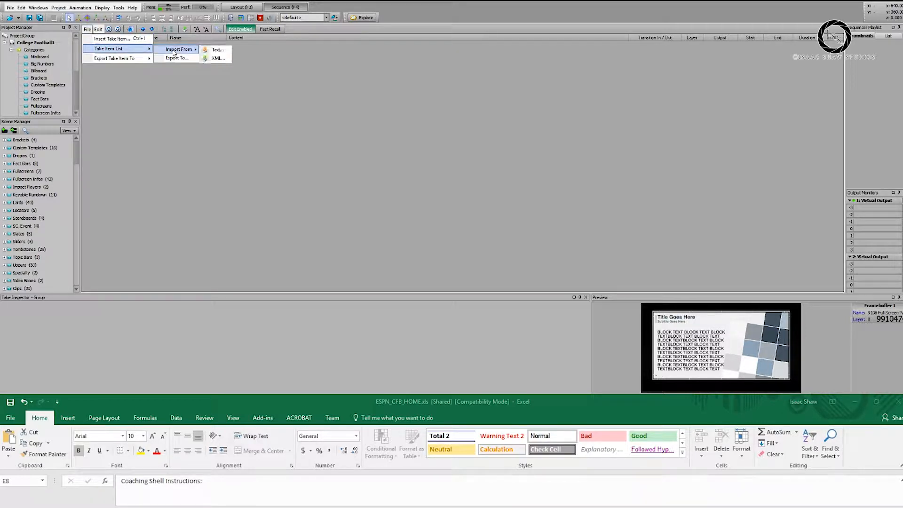
left_click(220, 60)
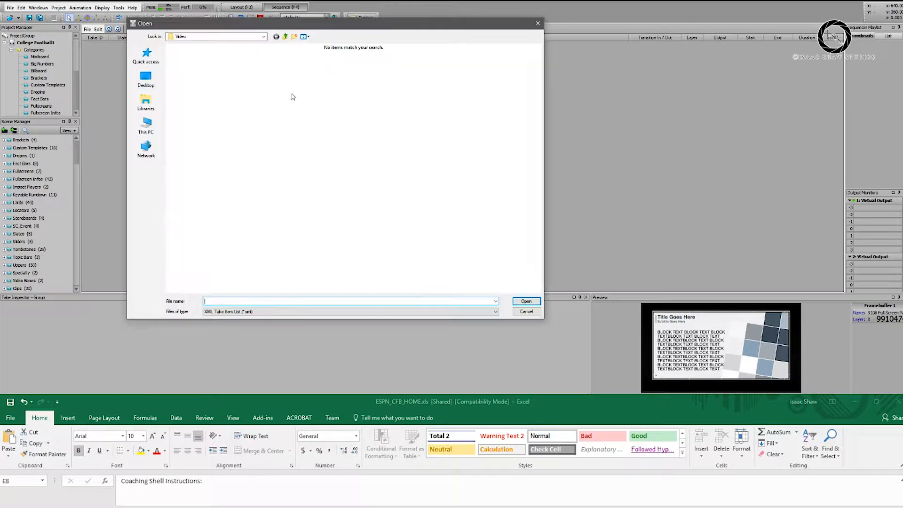
left_click(286, 38)
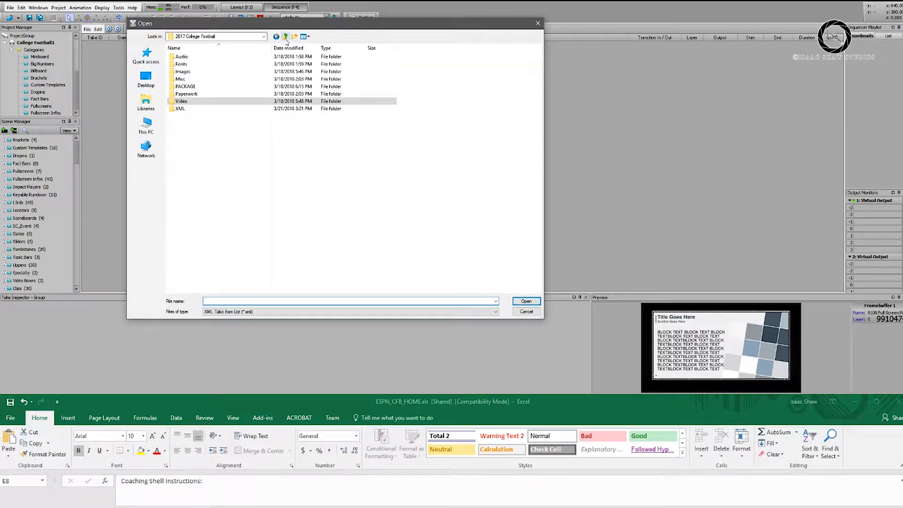
double_click(184, 108)
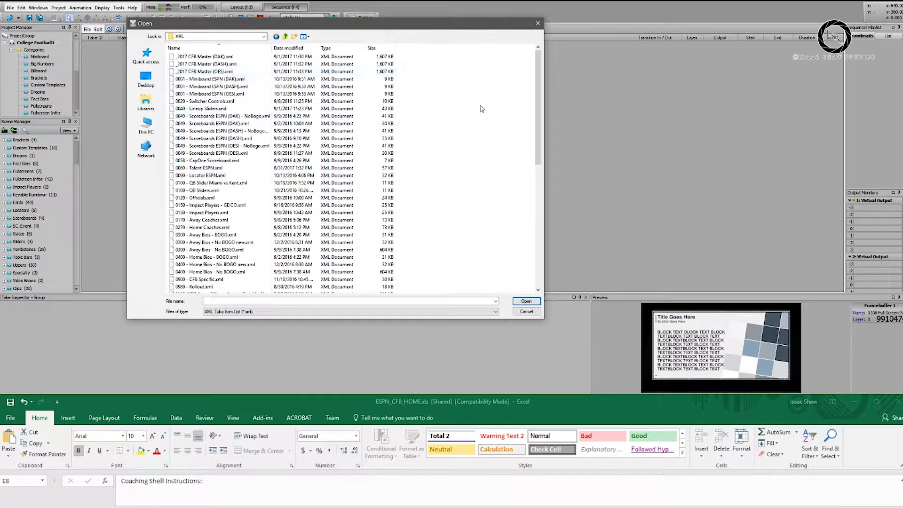
- Look through the XML take lists and load _2017 CFB Master (DAK).xml for import
scroll(298, 273, "down", 10)
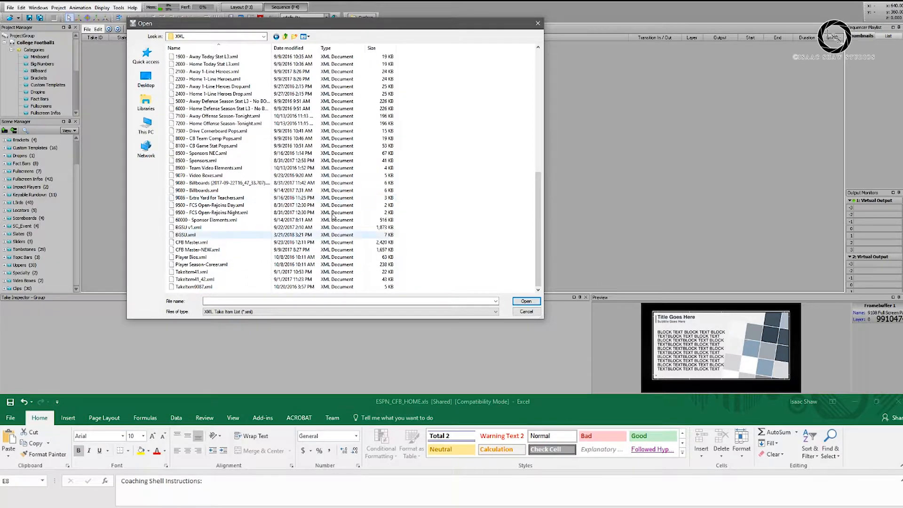
left_click_drag(539, 207, 497, 81)
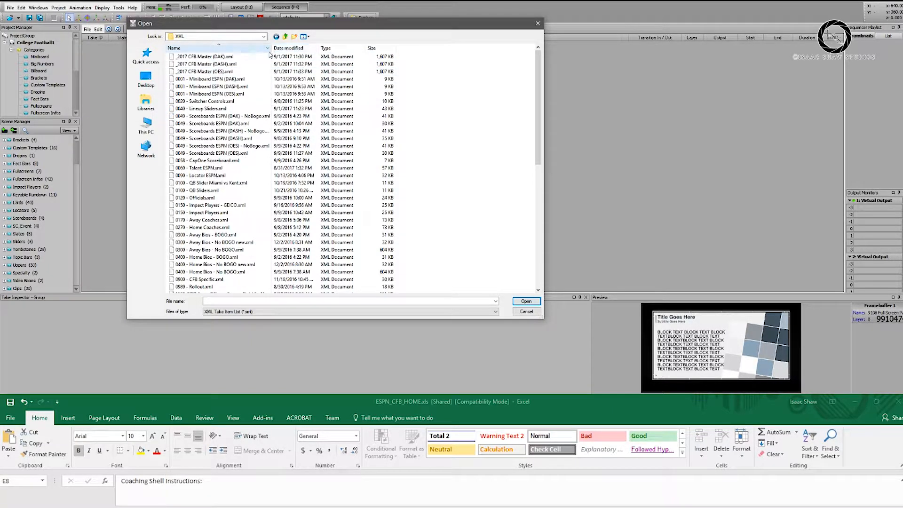
left_click(235, 57)
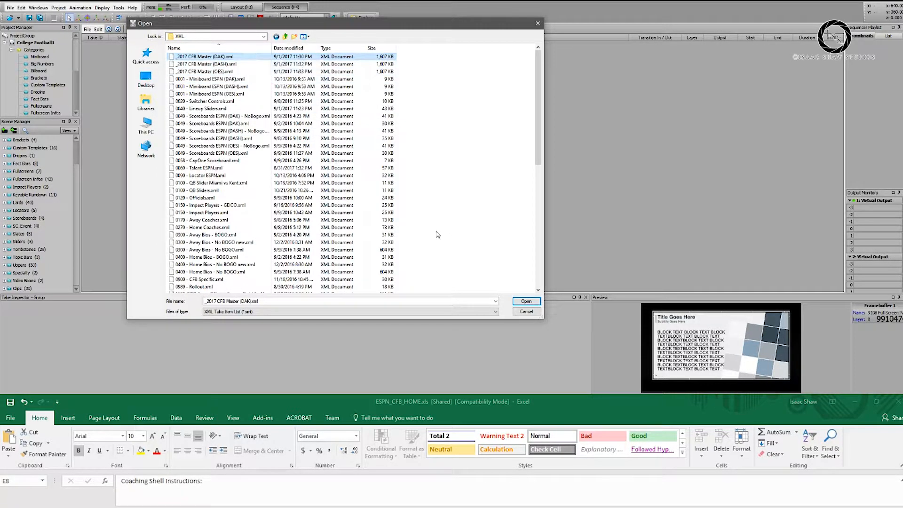
left_click(521, 301)
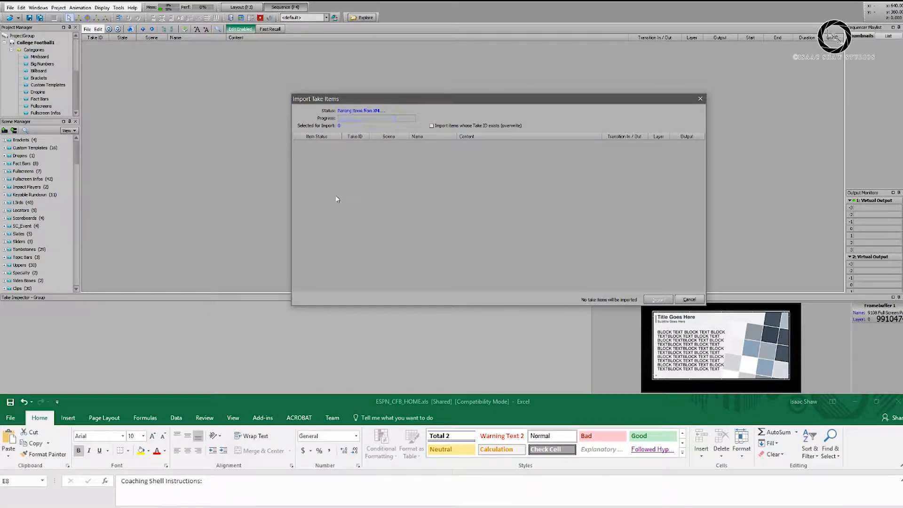
- Review the parsed take items, import all selected ones into the Sequencer, and close the import dialog
mouse_move(700, 153)
left_mouse_down()
mouse_move(714, 267)
mouse_move(713, 144)
left_mouse_up()
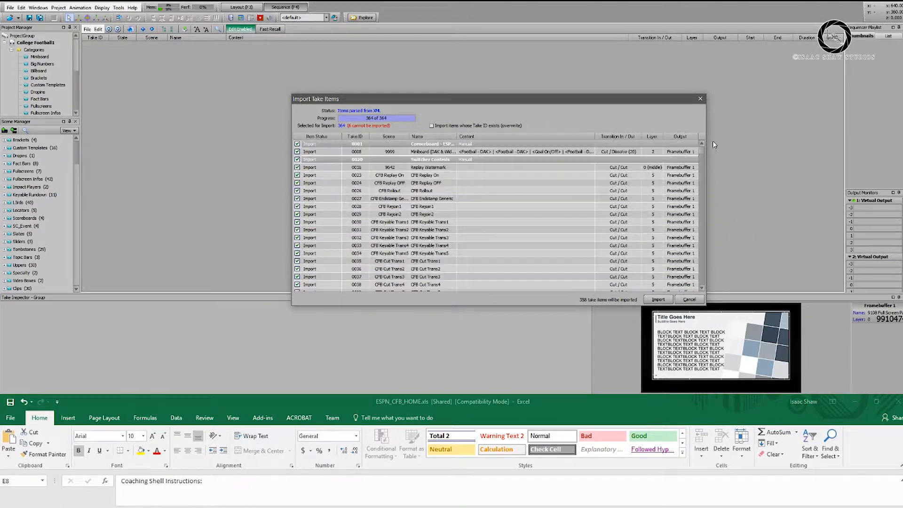
left_click_drag(501, 105, 490, 59)
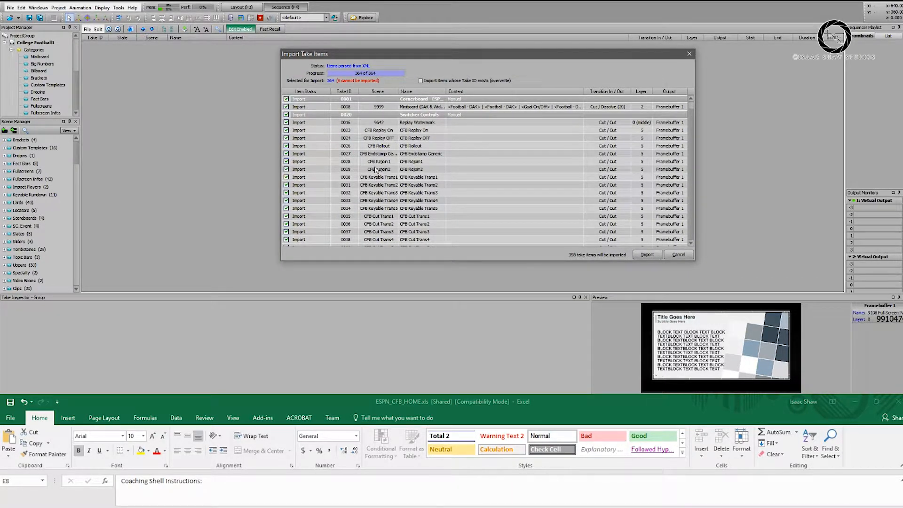
scroll(378, 167, "down", 5)
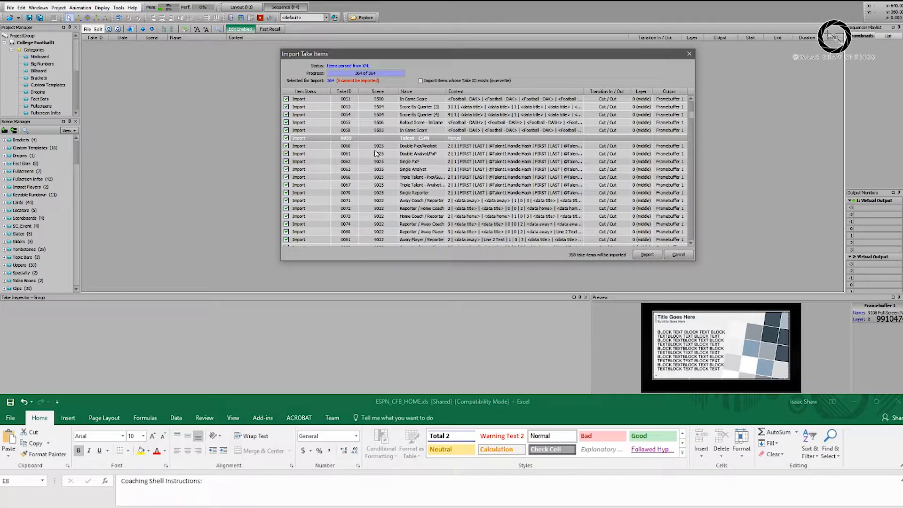
scroll(363, 160, "up", 5)
left_click(648, 255)
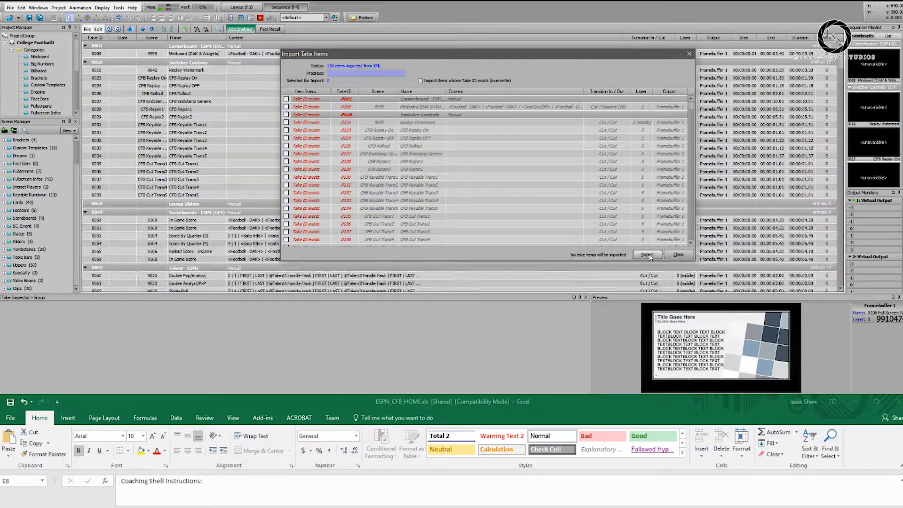
left_click(690, 256)
- Look through the imported take item list down to its last groups and return to the beginning
left_click(130, 84)
scroll(298, 166, "down", 10)
scroll(298, 166, "down", 20)
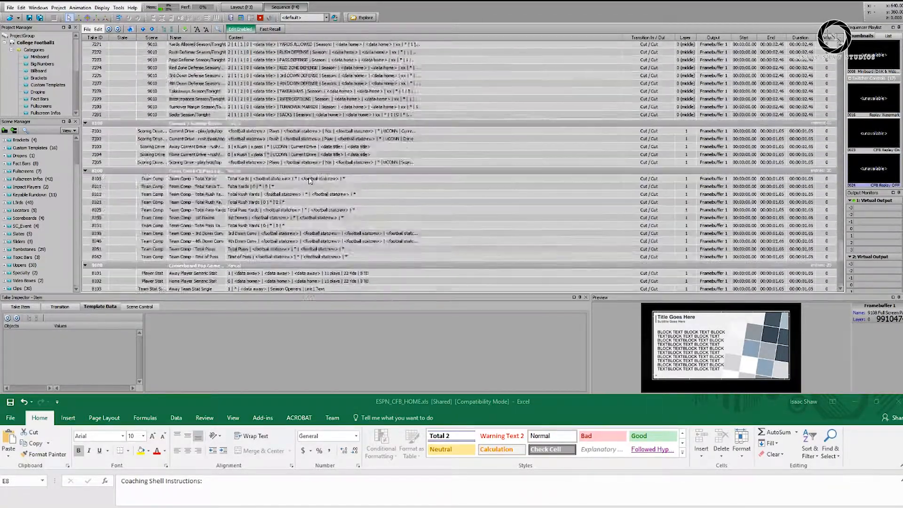
scroll(310, 182, "down", 8)
scroll(205, 219, "up", 20)
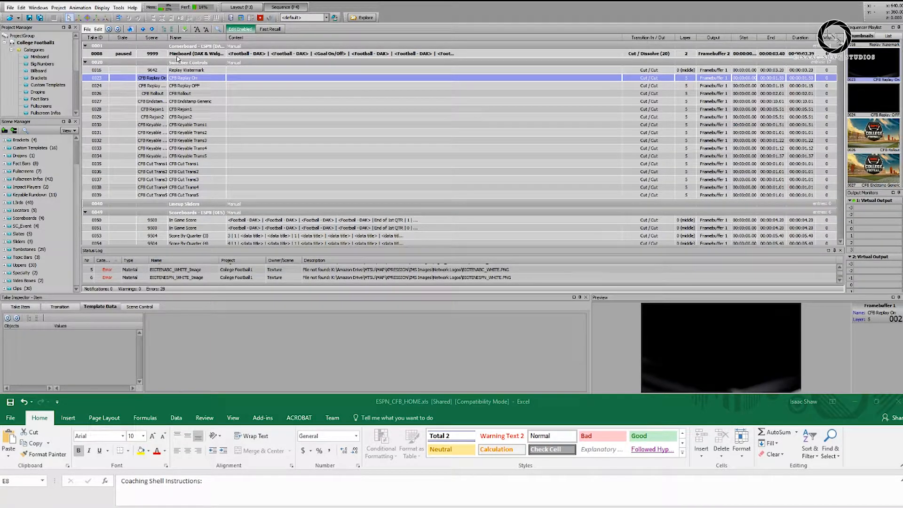
- Preview the Switcher Controls take items one by one from CFB Rollout to CFB Cut Trans2, and return to CFB Replay On
left_click(124, 93)
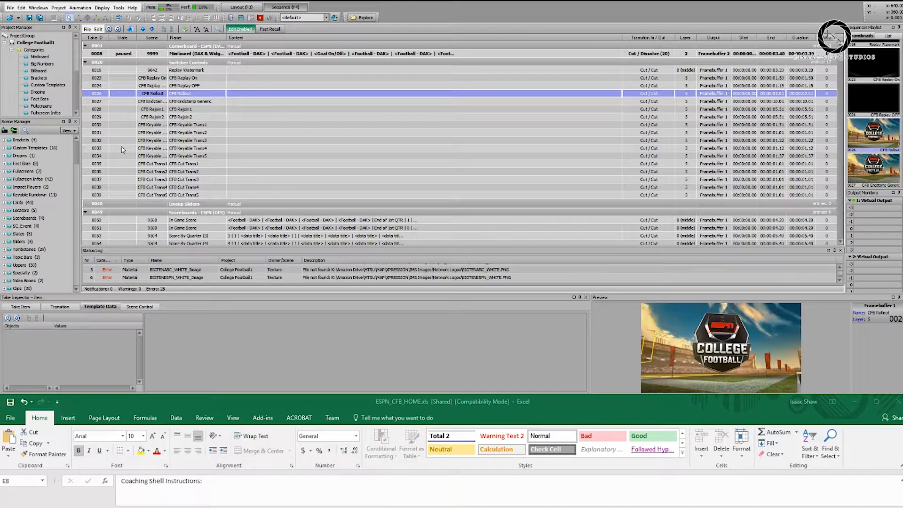
key("Down")
key("Down")
key("Down")
key("Down")
key("Down")
key("Down")
key("Down")
key("Down")
key("Down")
key("Down")
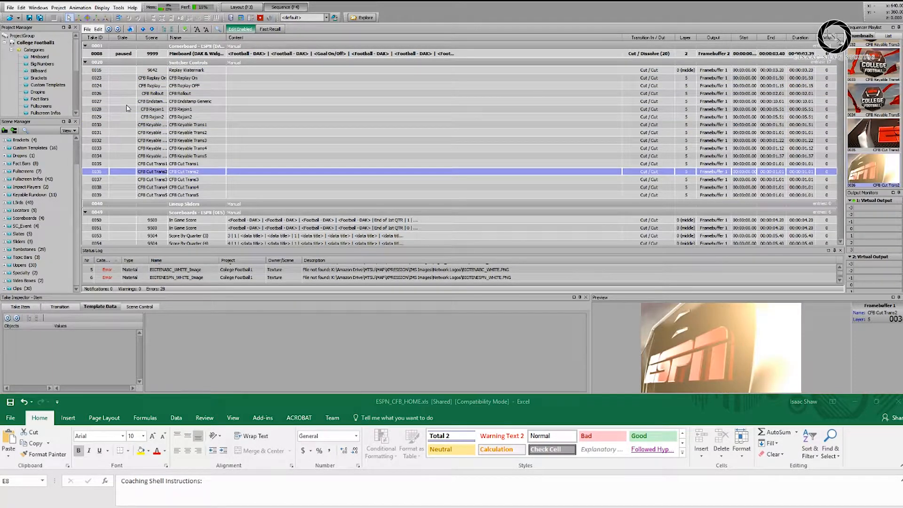
key("Up")
key("Up")
key("Up")
key("Up")
key("Up")
key("Up")
key("Up")
key("Up")
key("Up")
key("Up")
key("Up")
key("Up")
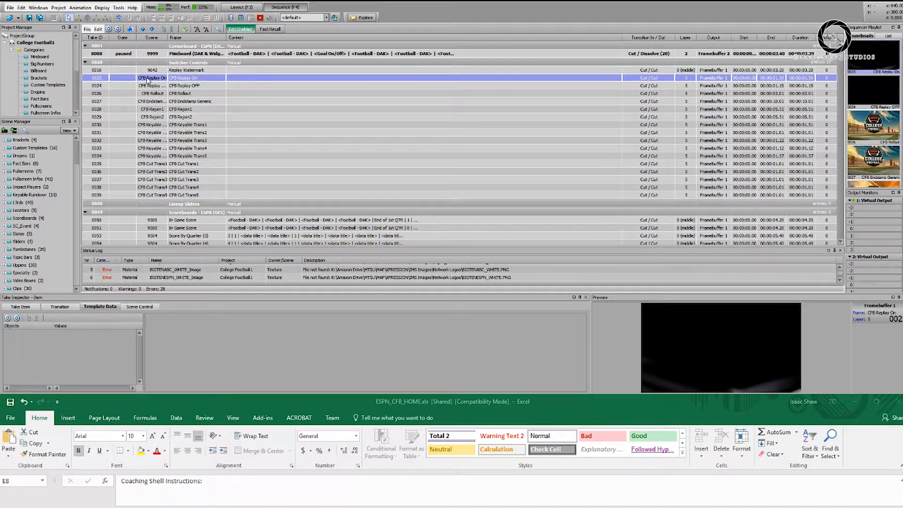
double_click(125, 81)
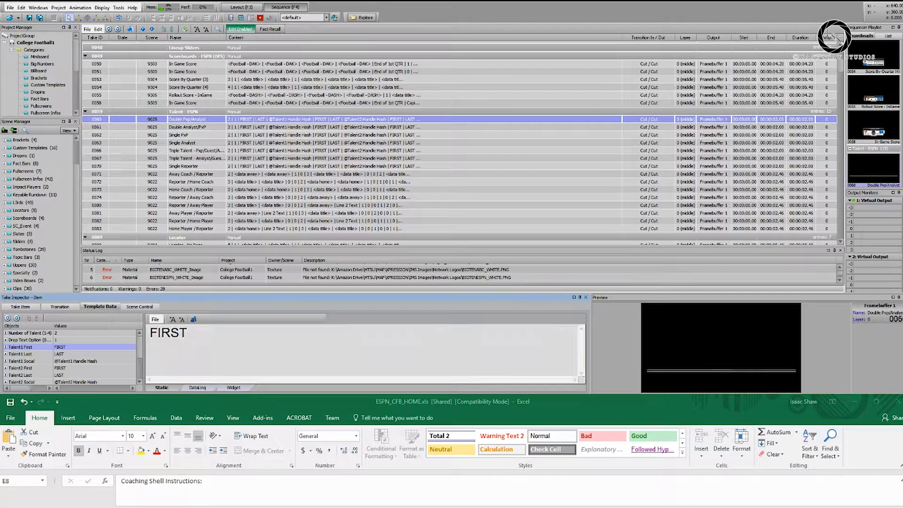
- Switch the Talent1 First field of the Double Pxp/Analyst take item to a widget source, and finally to a DataLinq source
left_click(242, 388)
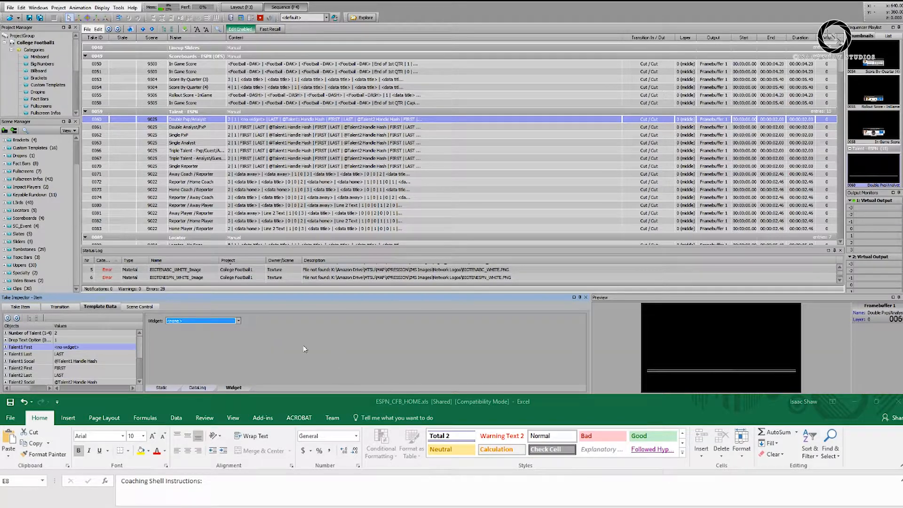
left_click(198, 388)
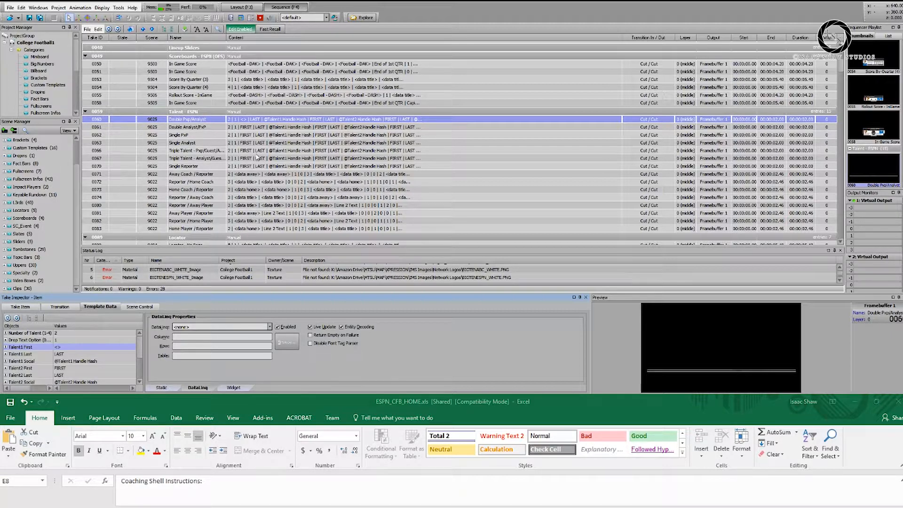
- Search the computer for "data" and open the XPression DataLinq Server, keeping the Excel spreadsheet open as well
key("super")
type("data")
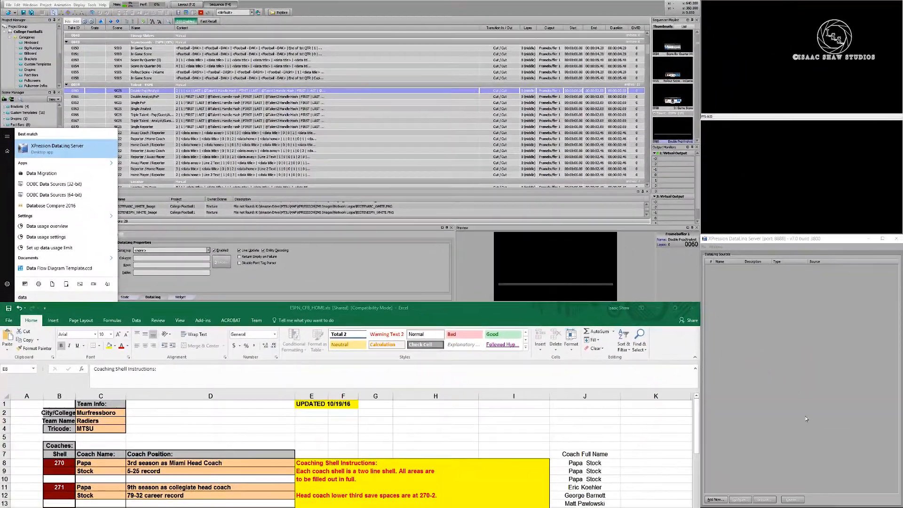
left_click(48, 159)
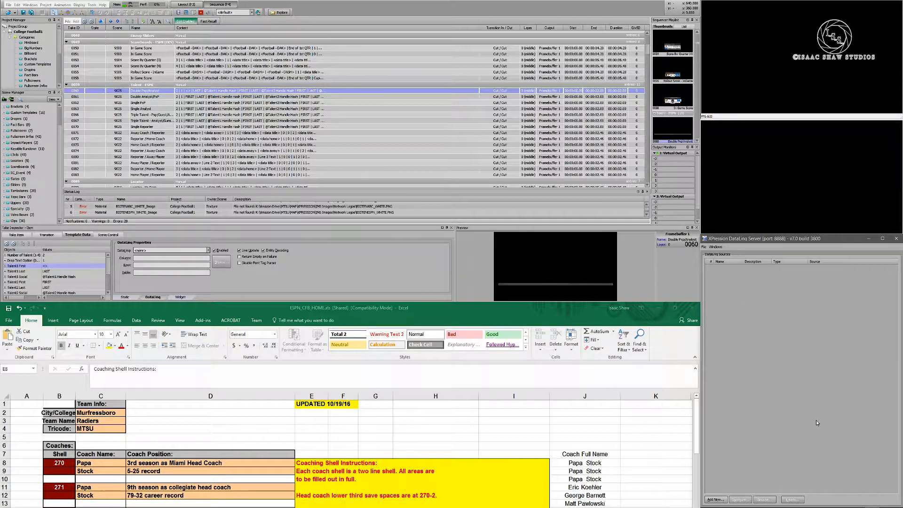
left_click(409, 486)
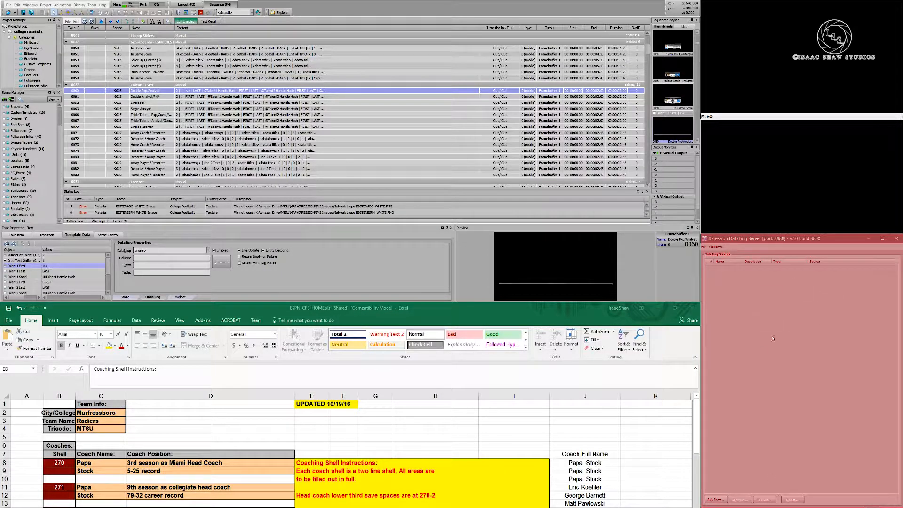
- Take the Double Pxp/Analyst item of the Talent - ESPN group online in the Sequencer
left_click(151, 273)
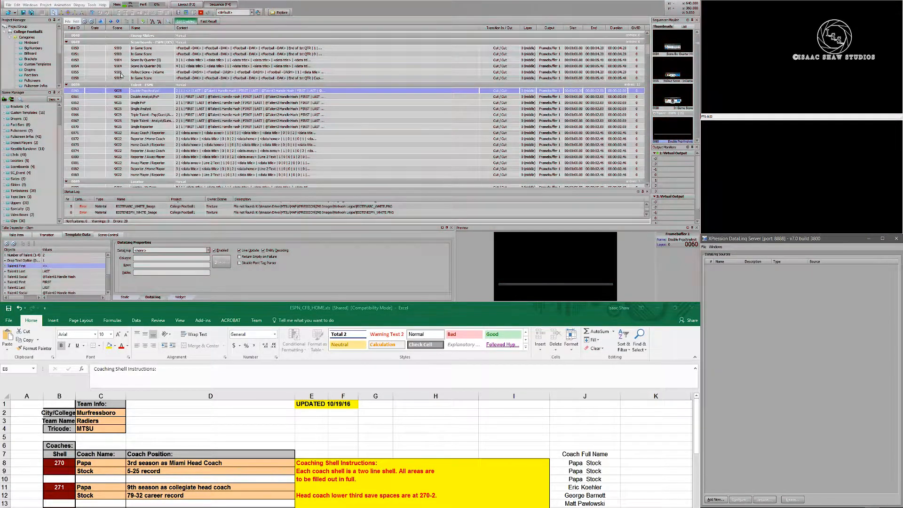
left_click(98, 85)
double_click(97, 92)
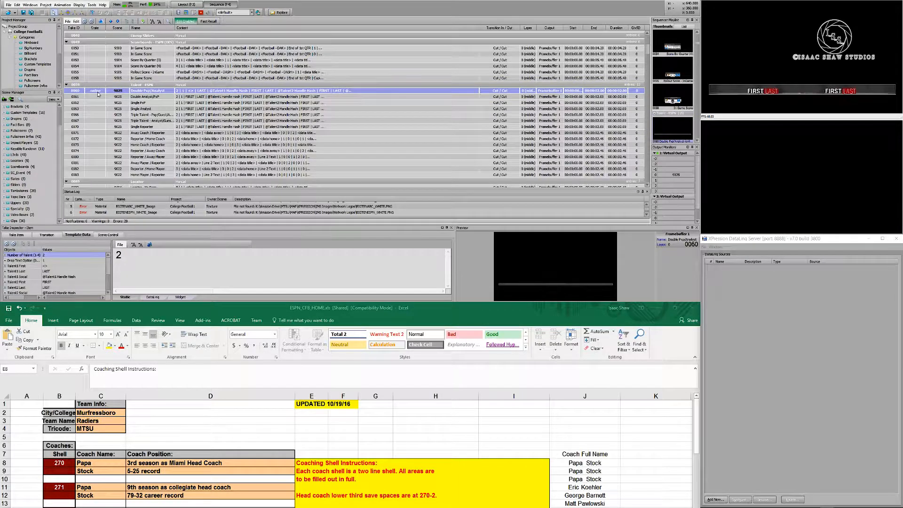
- Add a new ADODB DataLinq source in the XPression DataLinq Server
left_click(753, 371)
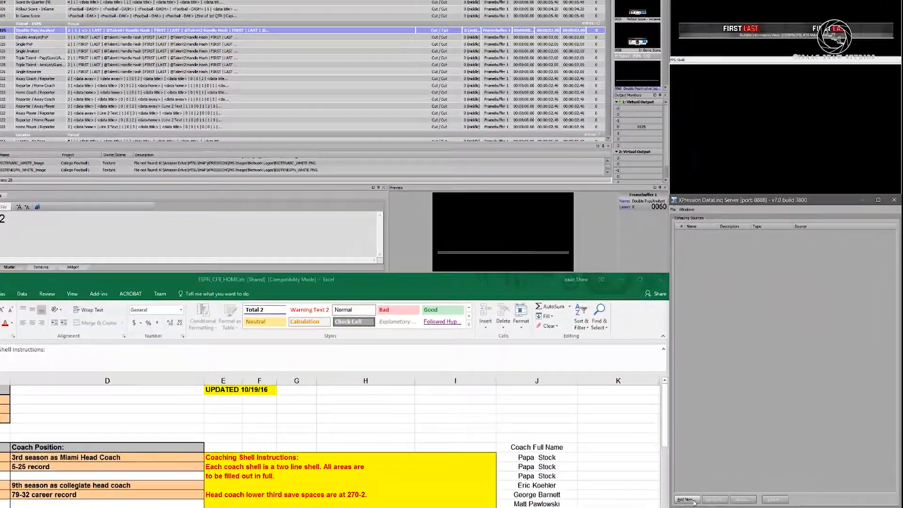
left_click(690, 500)
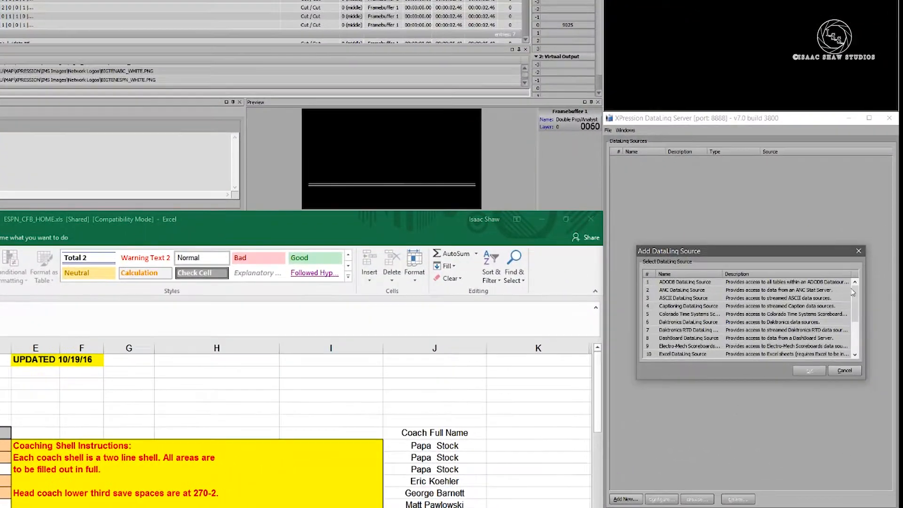
mouse_move(856, 300)
left_mouse_down()
mouse_move(856, 331)
mouse_move(855, 296)
left_mouse_up()
left_click(698, 283)
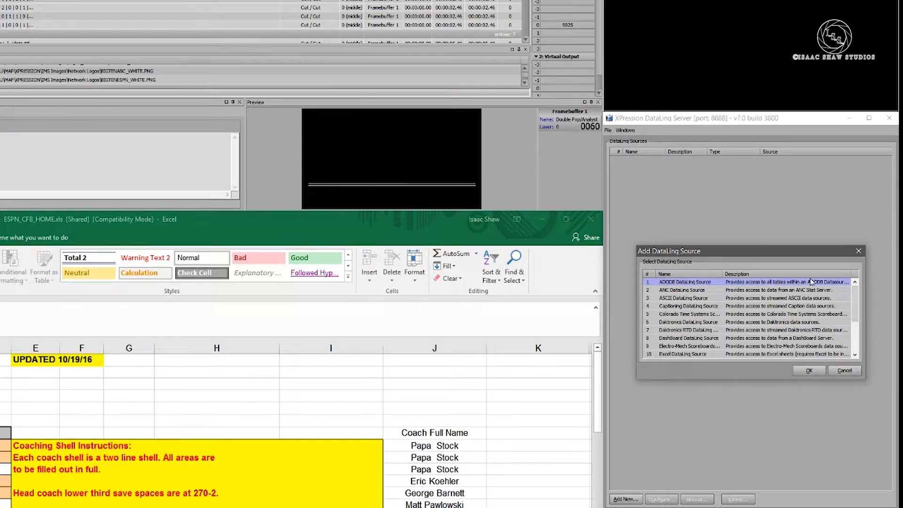
mouse_move(858, 291)
left_mouse_down()
mouse_move(859, 310)
mouse_move(859, 302)
left_mouse_up()
left_click(809, 371)
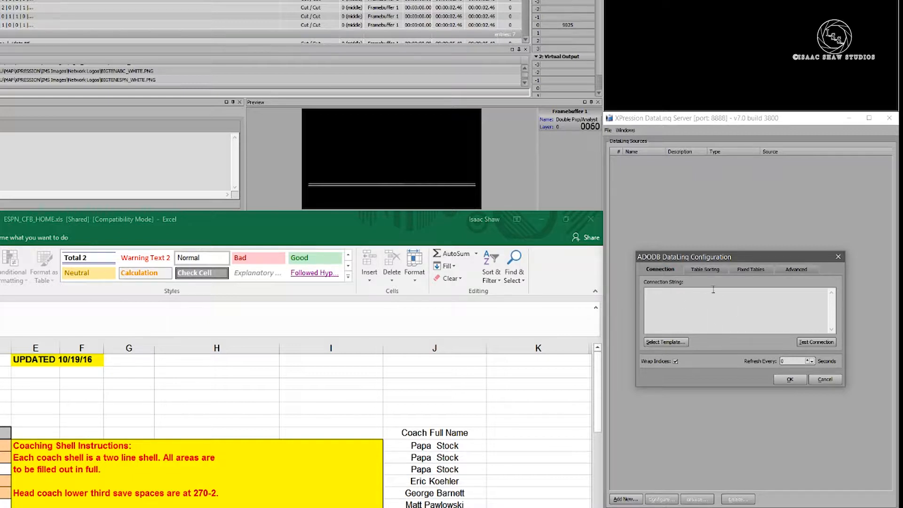
- Look through the Table Sorting, Fixed Tables and Advanced settings of the ADODB configuration, and return to the connection settings
left_click(705, 269)
left_click(751, 270)
left_click(796, 269)
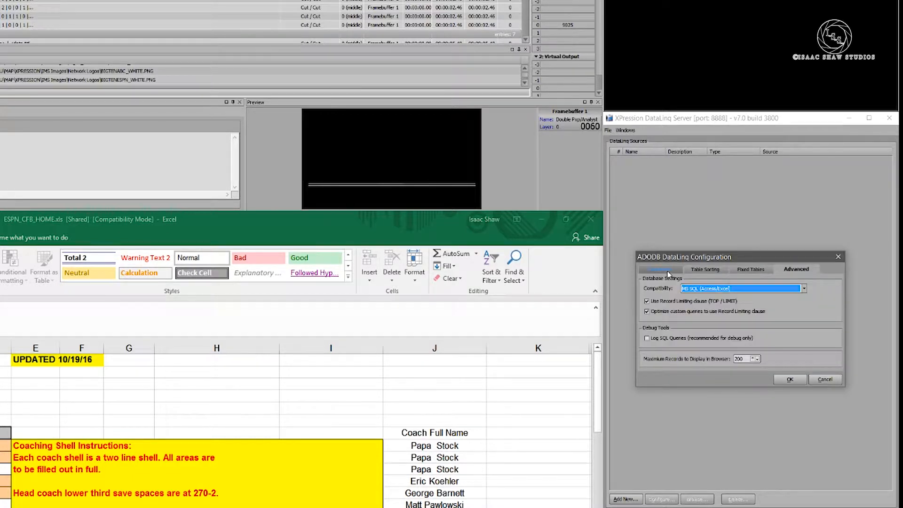
left_click(666, 271)
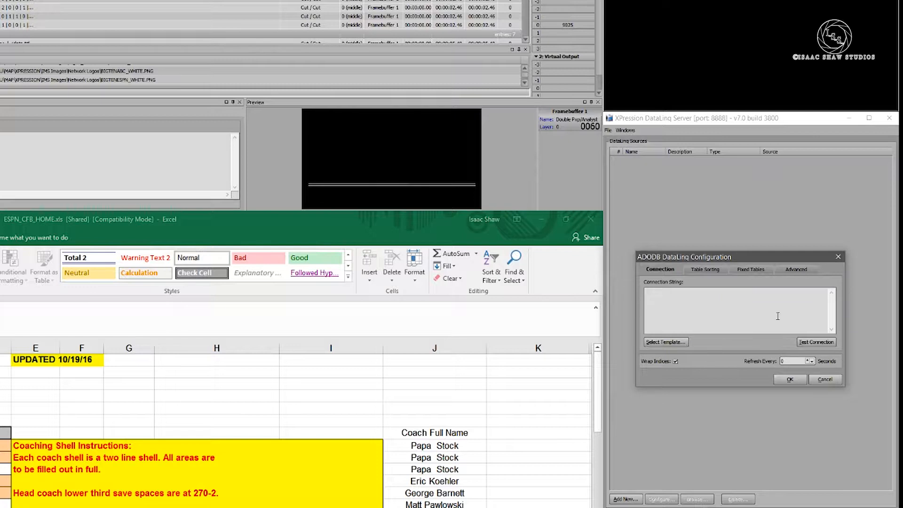
- Choose the Excel connection string template and apply it to the ADODB source
left_click(654, 295)
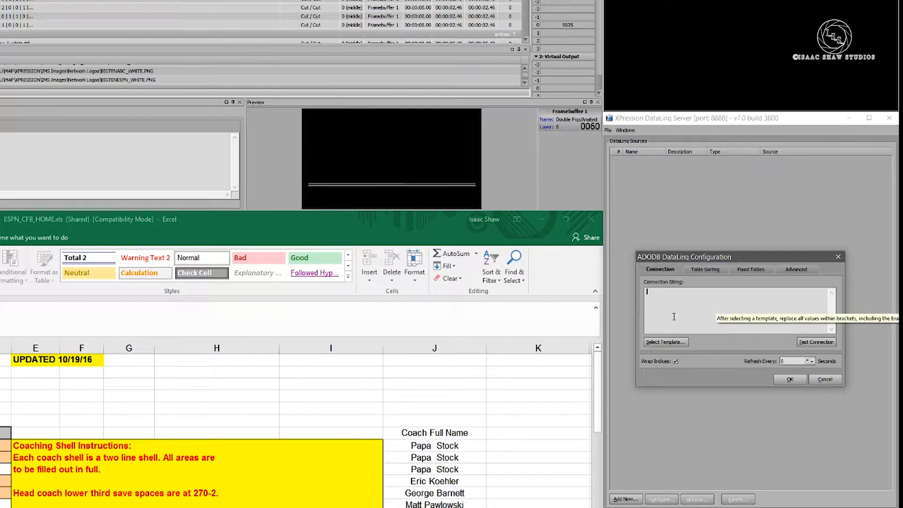
left_click(662, 347)
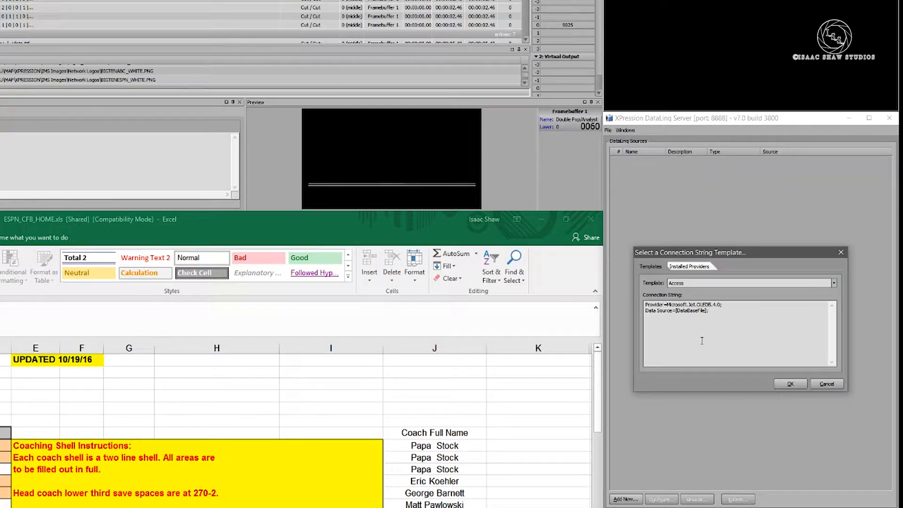
left_click(720, 284)
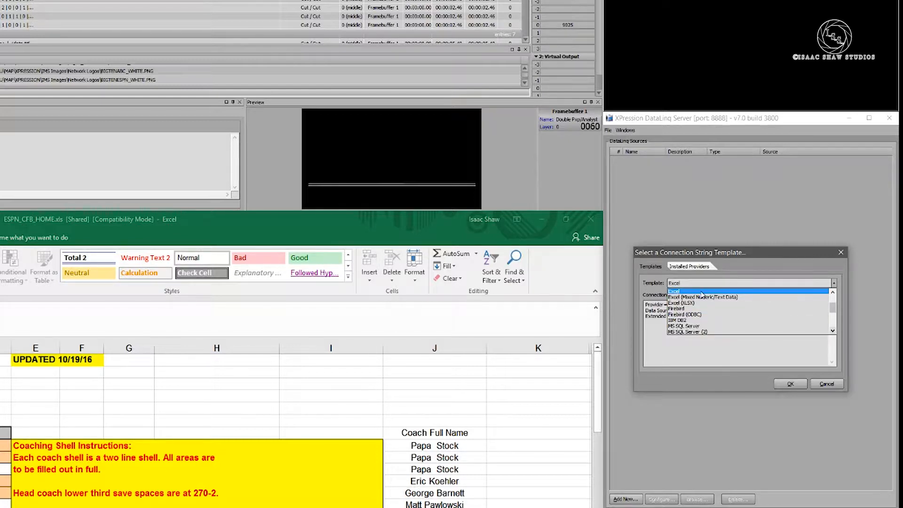
left_click(702, 292)
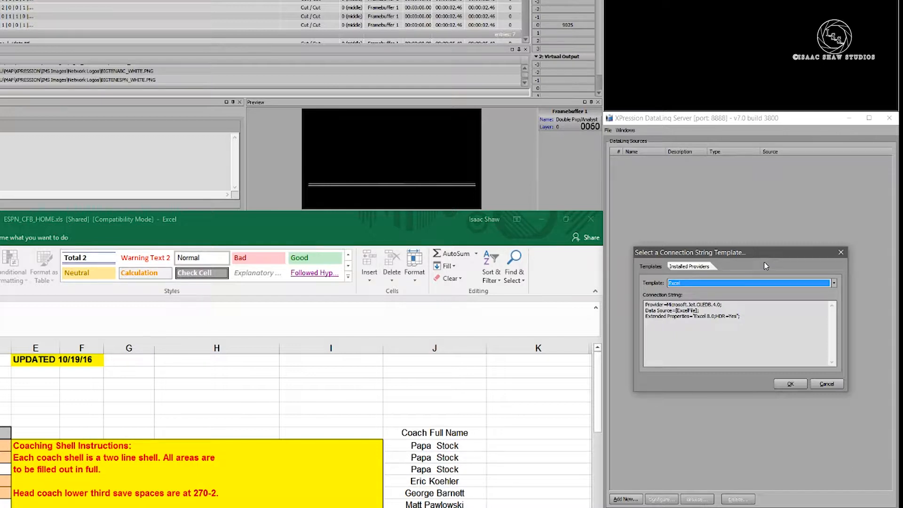
left_click(697, 284)
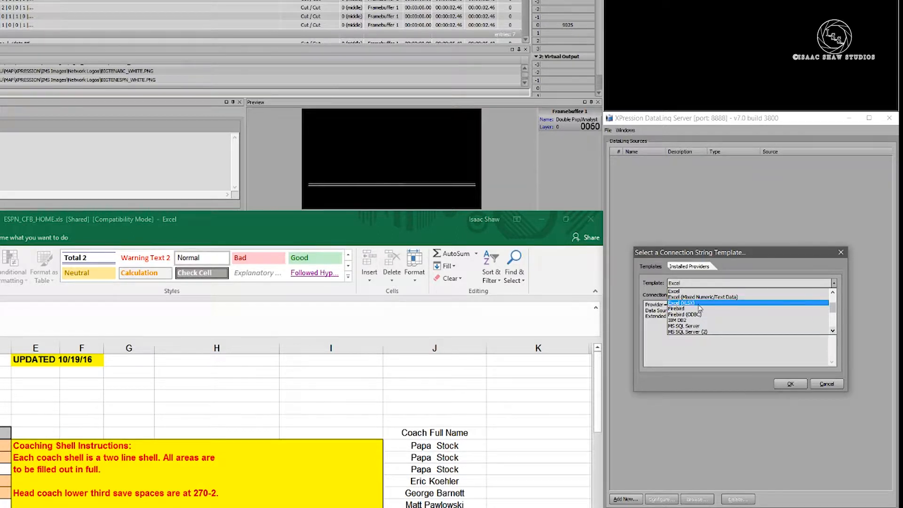
left_click(675, 292)
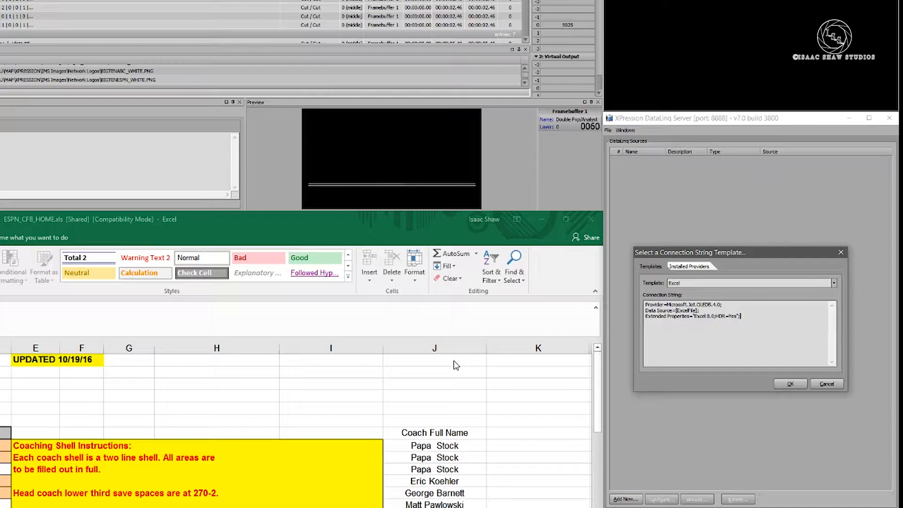
left_click(225, 225)
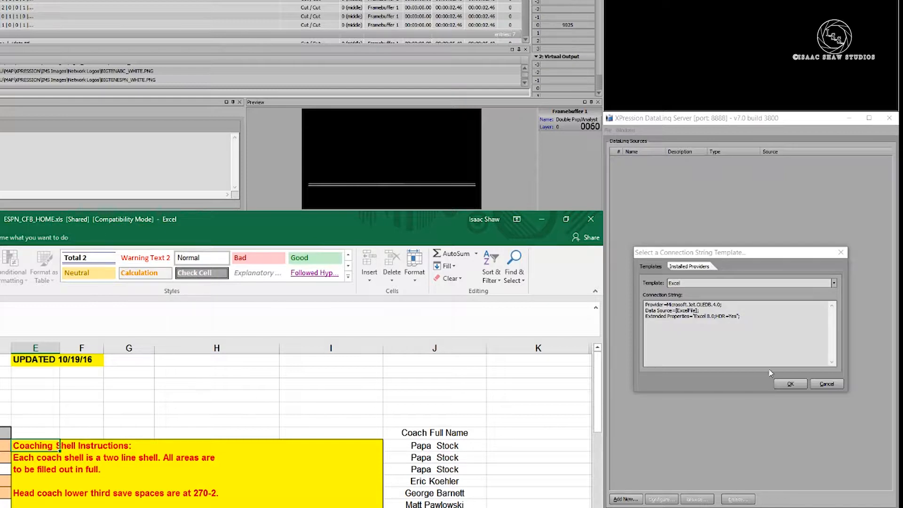
left_click(750, 322)
key("ctrl+a")
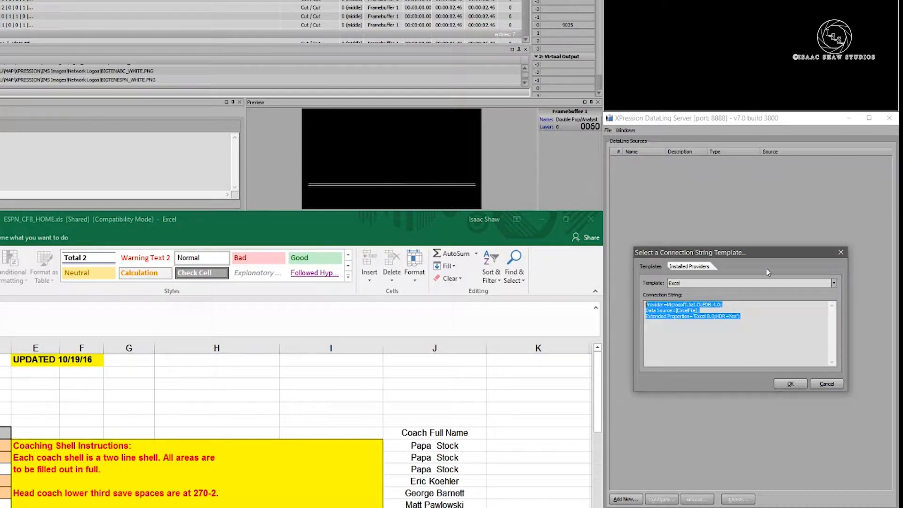
left_click(788, 322)
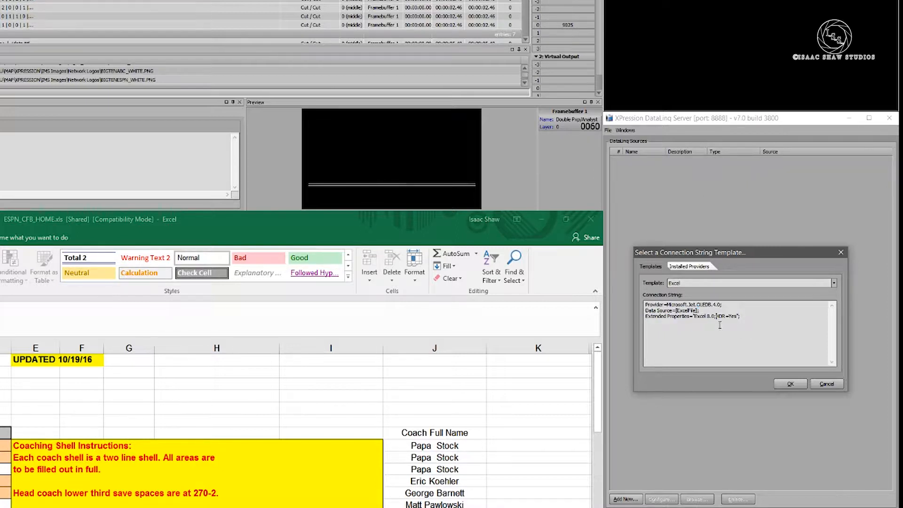
left_click(799, 385)
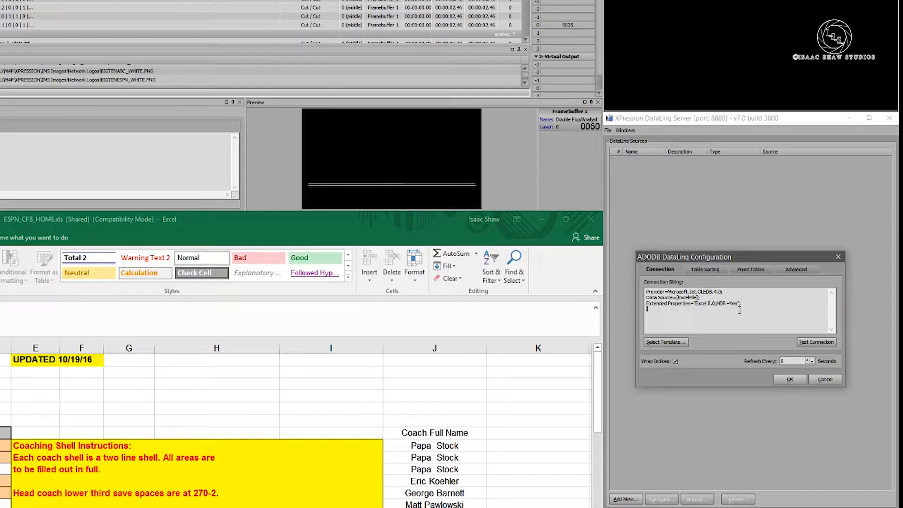
- Examine the Provider, Data Source and Extended Properties lines of the connection string
left_click_drag(740, 310, 609, 288)
left_click(773, 322)
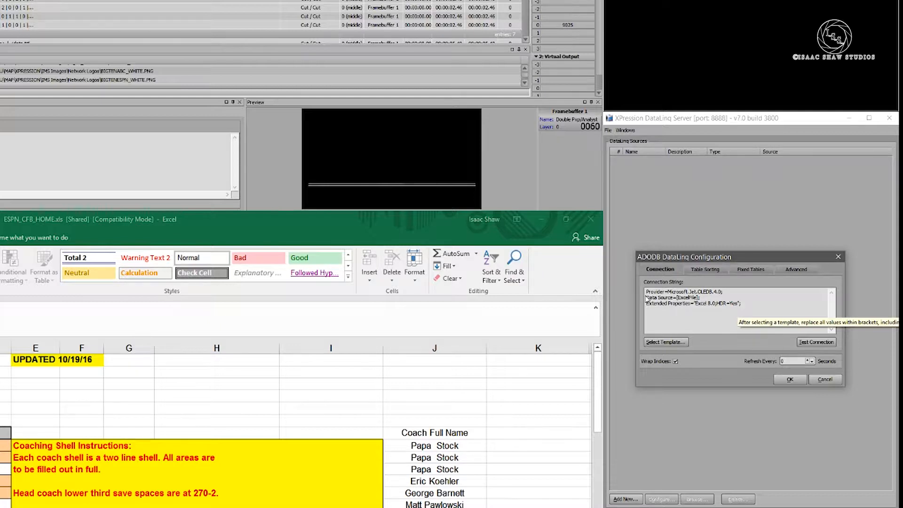
left_click_drag(648, 293, 725, 293)
left_click(756, 292)
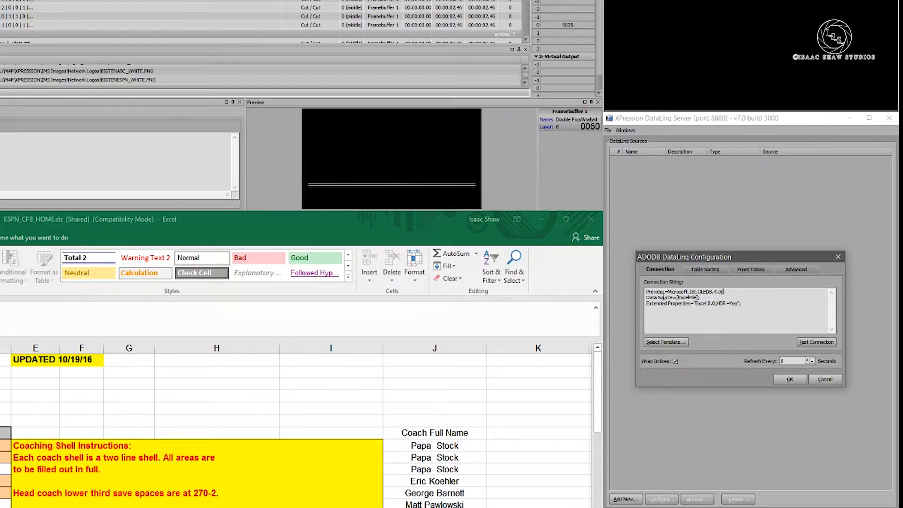
left_click_drag(648, 297, 748, 305)
left_click(752, 298)
left_click(754, 305)
- Remove the [ExcelFile] placeholder from the Data Source line of the connection string
left_click_drag(677, 298, 698, 298)
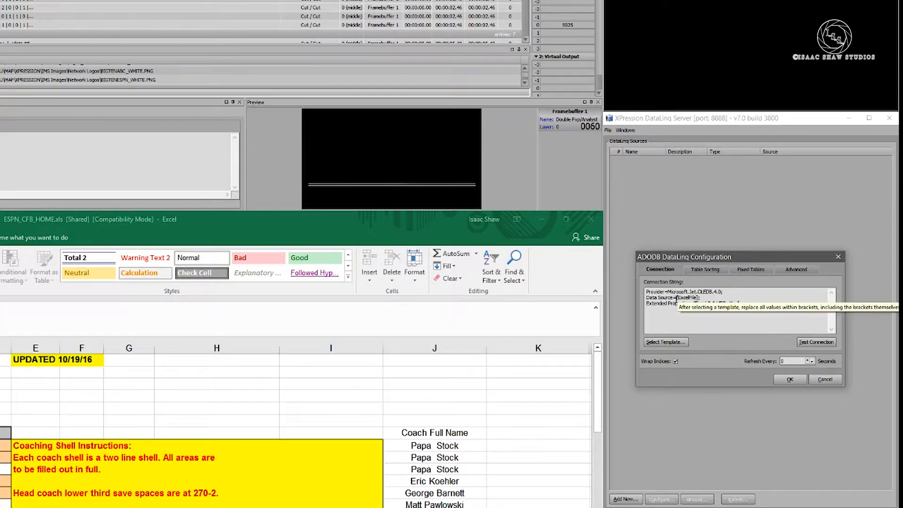
left_click_drag(676, 297, 699, 298)
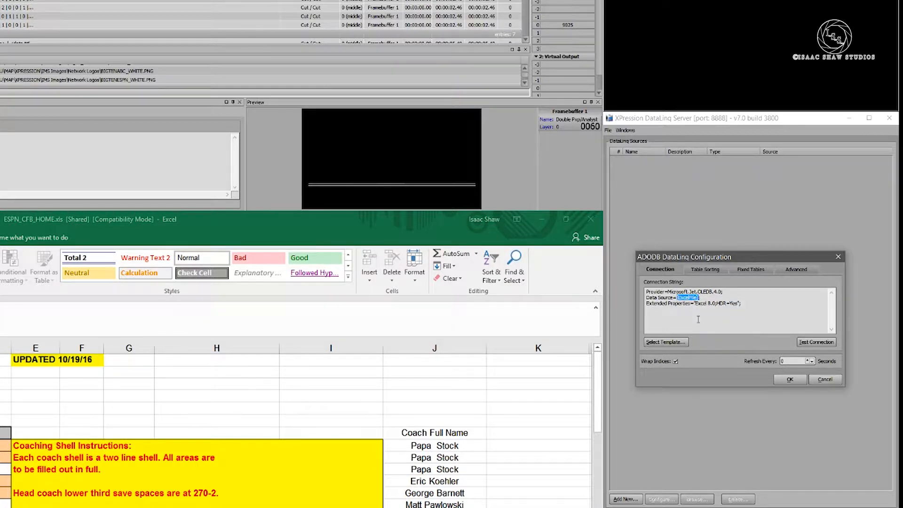
key("Delete")
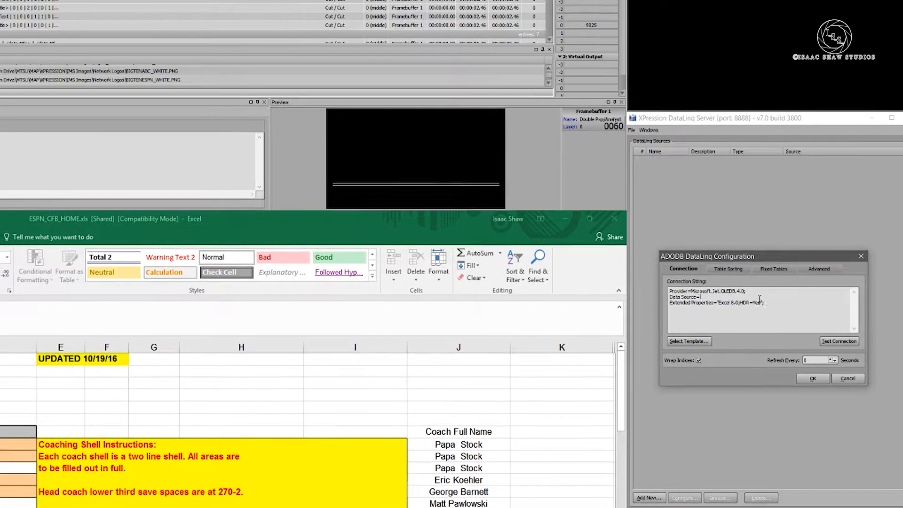
- Switch to Excel, open the workbook's Paperwork folder from its file info, and extend the folder address with ESPN_CFB_HOME.xls
left_click(156, 440)
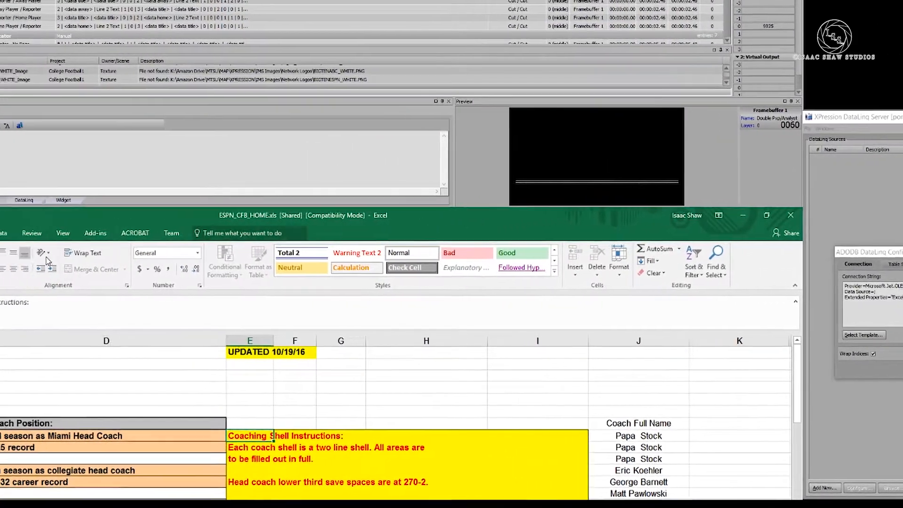
left_click(1, 233)
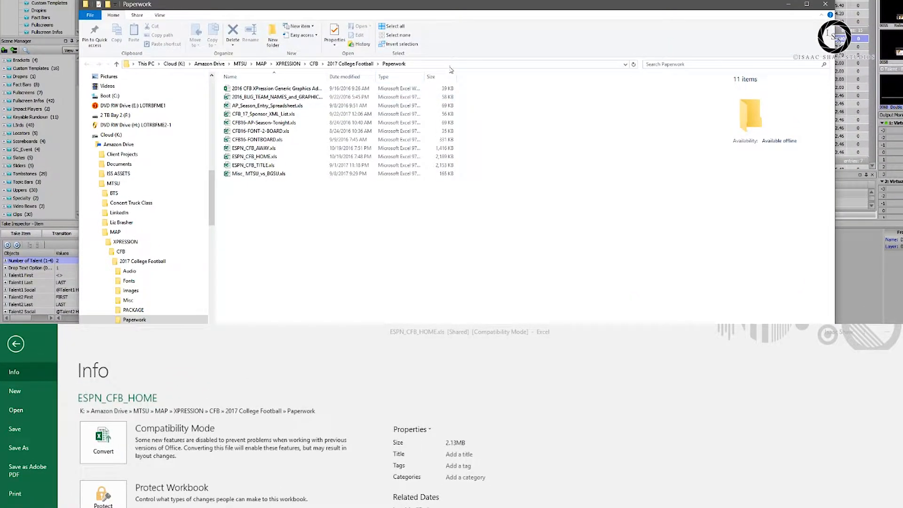
left_click(450, 66)
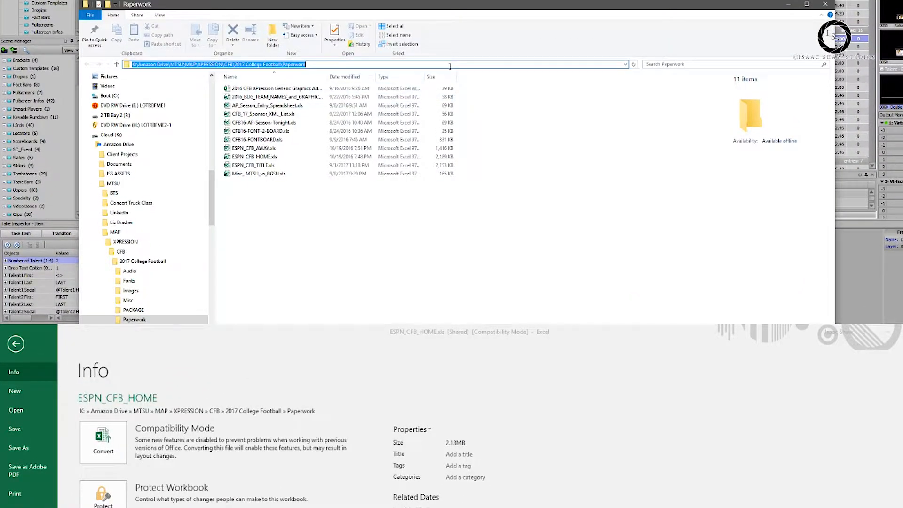
left_click(320, 65)
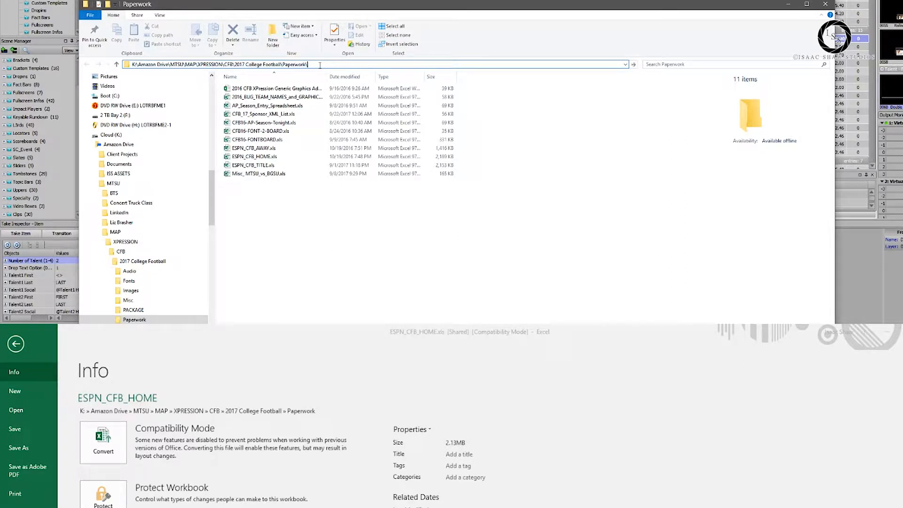
key("Down")
key("Down")
key("Down")
key("Down")
key("Down")
key("Down")
key("Down")
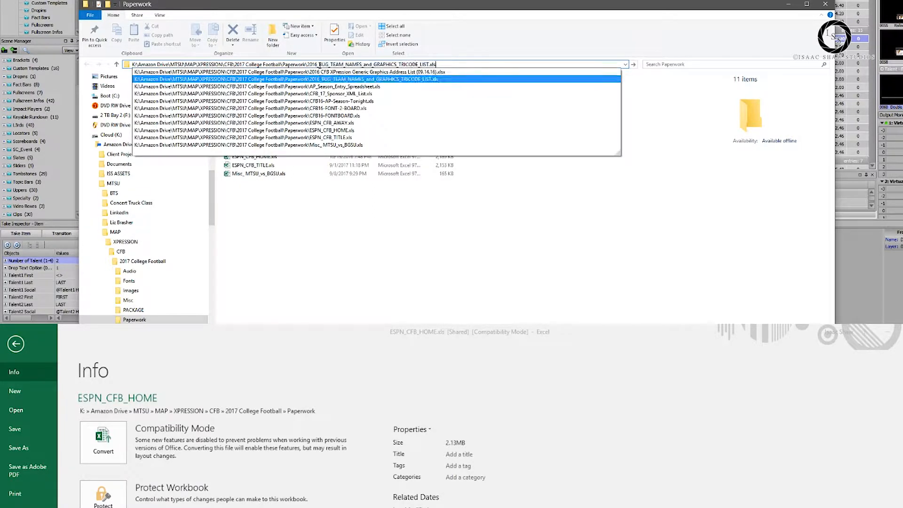
key("Down")
key("Down")
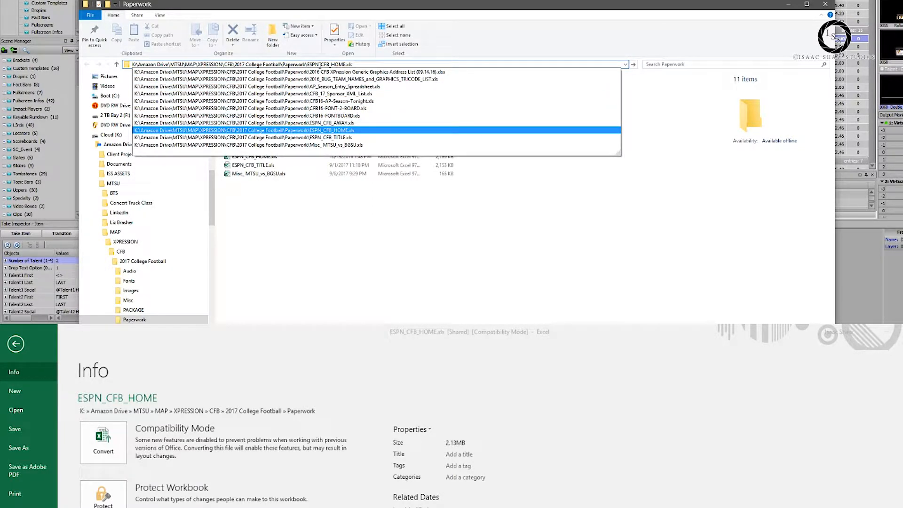
- Copy the full path of ESPN_CFB_HOME.xls from the folder address and minimize the folder window
left_click_drag(352, 64, 156, 67)
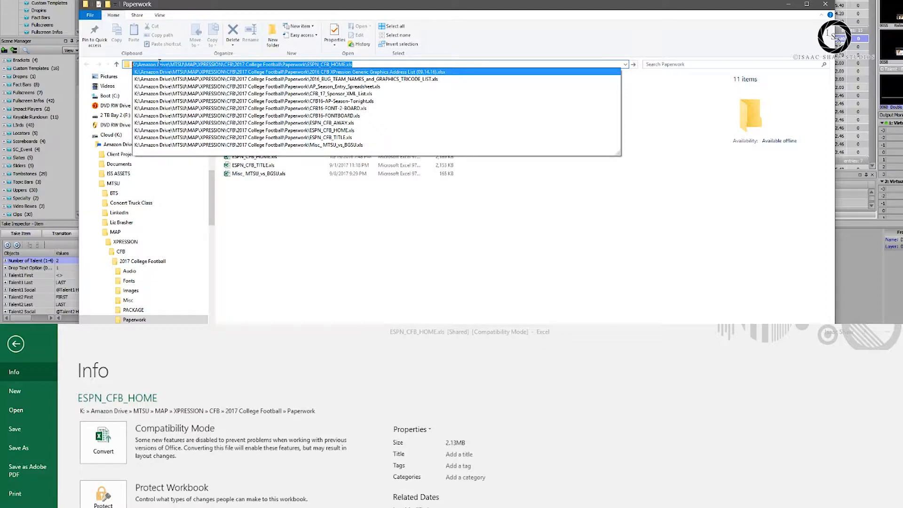
right_click(160, 63)
left_click(179, 84)
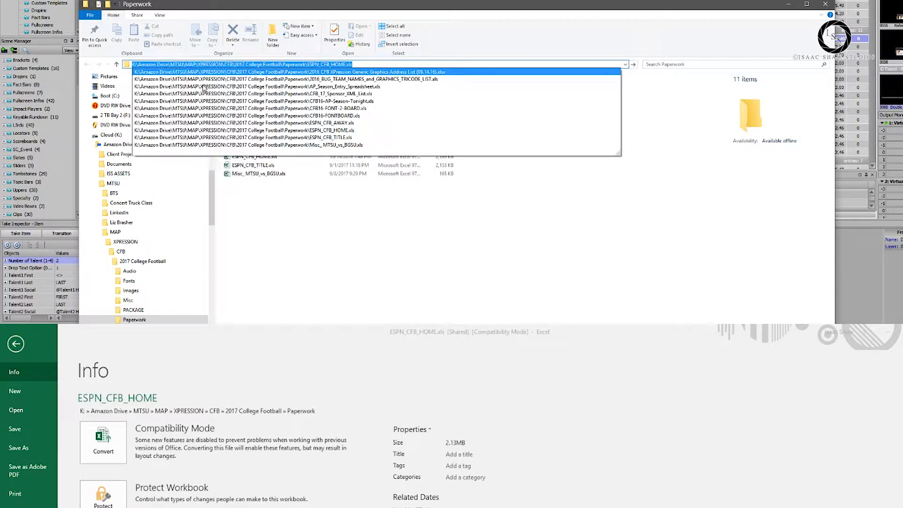
left_click(788, 4)
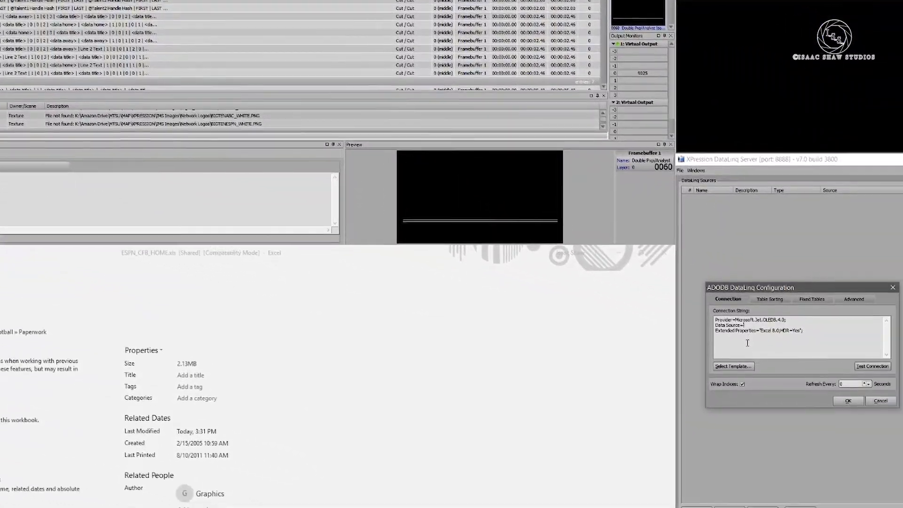
- Set the Data Source to the copied path of ESPN_CFB_HOME.xls ending in a semicolon, test the connection, and accept the ADODB configuration
key("ctrl+v")
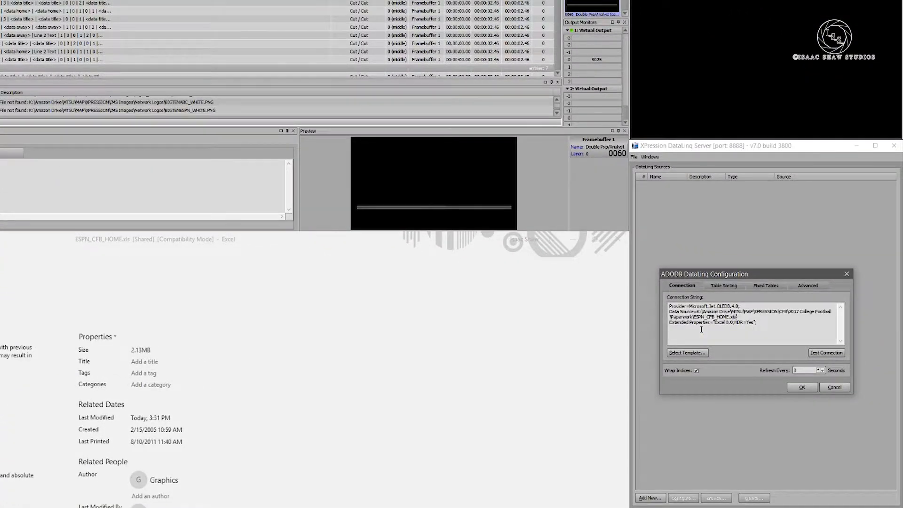
left_click_drag(697, 311, 736, 317)
left_click(746, 317)
left_click(820, 355)
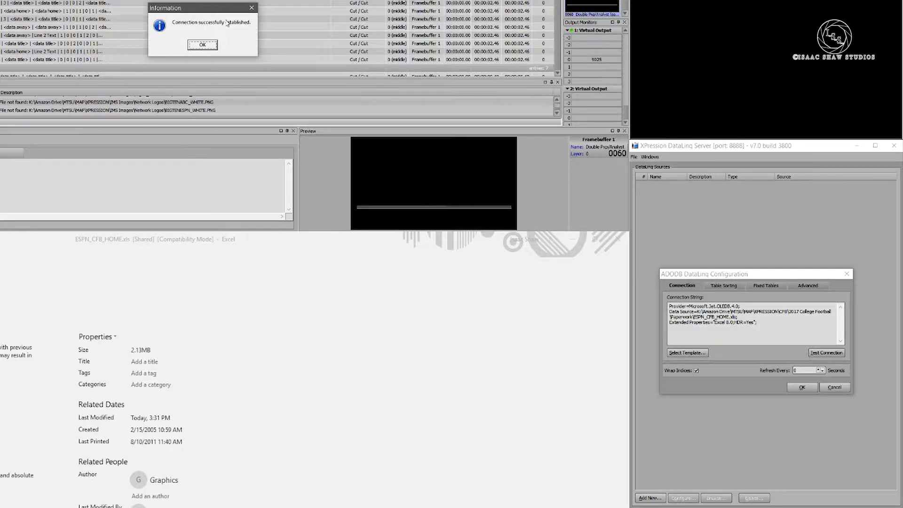
left_click(207, 46)
left_click(802, 387)
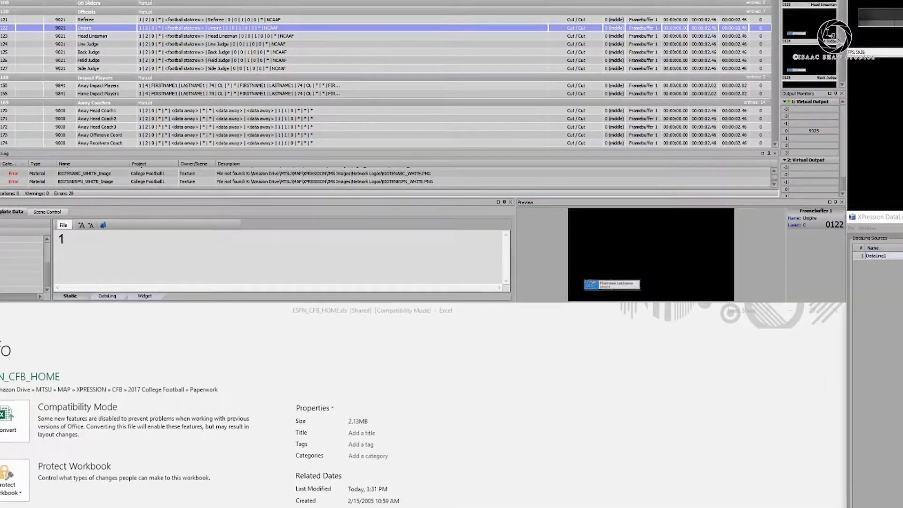
- Check Home Head Coach1's DataLinq source name, rename the new DataLinq source to data home, and add another source
scroll(127, 47, "down", 3)
scroll(198, 70, "down", 5)
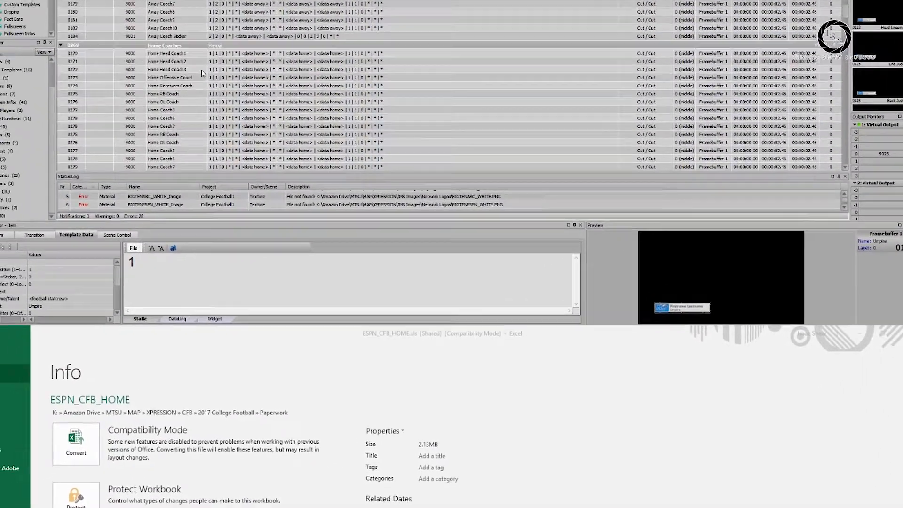
left_click(83, 49)
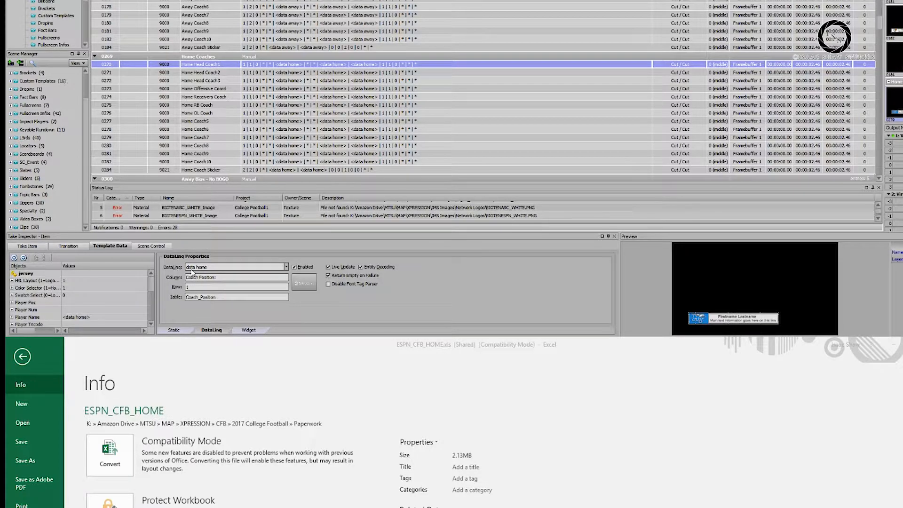
left_click(208, 267)
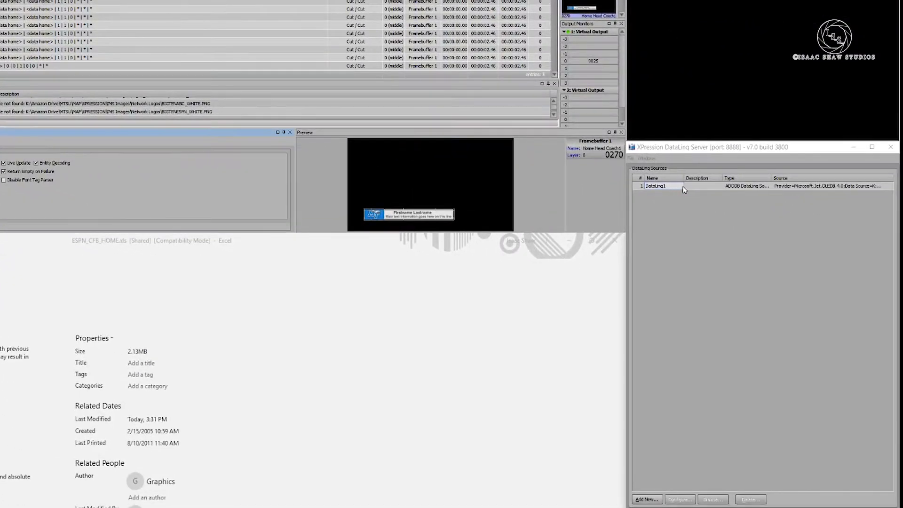
left_click(683, 187)
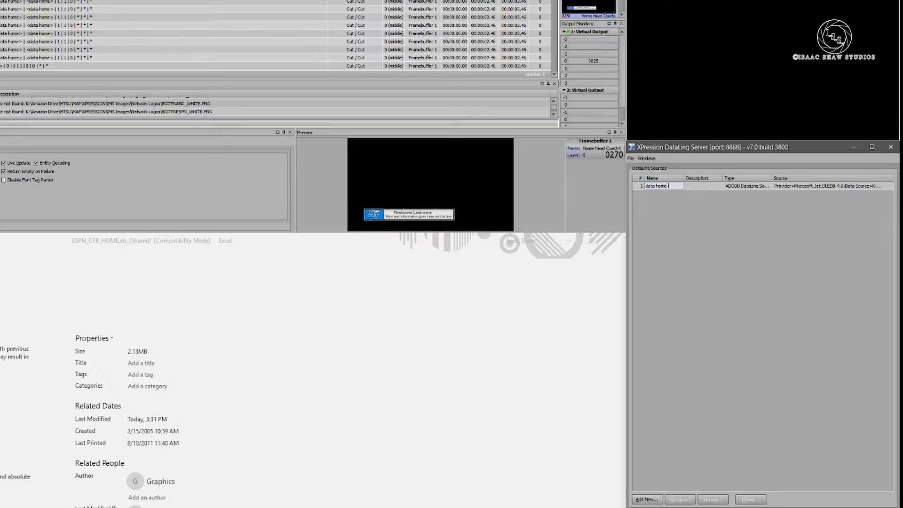
left_click(647, 499)
left_click(815, 381)
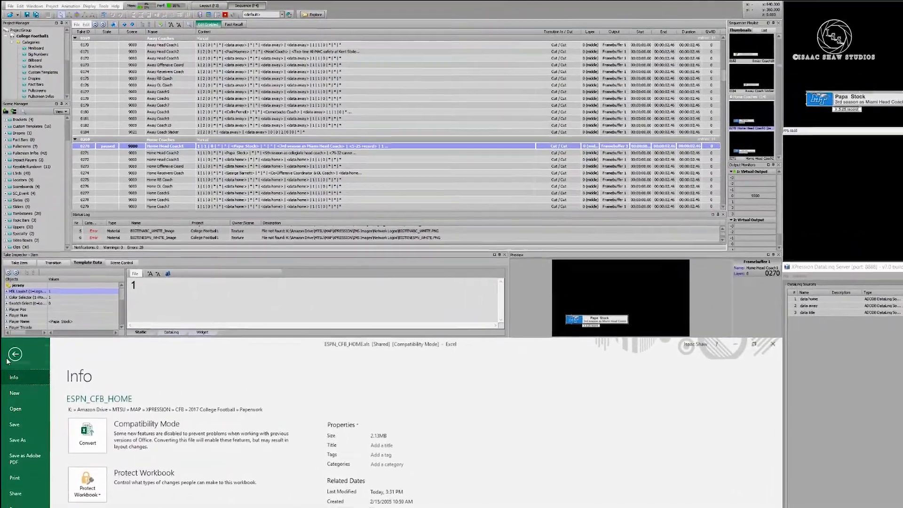
- Leave the workbook's file info, select Home Head Coach1 in the take list, and show a widened Thumbnail column
key("Escape")
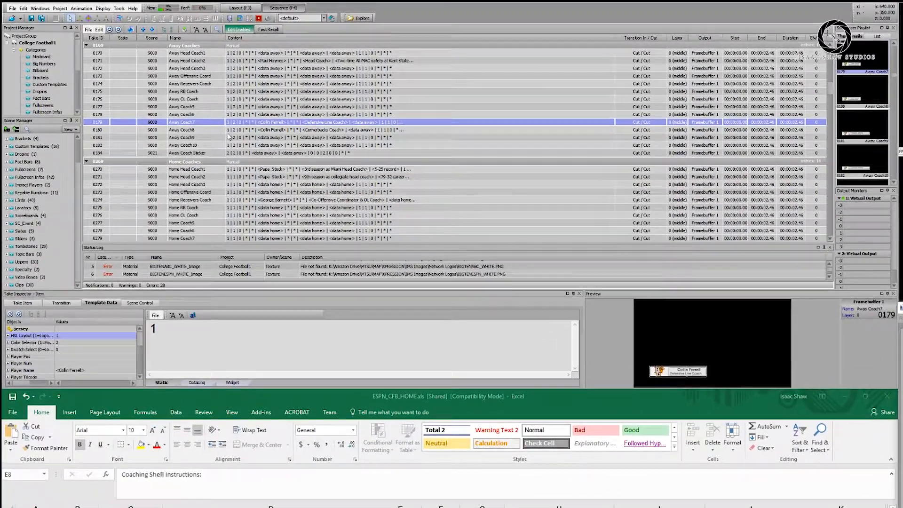
left_click(141, 167)
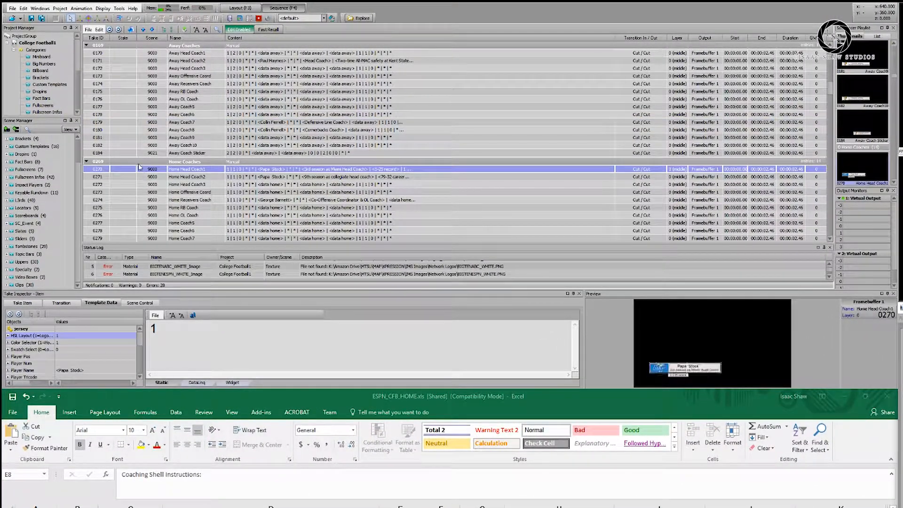
right_click(289, 37)
mouse_move(320, 42)
left_click(378, 51)
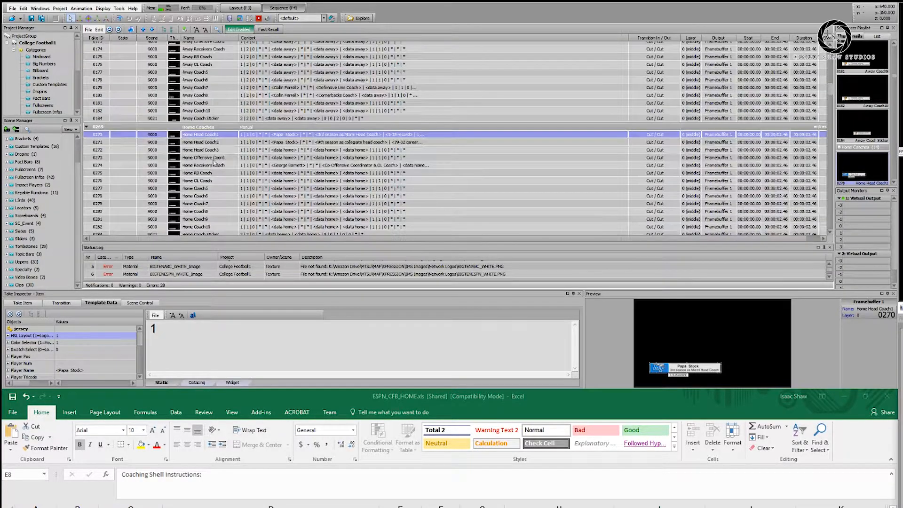
left_click_drag(181, 38, 226, 37)
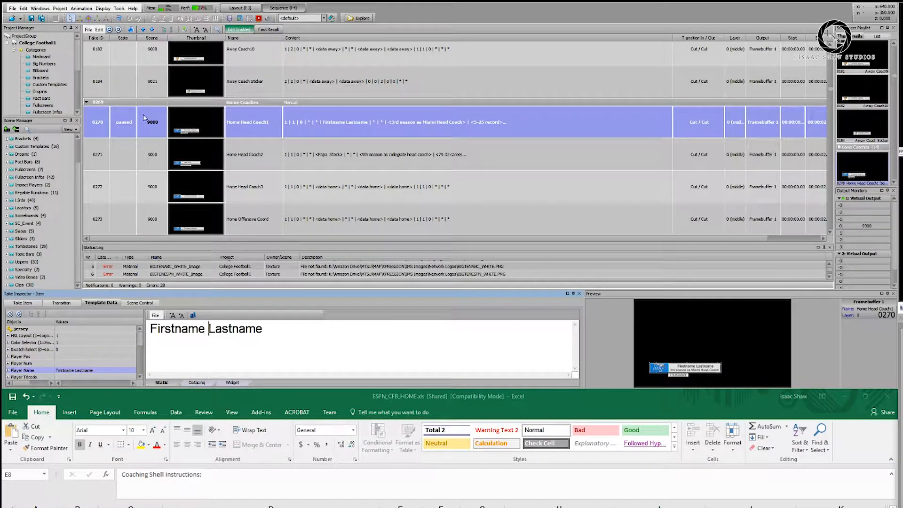
- Add a DataLinq server named LinqServer1 with host localhost and port 8888 in the DataLinq Manager, and close the manager
left_click(60, 9)
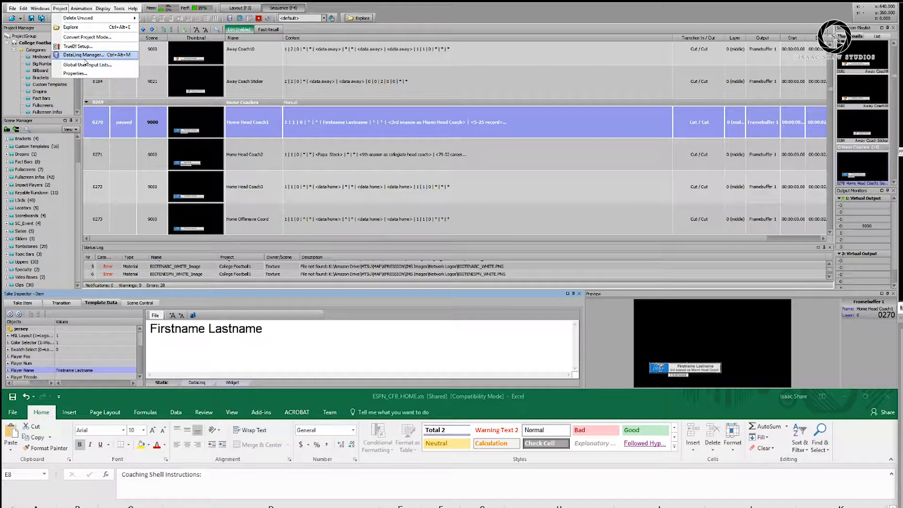
left_click(84, 55)
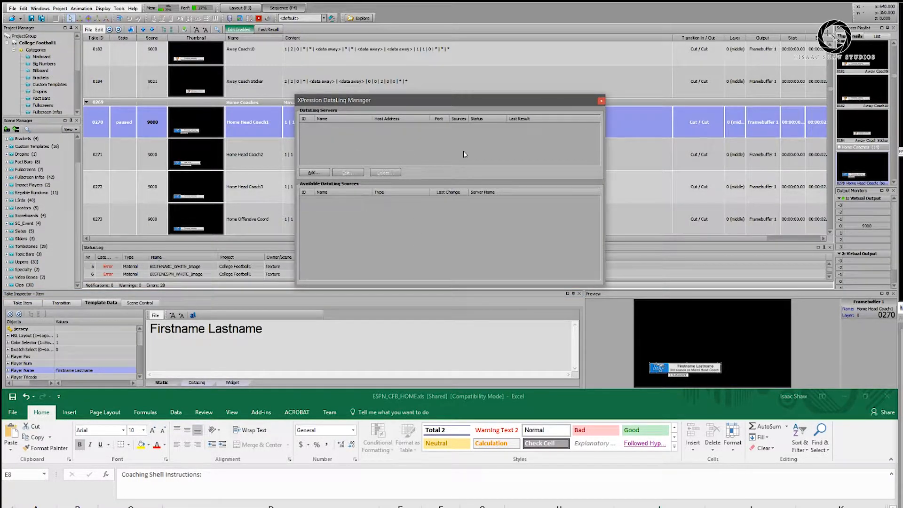
left_click(319, 172)
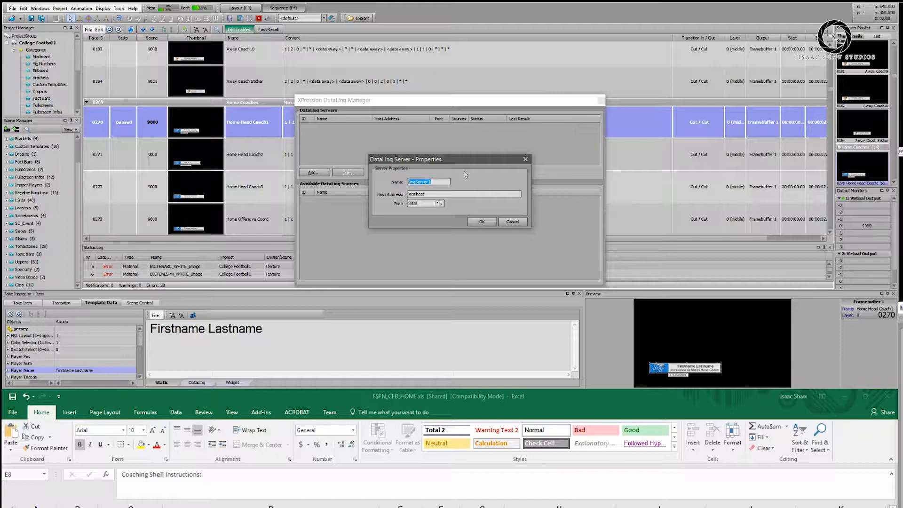
double_click(437, 194)
left_click(492, 194)
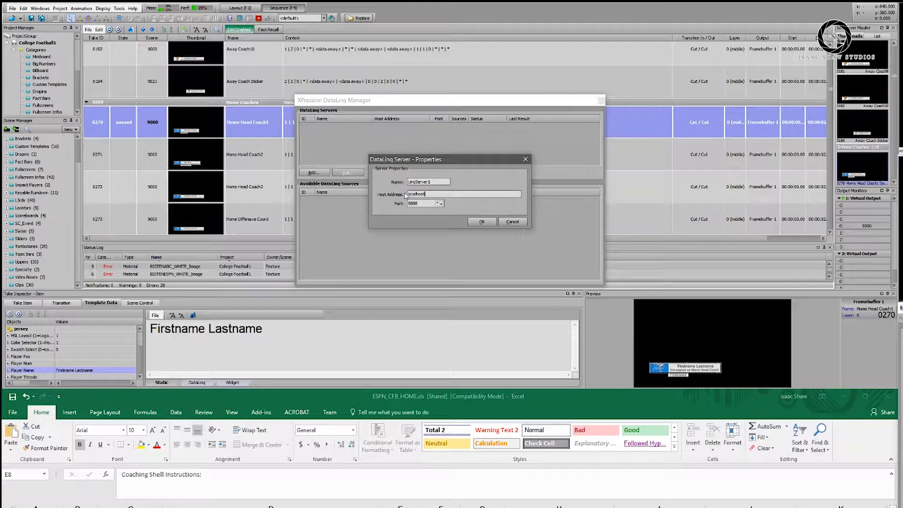
double_click(437, 195)
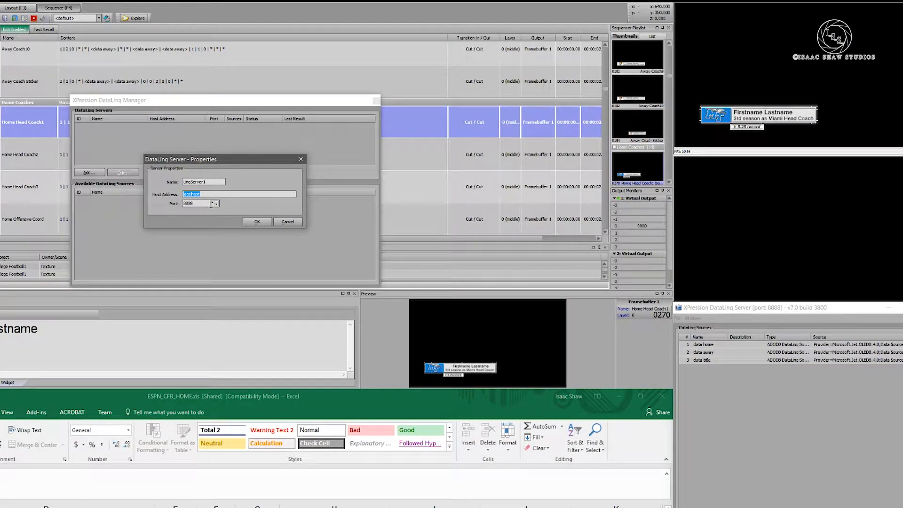
key("Return")
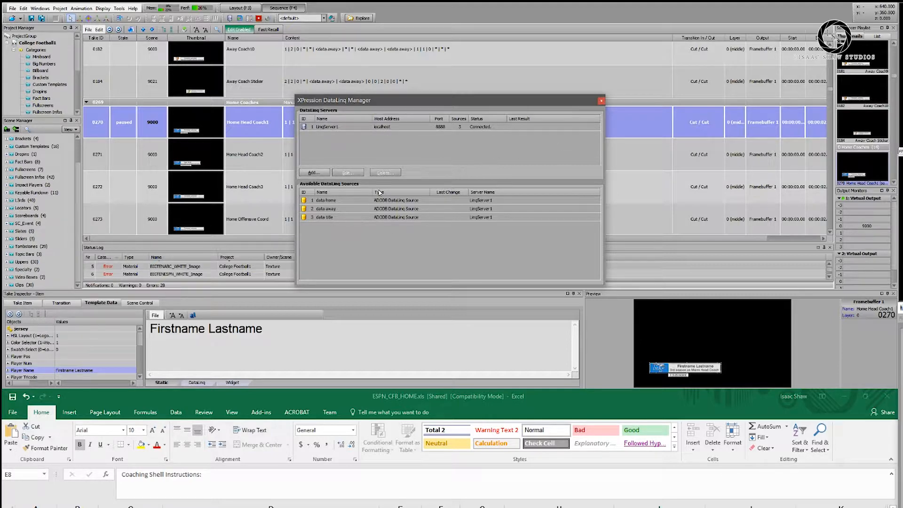
left_click(331, 127)
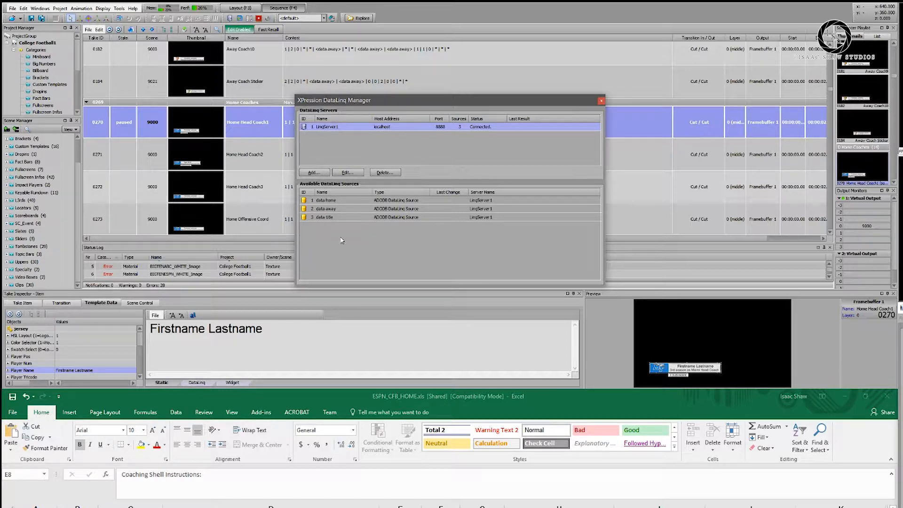
left_click(601, 100)
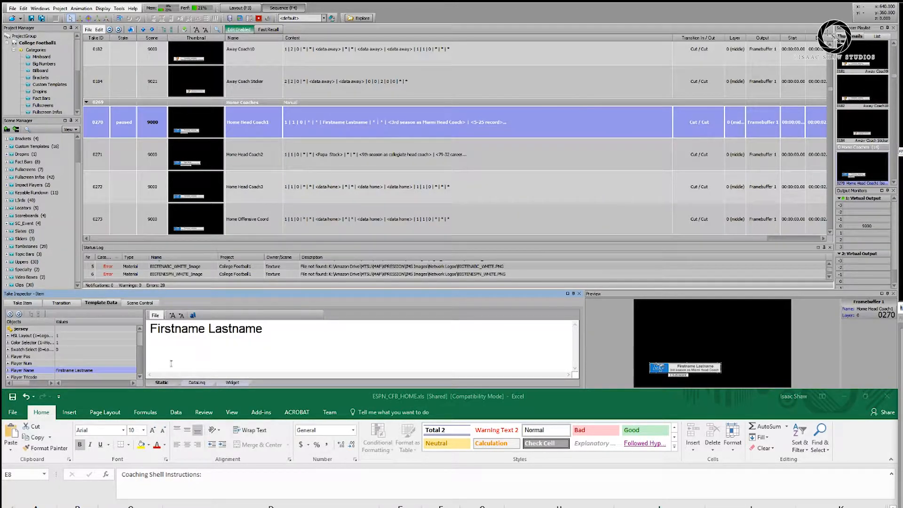
- Clear the Player Name link of Home Head Coach1: set DataLinq to <none> and empty Column, Row and Table
left_click(161, 383)
left_click(197, 382)
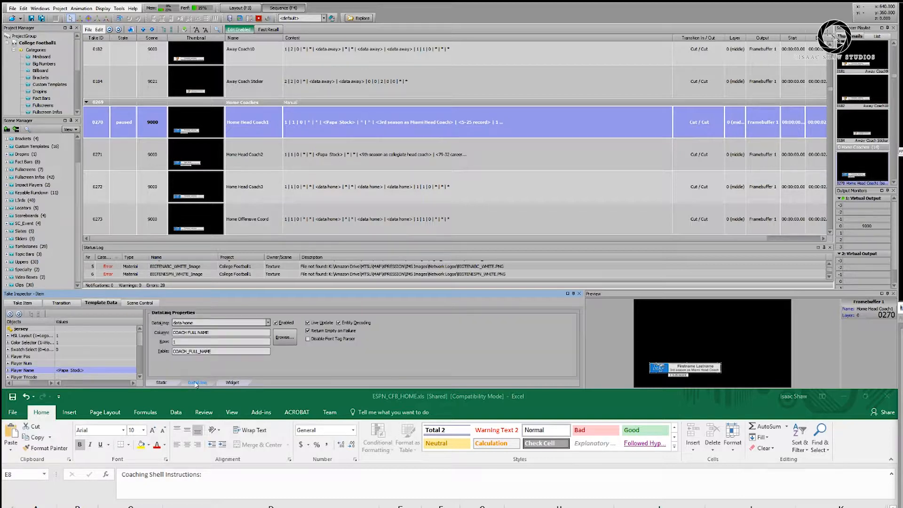
left_click(218, 322)
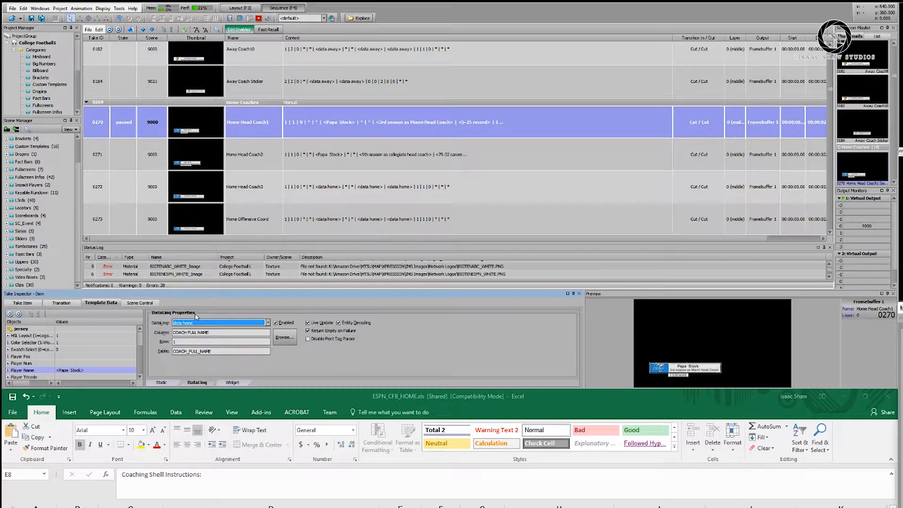
left_click(216, 325)
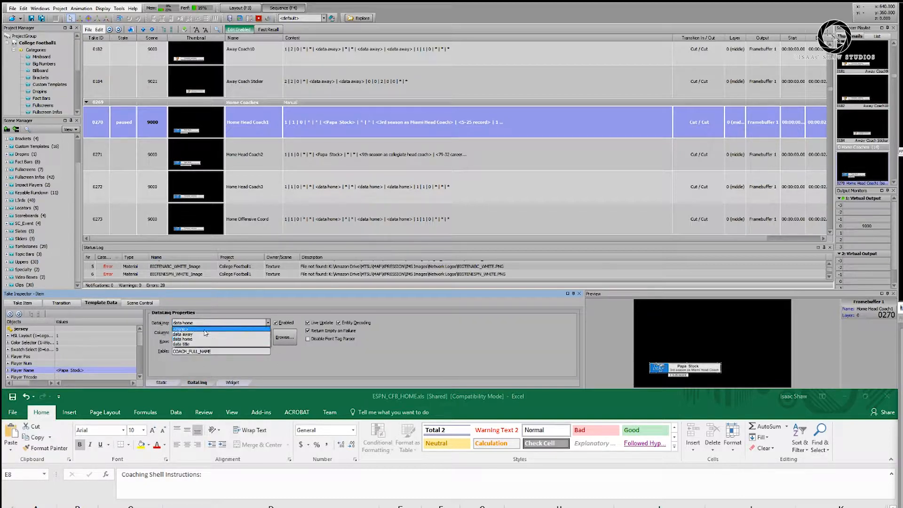
left_click(198, 328)
left_click_drag(220, 332, 158, 334)
key("Delete")
key("Tab")
key("Delete")
key("Tab")
key("Delete")
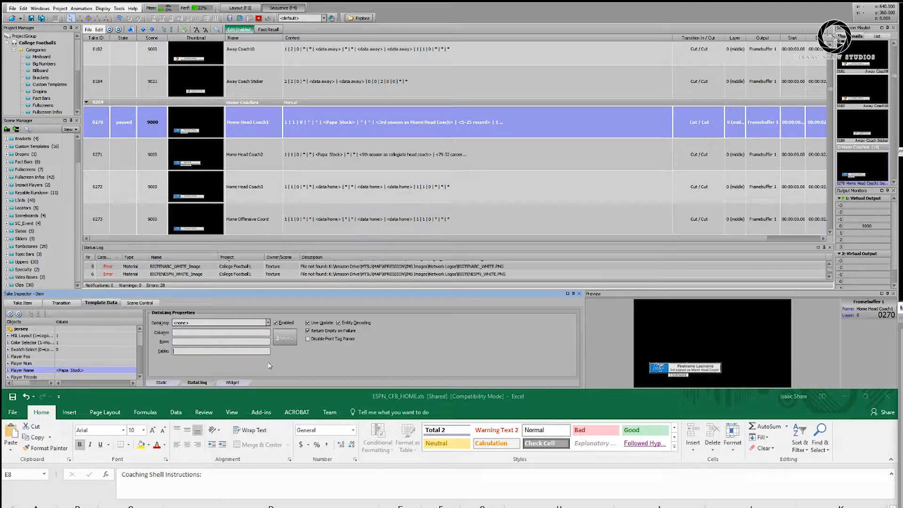
- Take Home Head Coach1 off air and put it back on air with the cleared Player Name link
key("Escape")
key("KP_Subtract")
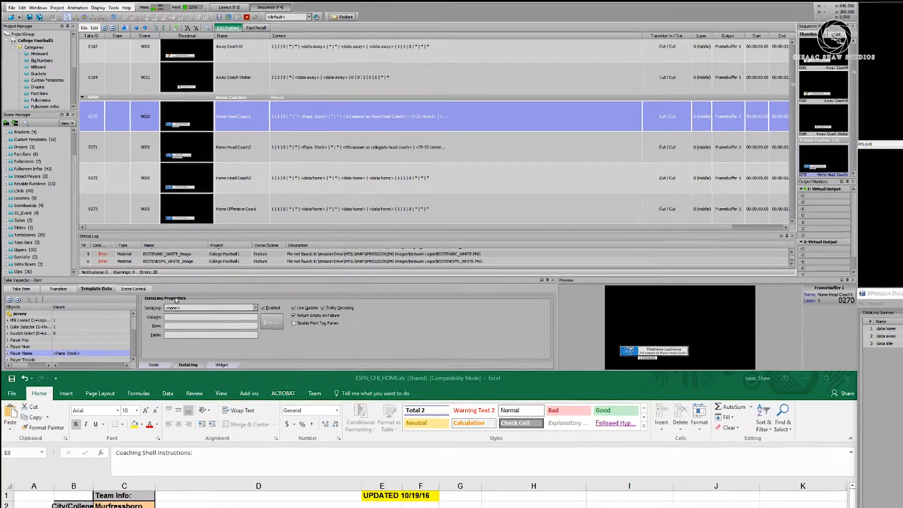
key("KP_Enter")
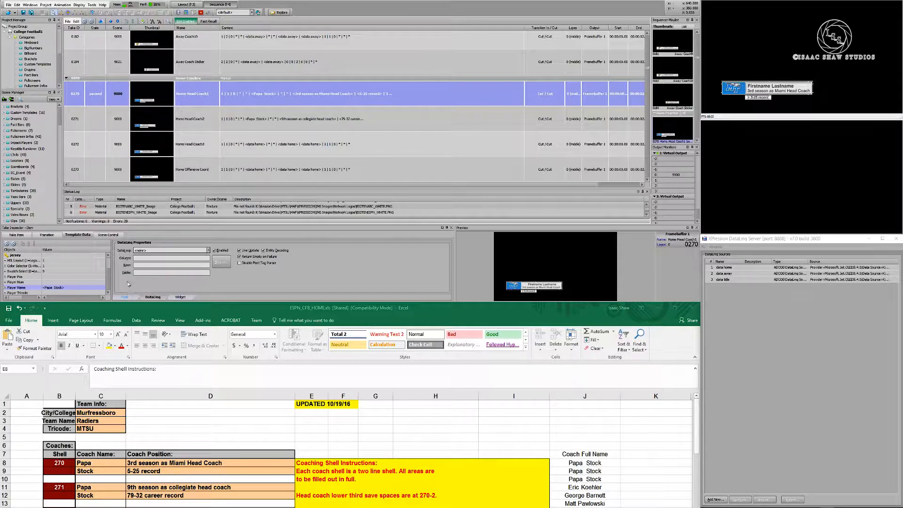
- Set the DataLinq source of the Player Name field to data home
left_click(155, 243)
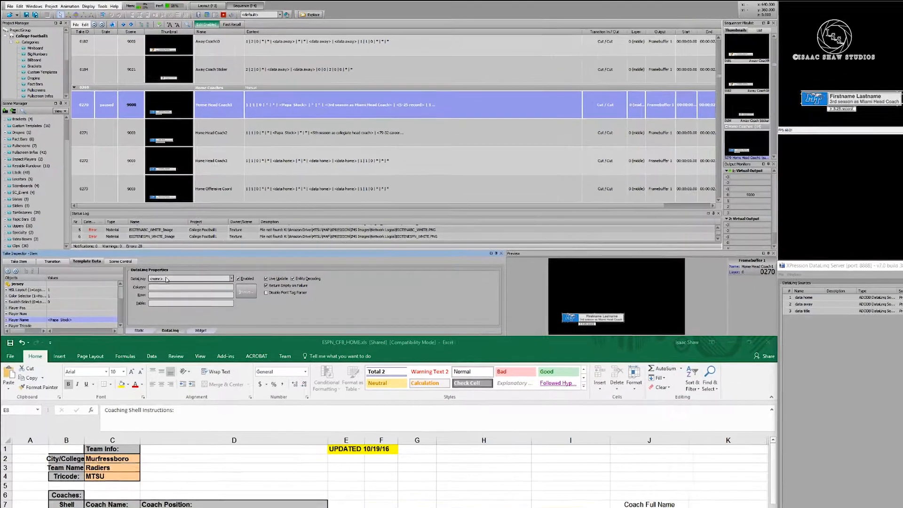
left_click(208, 250)
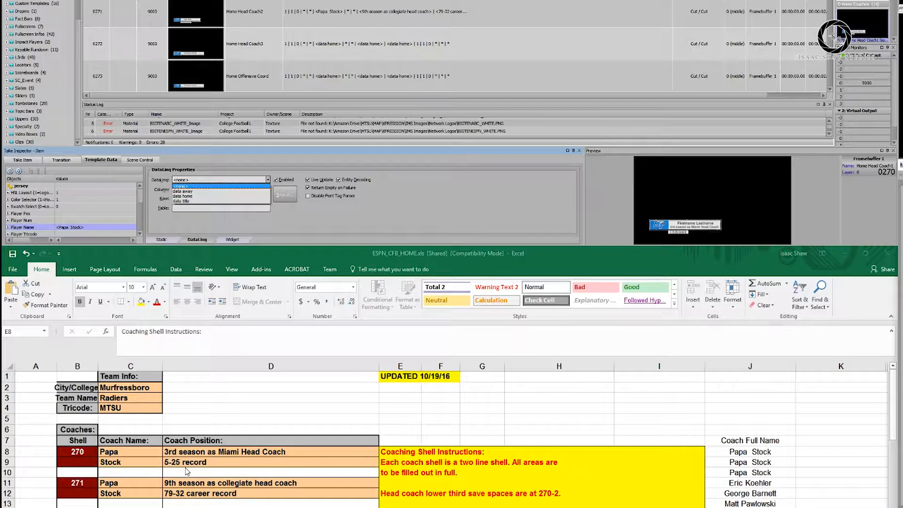
left_click(203, 196)
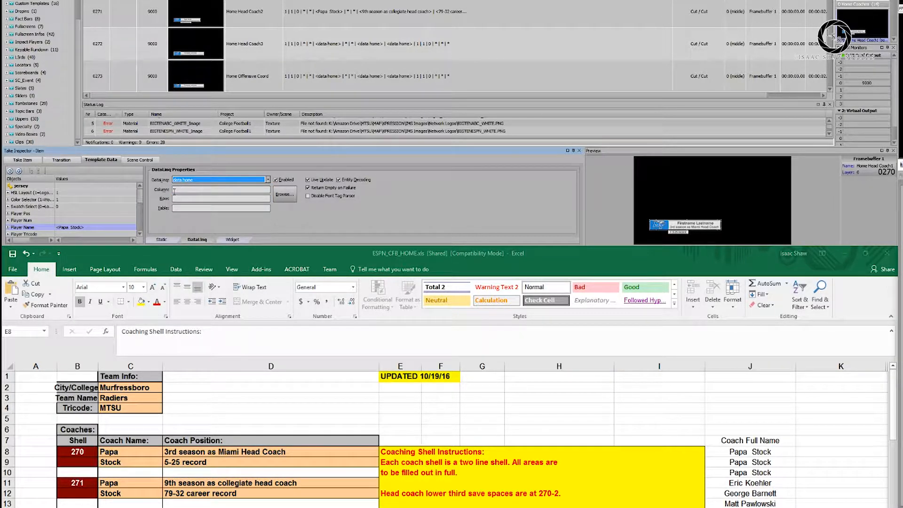
left_click(184, 189)
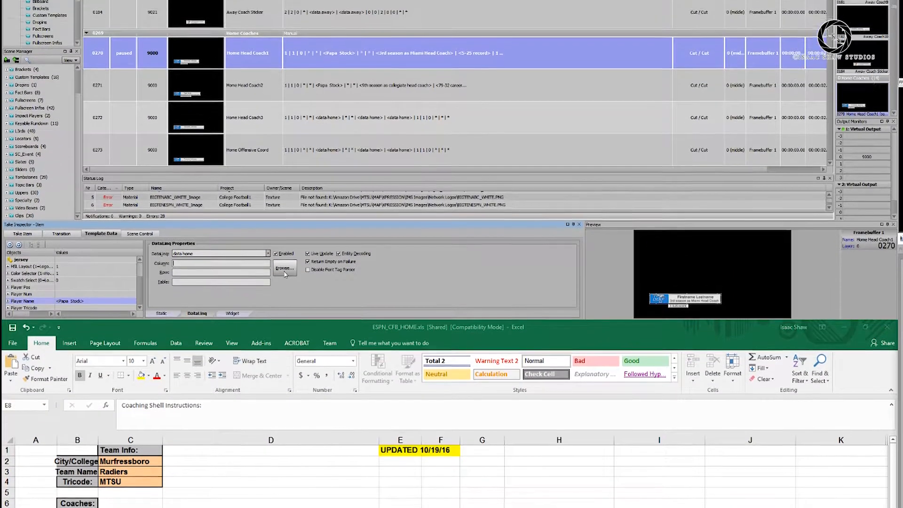
- Browse the data home fields, choose the COACH_FULL_NAME table, and widen its Coach Full Name column
left_click(284, 195)
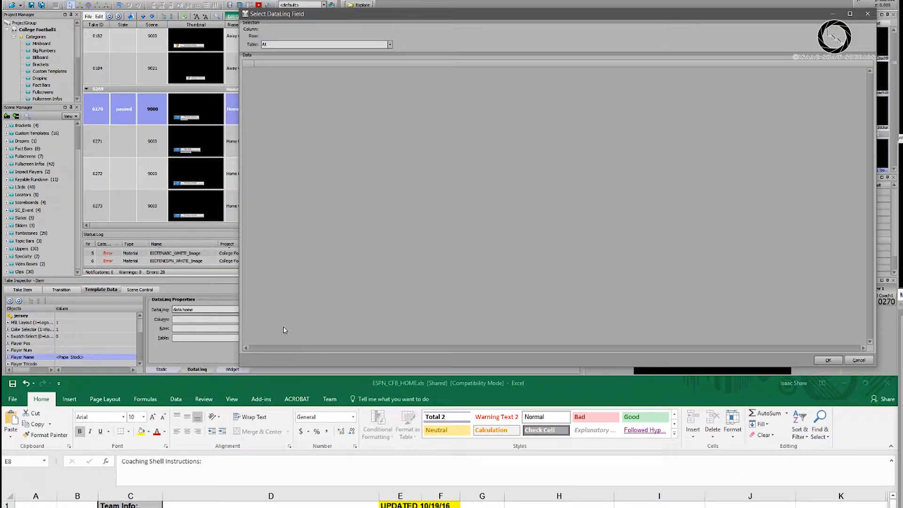
left_click(340, 44)
scroll(362, 68, "down", 20)
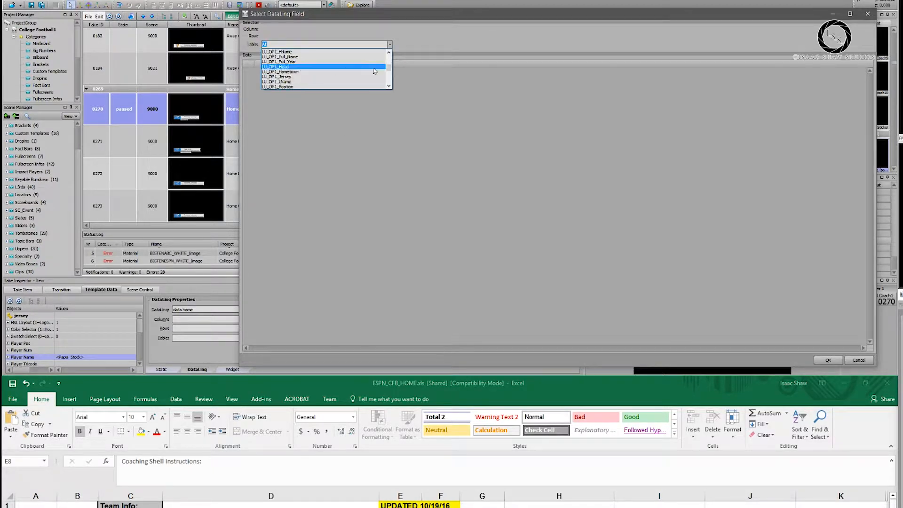
scroll(350, 68, "up", 20)
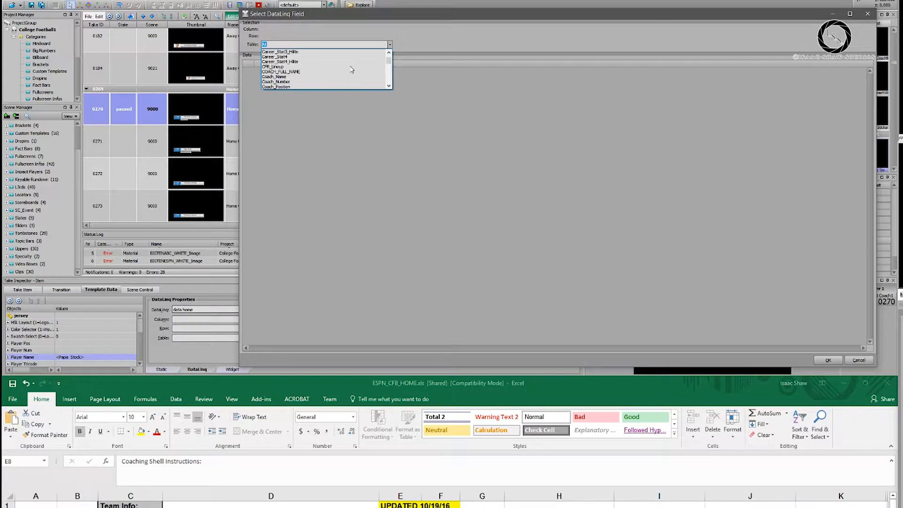
left_click(389, 86)
left_click(389, 86)
left_click(389, 86)
left_click(389, 87)
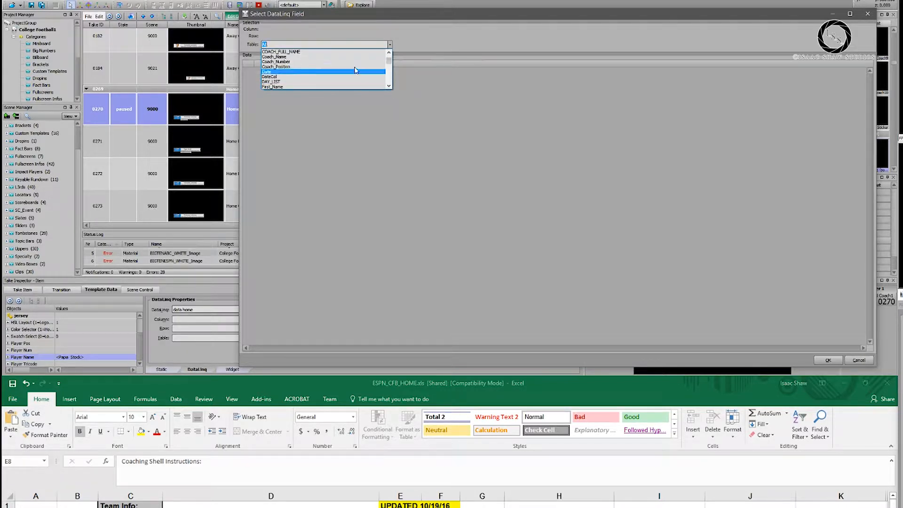
left_click(269, 52)
left_click_drag(294, 64, 403, 65)
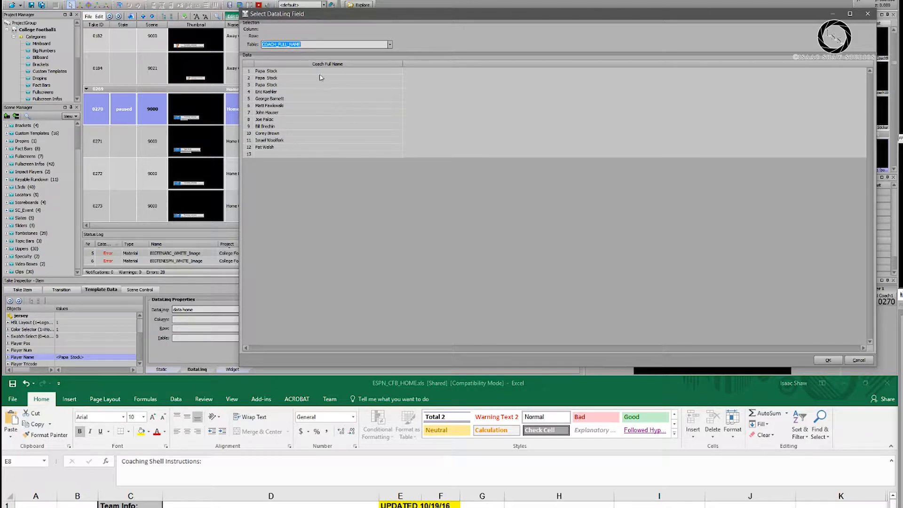
- Link the Player Name field to row 1 of the Coach Full Name column and put Home Head Coach1 back on air
left_click(278, 72)
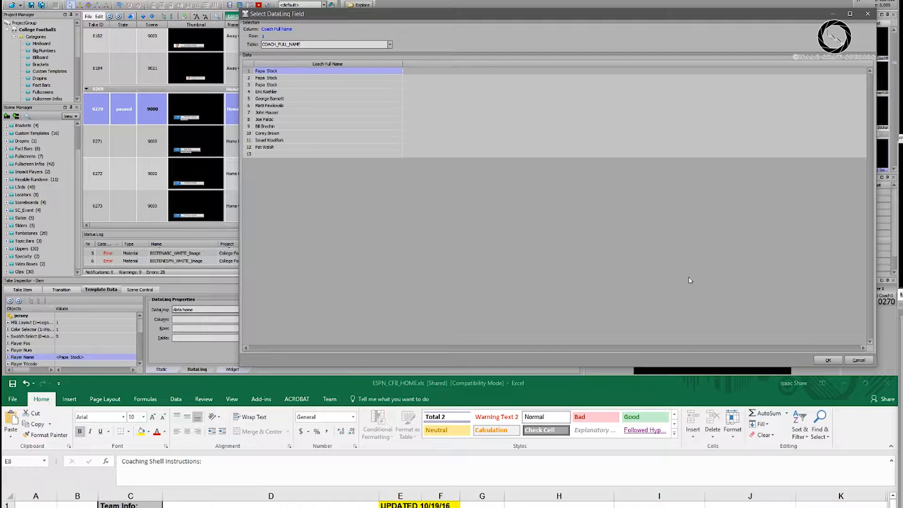
left_click(828, 359)
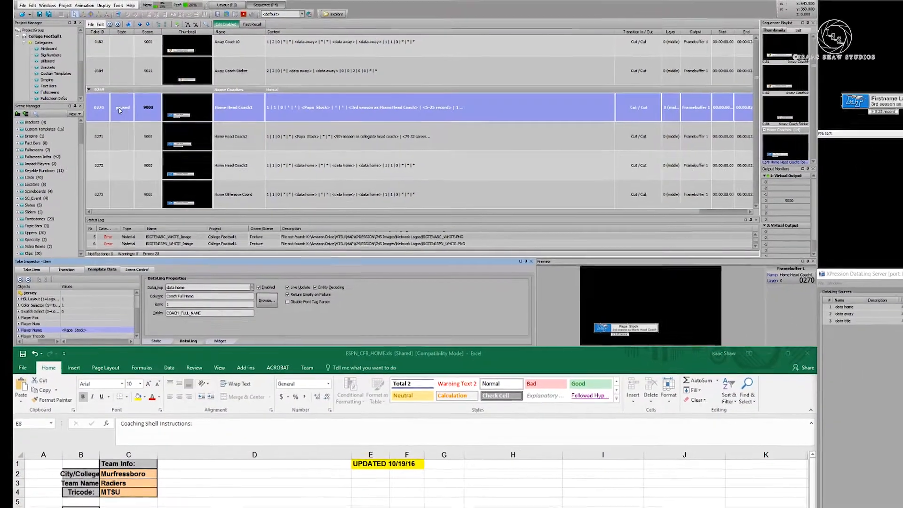
right_click(120, 110)
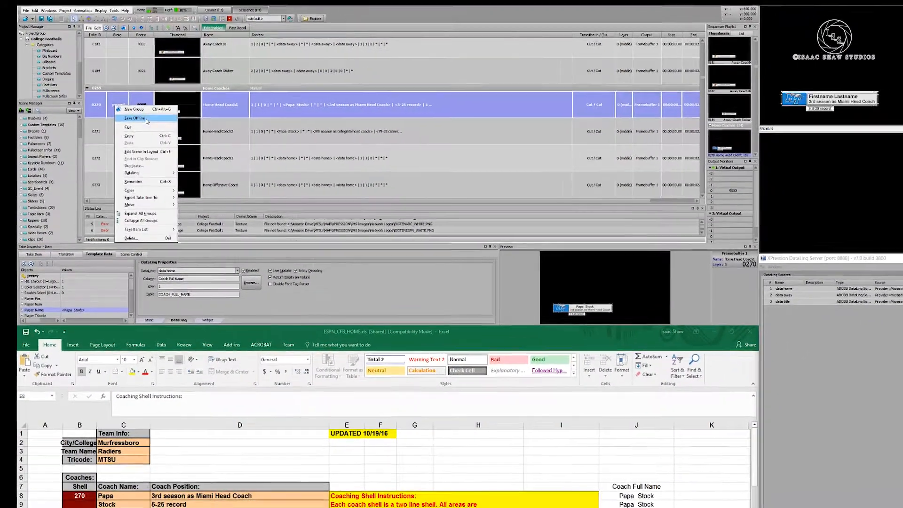
left_click(148, 120)
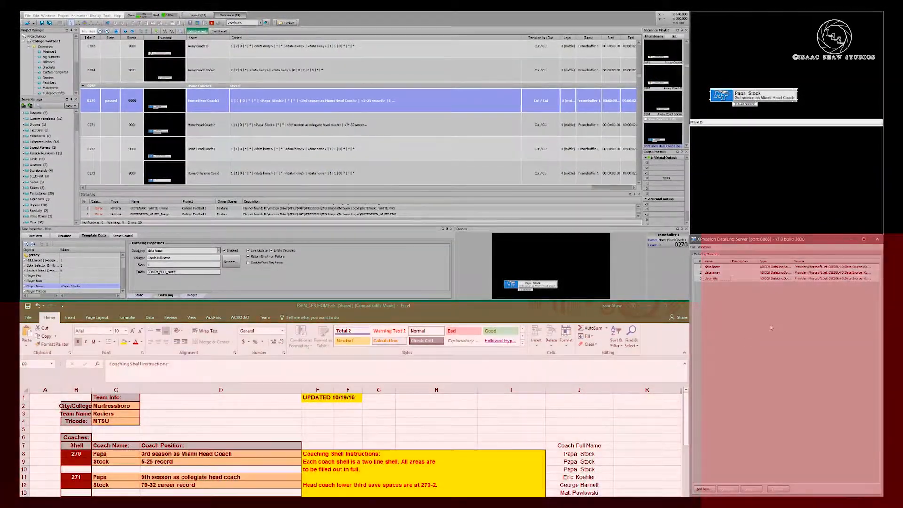
- Review the servers and available sources in the DataLinq Manager and the Player Name field's DataLinq source
left_click(49, 16)
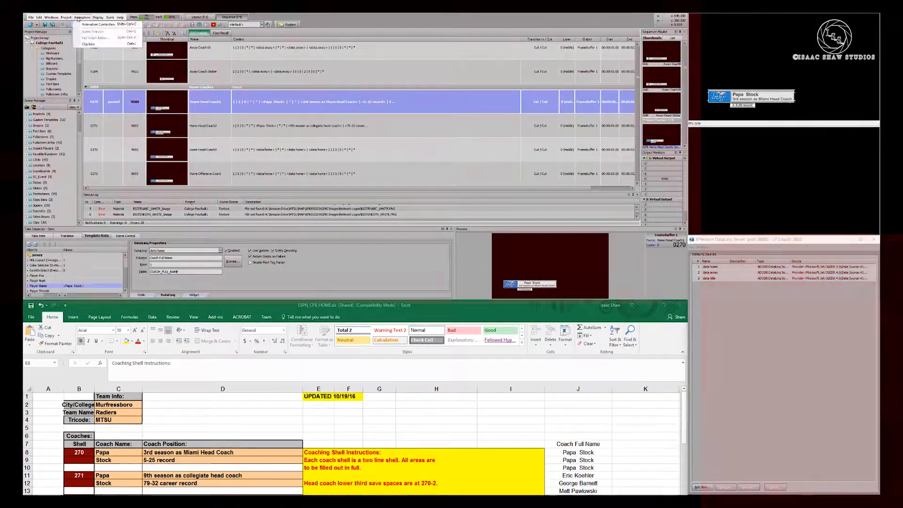
left_click(83, 60)
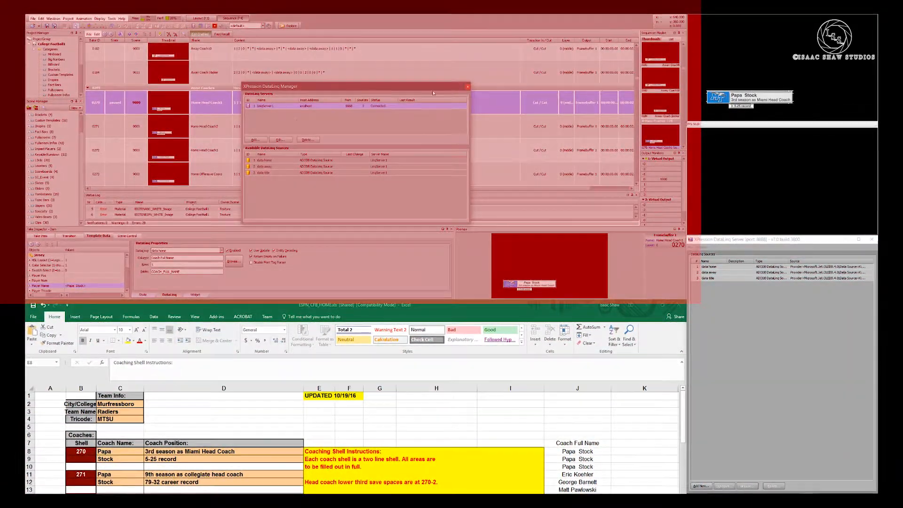
left_click(467, 87)
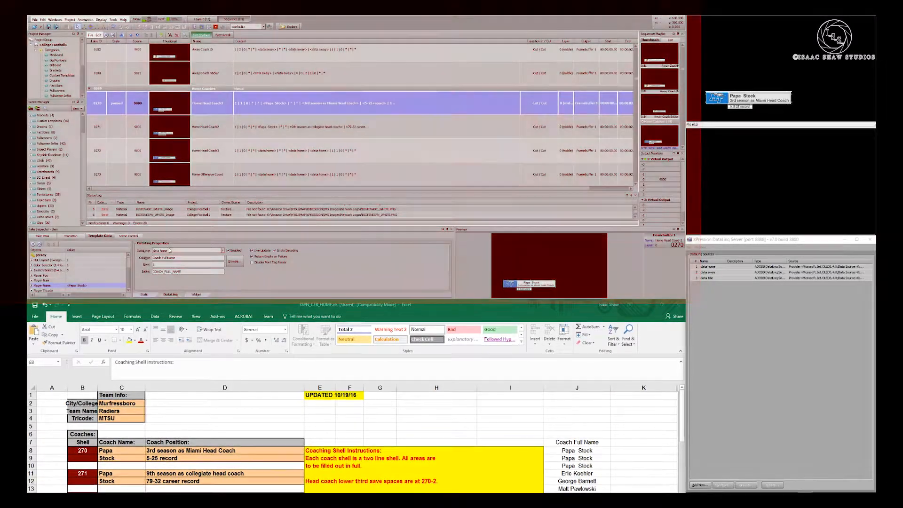
left_click(180, 250)
left_click(180, 250)
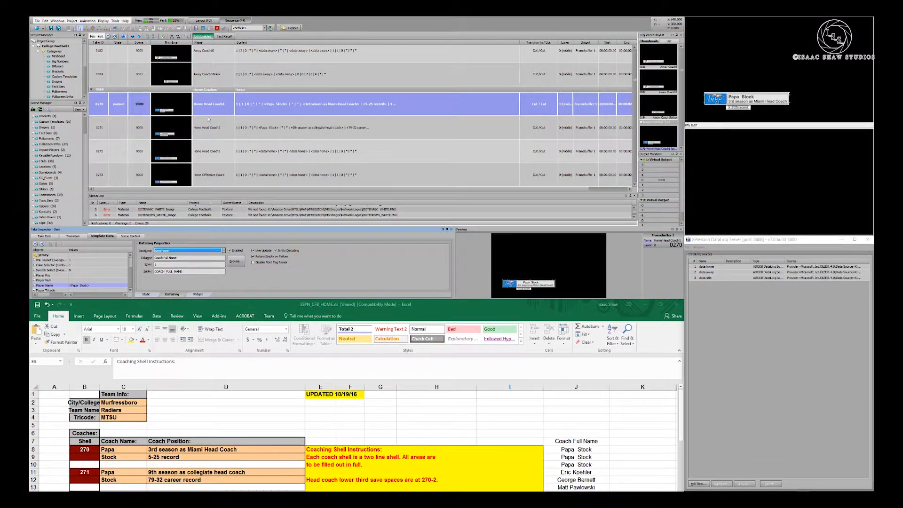
left_click(142, 107)
- Replace the shell 270 coach's first name in cell C8 of the workbook and put Home Head Coach1 back on air
left_click(106, 458)
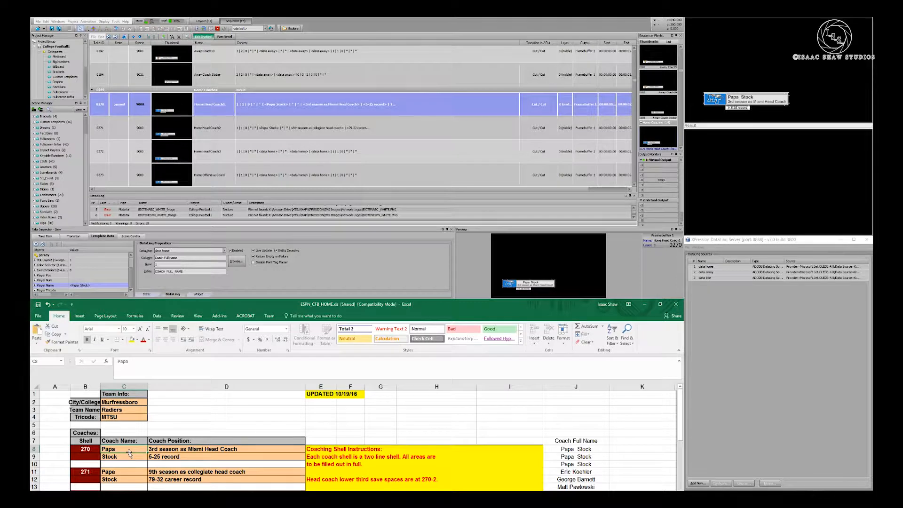
type("John")
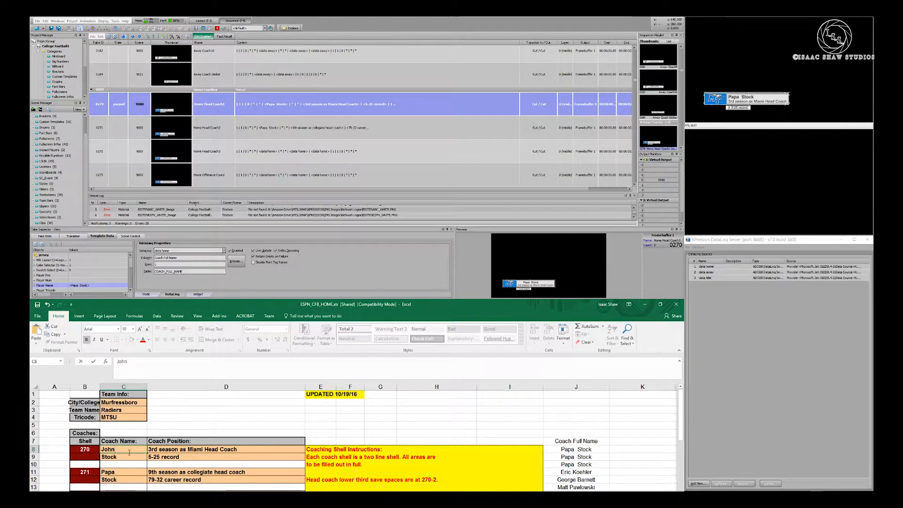
key("Return")
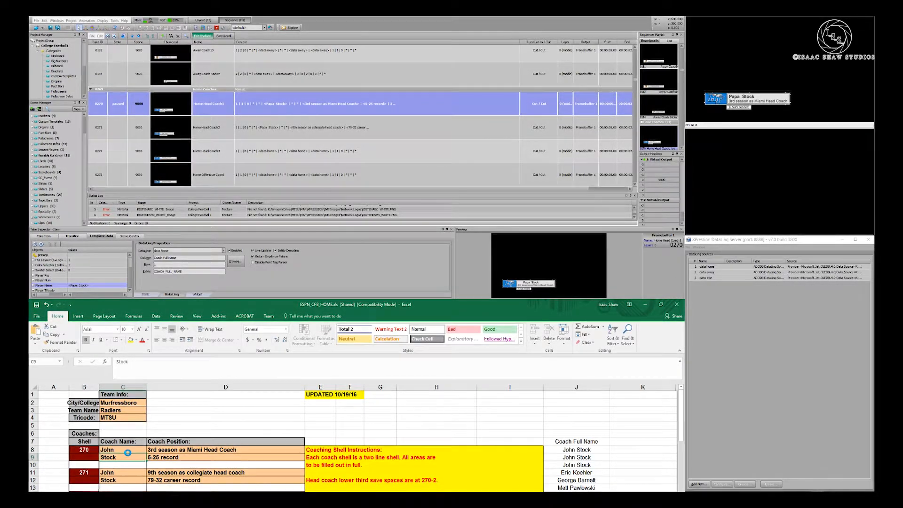
right_click(120, 100)
left_click(127, 118)
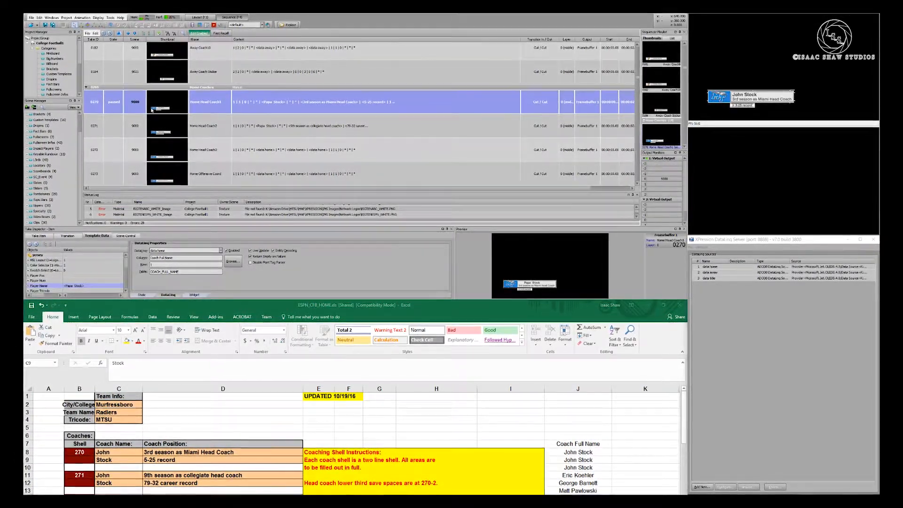
- Restore the original coach first name in cell C8 and take Home Head Coach1 off air and on again
left_click(111, 454)
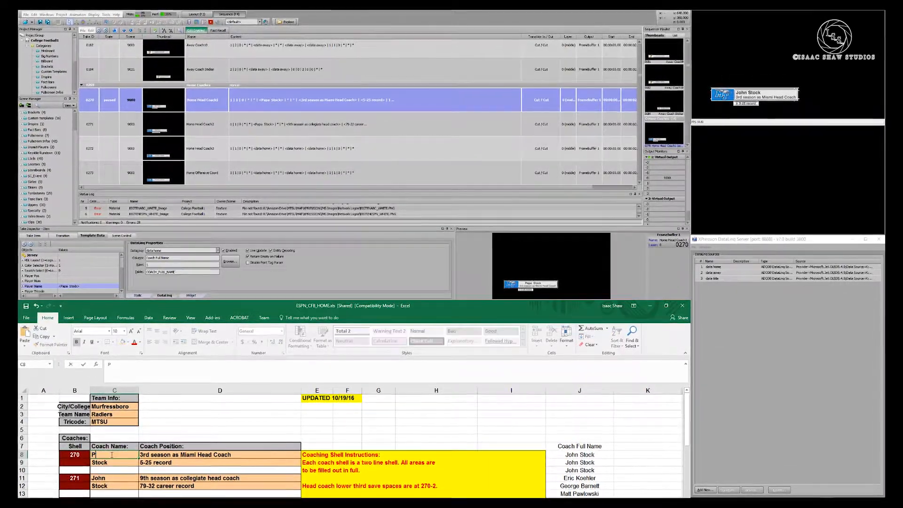
key("Return")
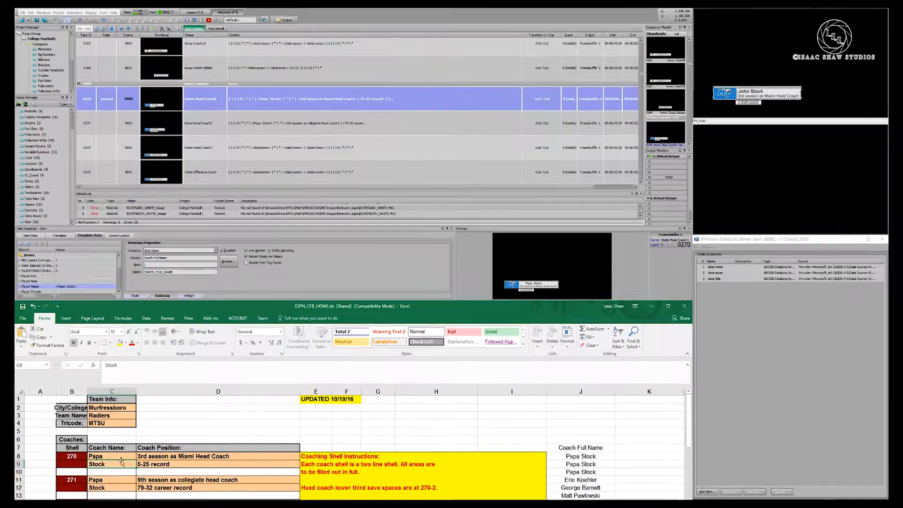
left_click(113, 113)
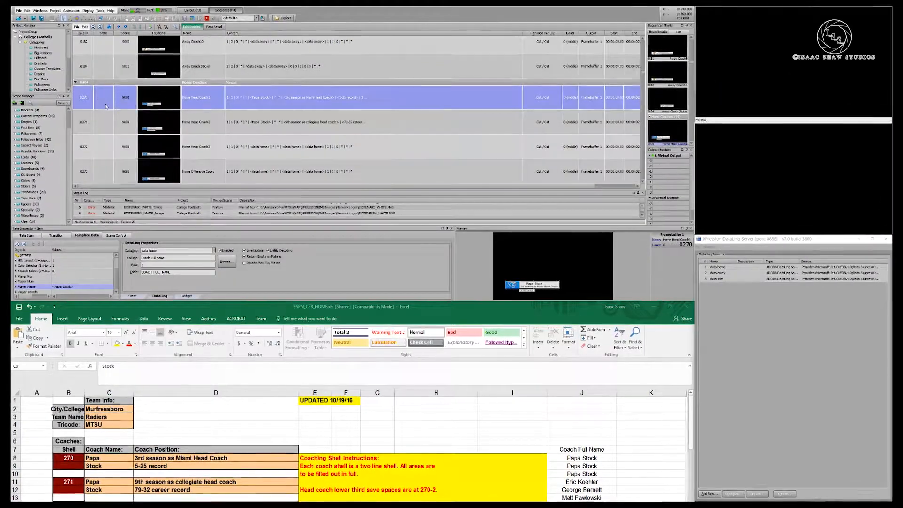
double_click(104, 103)
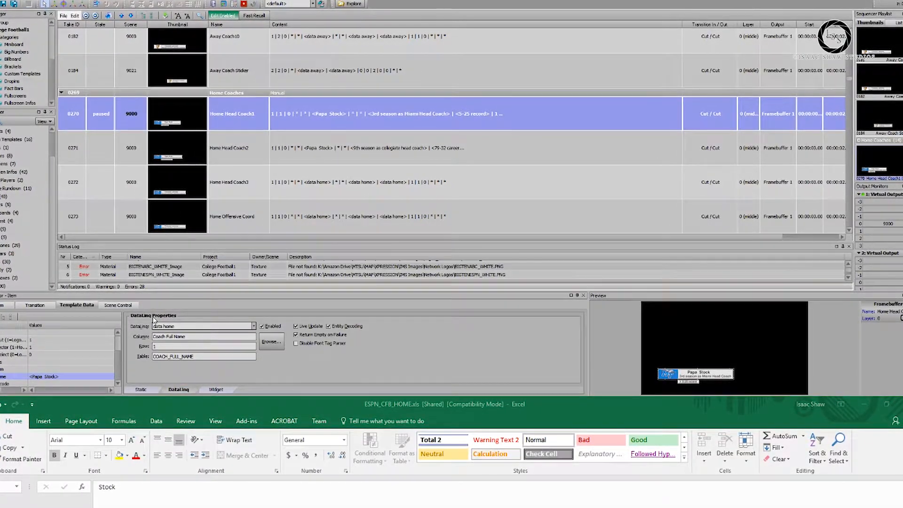
- Set the Row of the Player Name field's DataLinq link to 3
double_click(165, 346)
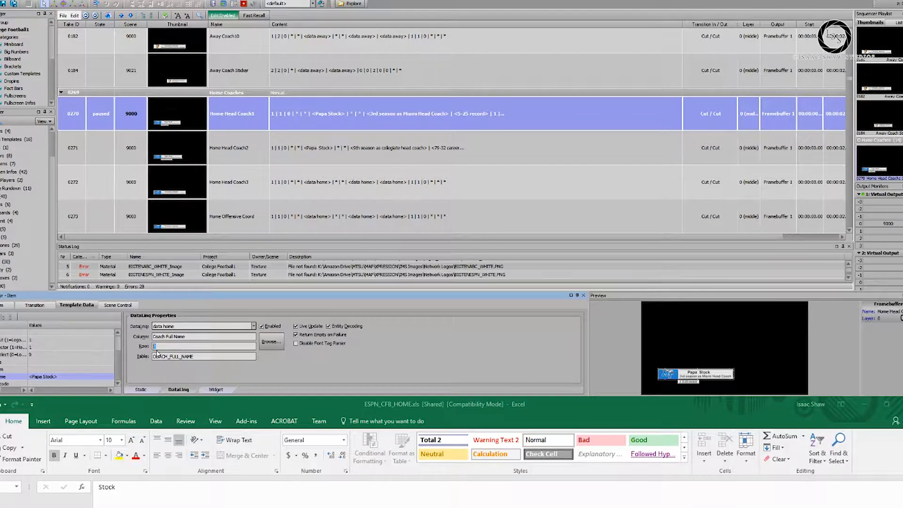
type("3")
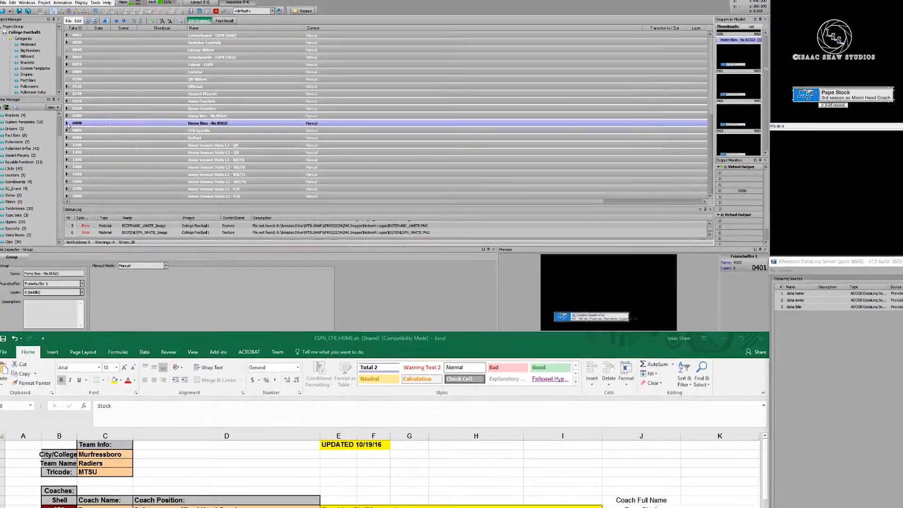
- Expand the Home Bios - No BOGO group and put take items 0401, 0402 and 0403 on air in turn
left_click(67, 128)
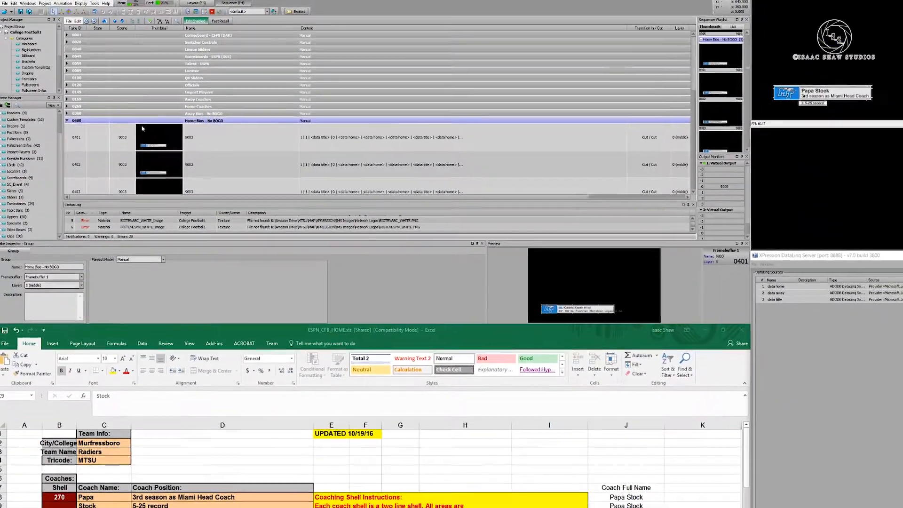
left_click(121, 132)
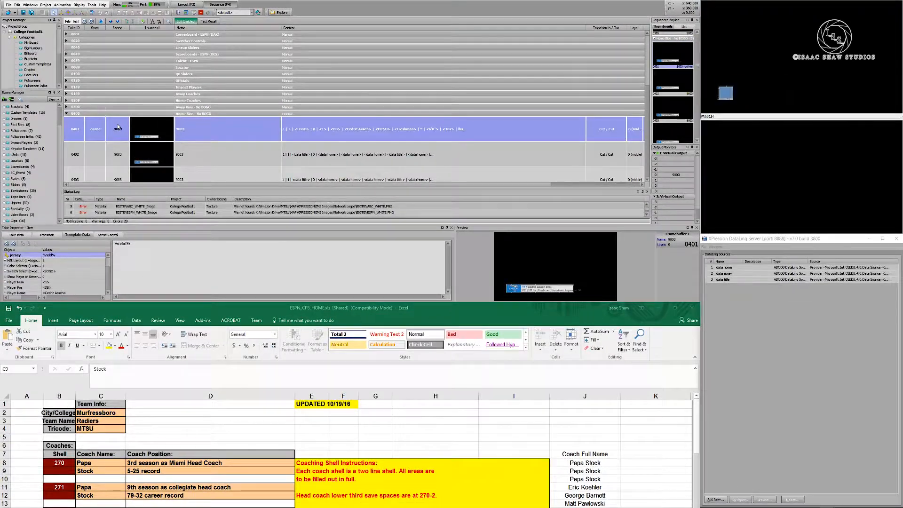
key("Down")
key("Return")
scroll(118, 127, "down", 1)
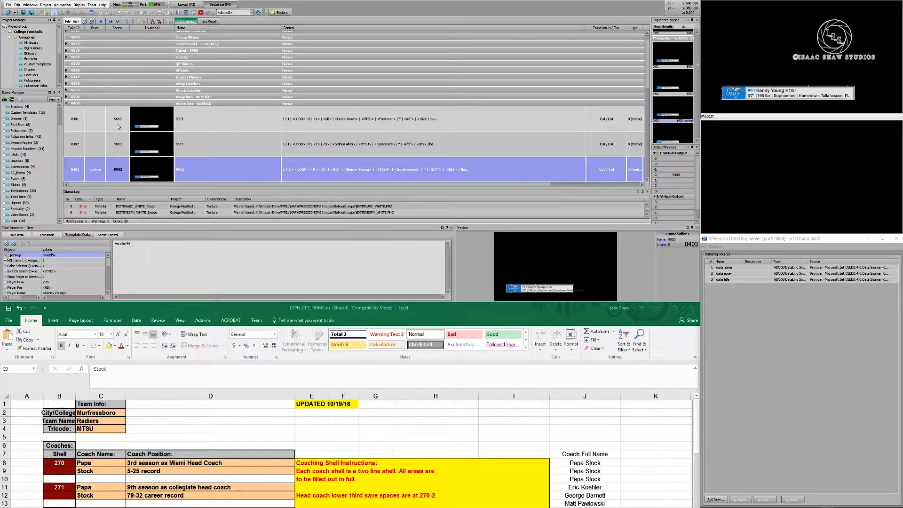
- Run through take items 0401 to 0403 on air once more, one after another
left_click(119, 126)
key("Return")
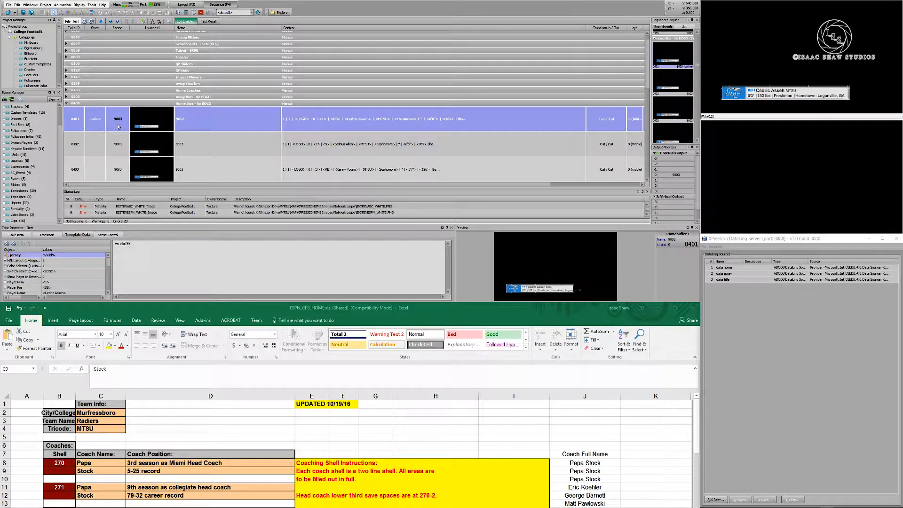
key("Down")
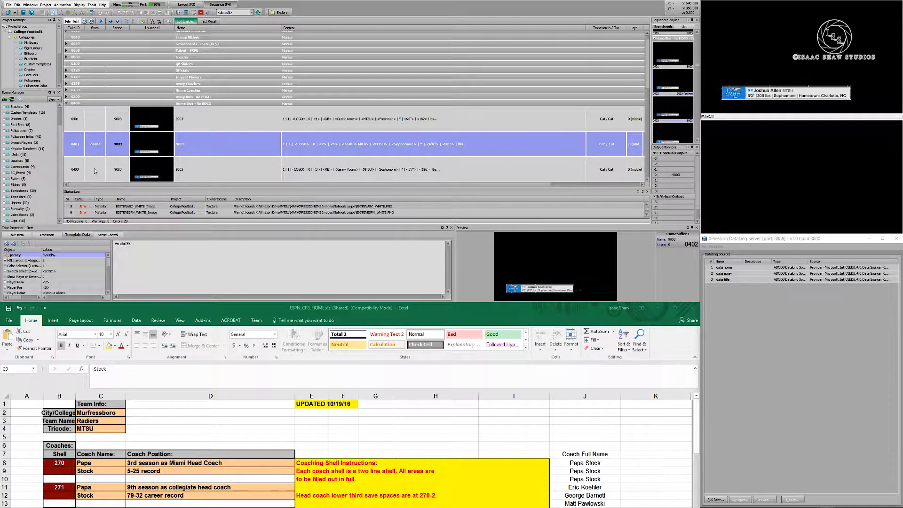
left_click(96, 161)
key("Return")
scroll(96, 141, "down", 3)
scroll(106, 95, "up", 3)
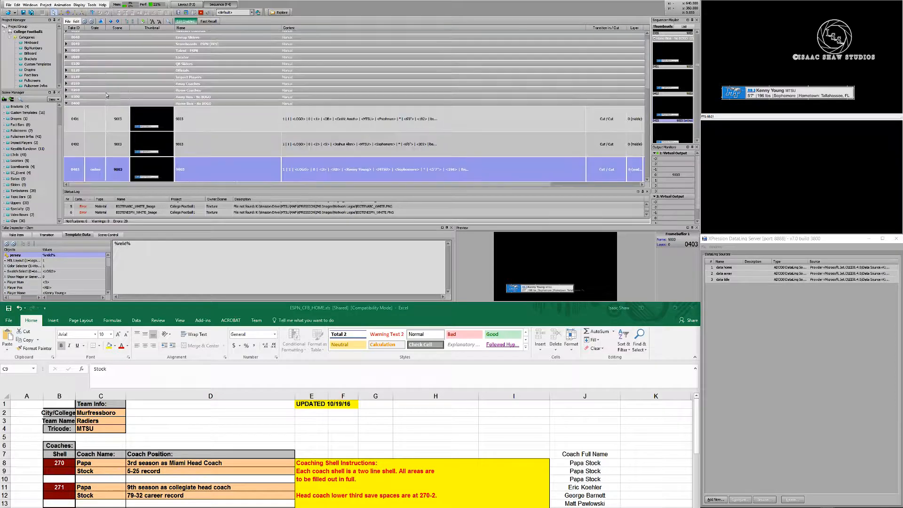
- Put take items 0404 and 0405 on air in turn, followed by 0402 and 0401
scroll(104, 150, "down", 5)
scroll(100, 128, "up", 3)
double_click(100, 128)
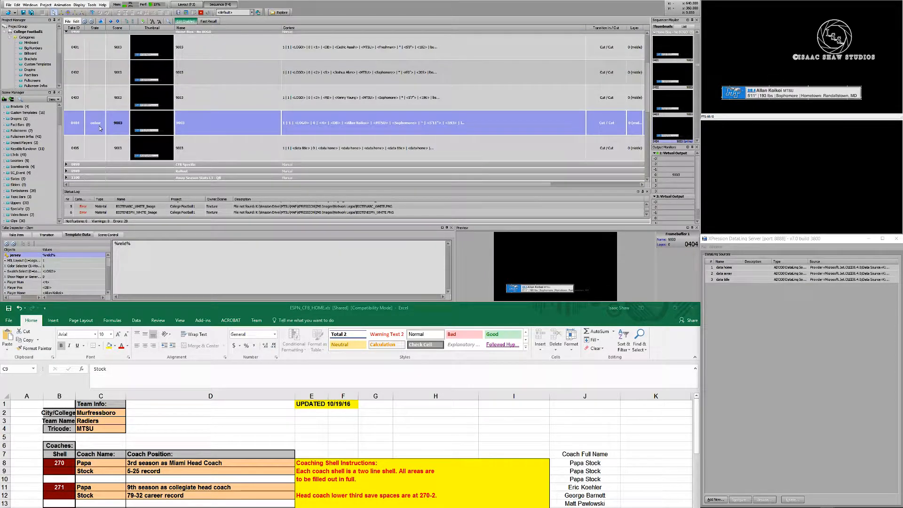
double_click(100, 144)
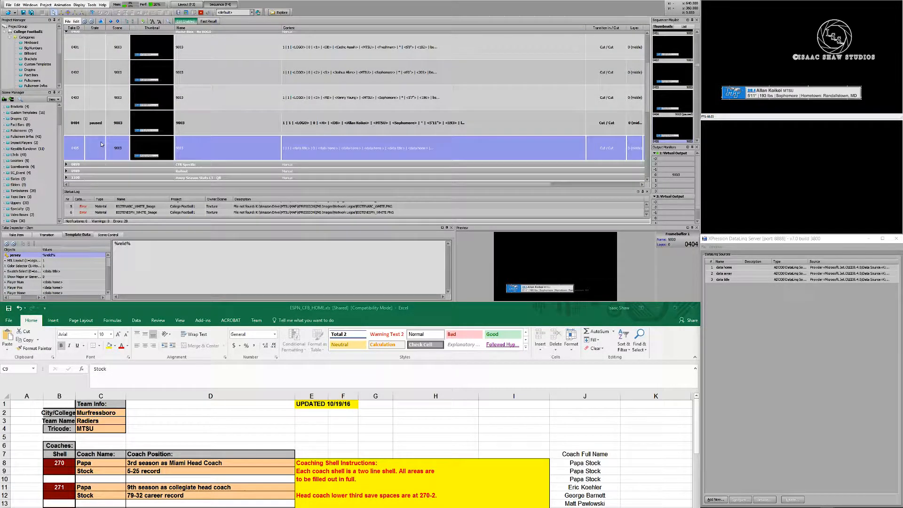
double_click(96, 72)
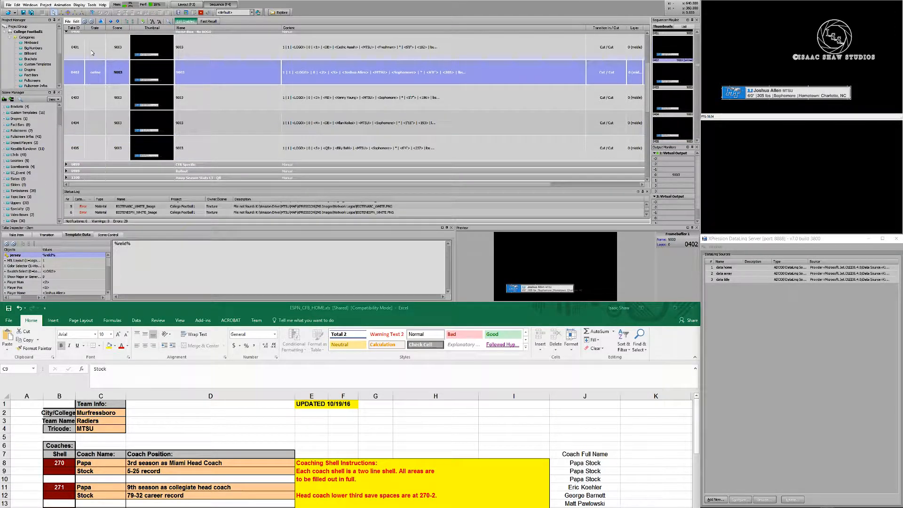
double_click(93, 52)
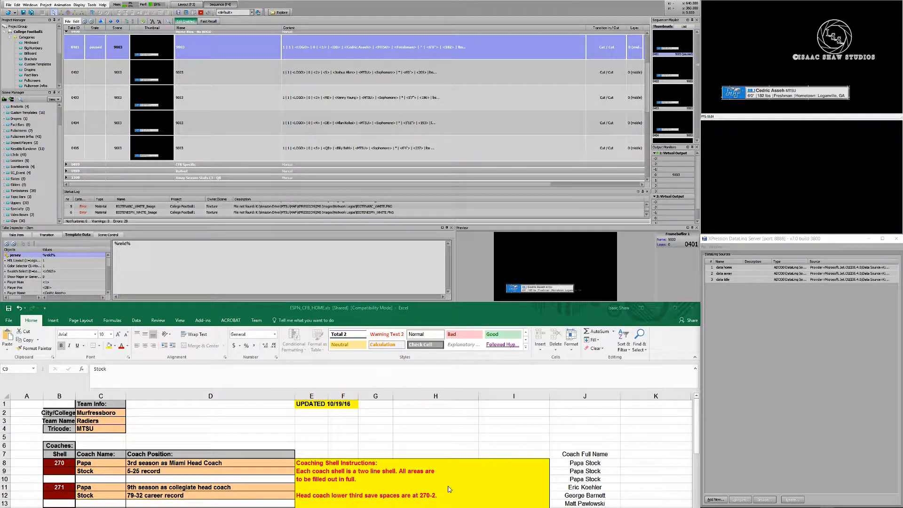
- Examine the player roster table starting at row 50 of the ESPN_CFB_HOME.xls workbook in Excel
left_click(443, 506)
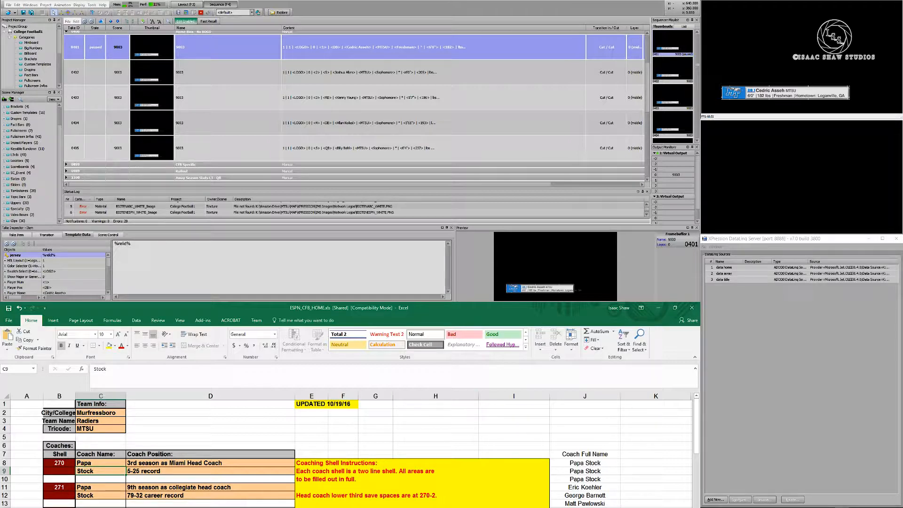
scroll(585, 465, "down", 13)
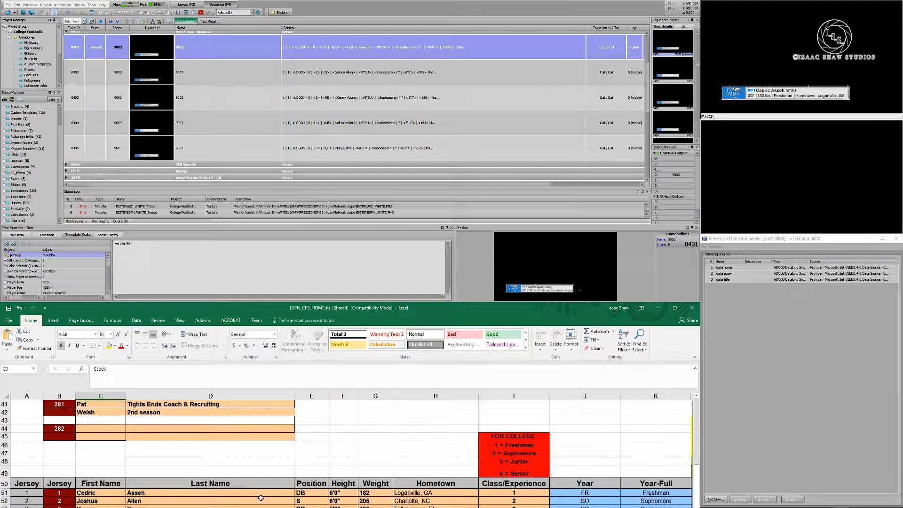
scroll(238, 501, "down", 3)
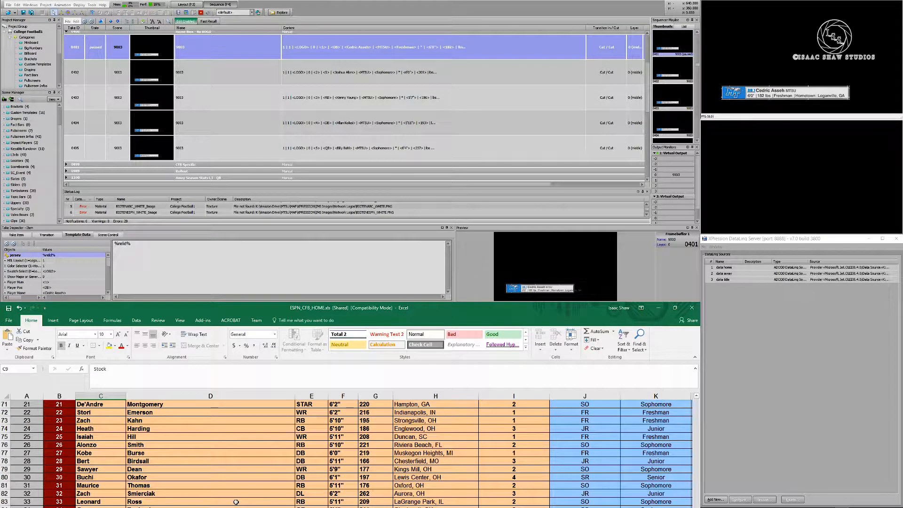
scroll(226, 496, "up", 4)
scroll(188, 494, "down", 1)
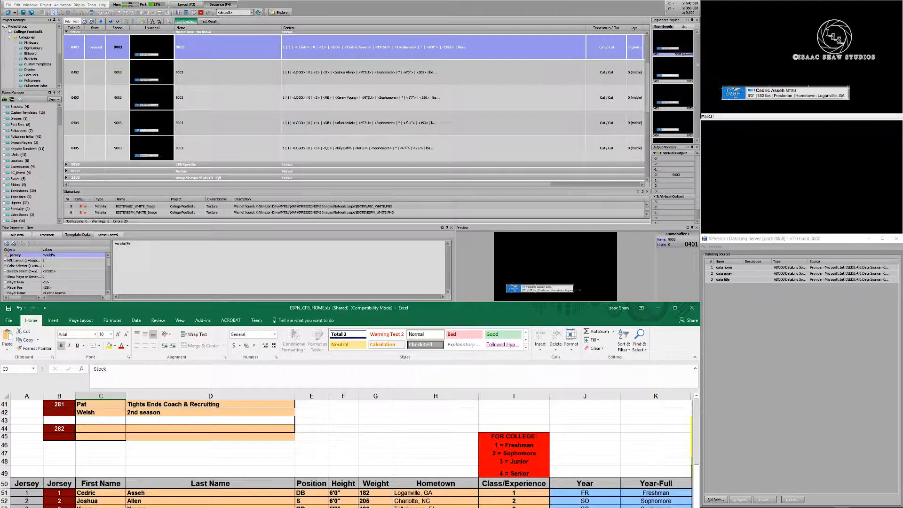
scroll(235, 452, "down", 15)
scroll(235, 451, "up", 13)
- In XPression, create 1 duplicate of take item 0405 in the Home Bios - No BOGO group
left_click(100, 147)
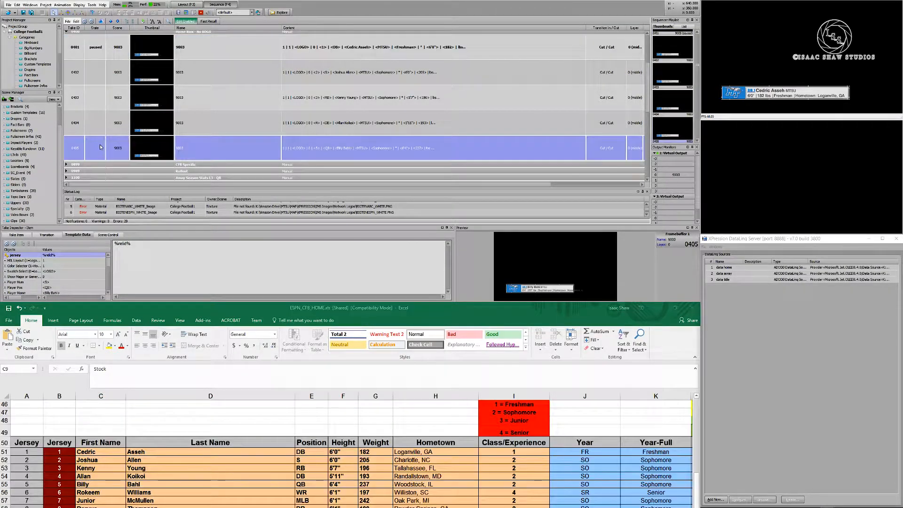
right_click(100, 147)
left_click(122, 189)
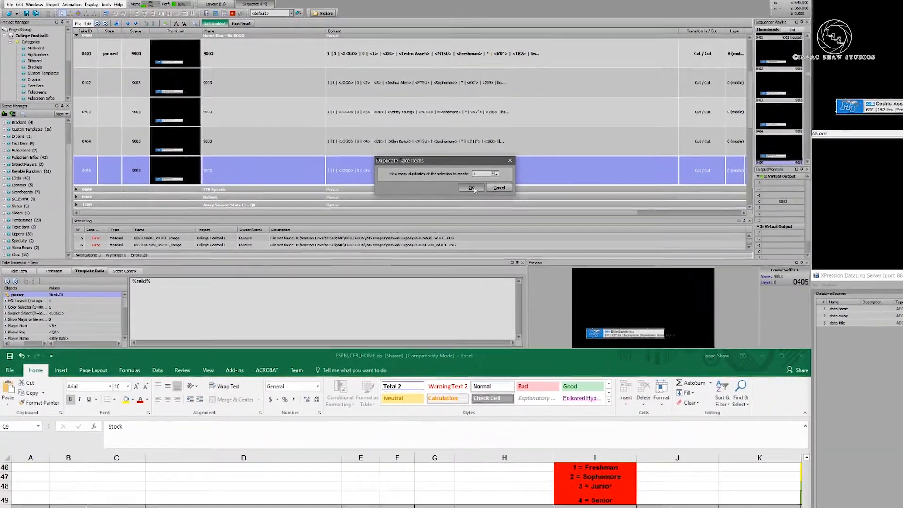
left_click(442, 176)
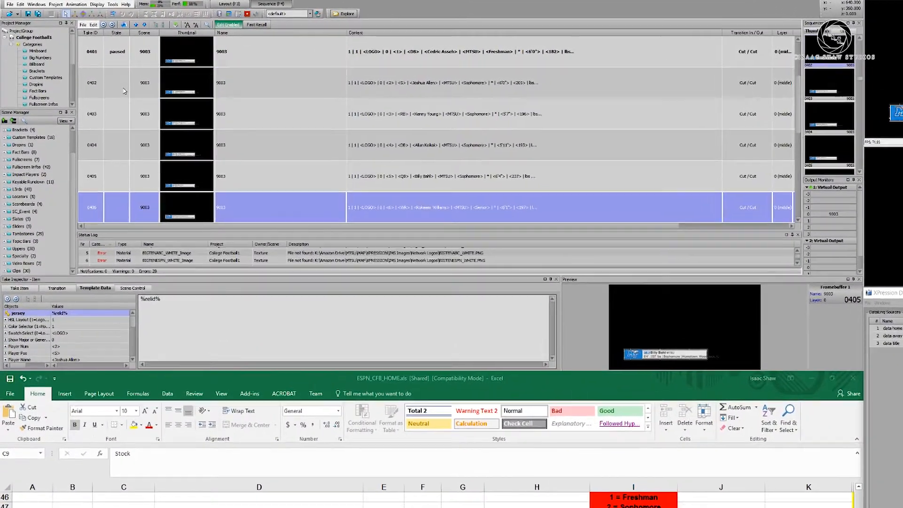
- Examine the template data of take item 0401, including the jersey, color selector, swatch, Player Pos and Player Class fields and their DataLinq settings
left_click(124, 91)
left_click(289, 50)
left_click(64, 326)
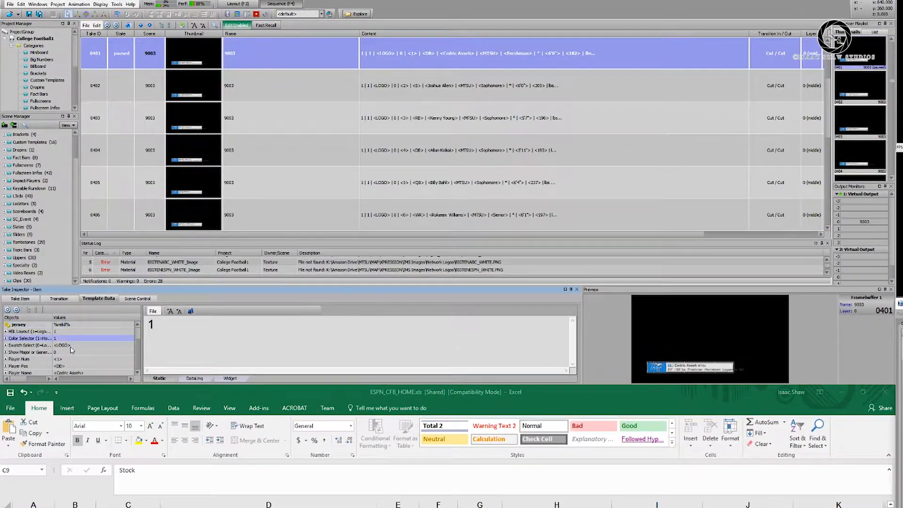
left_click(70, 346)
left_click(69, 332)
left_click(69, 366)
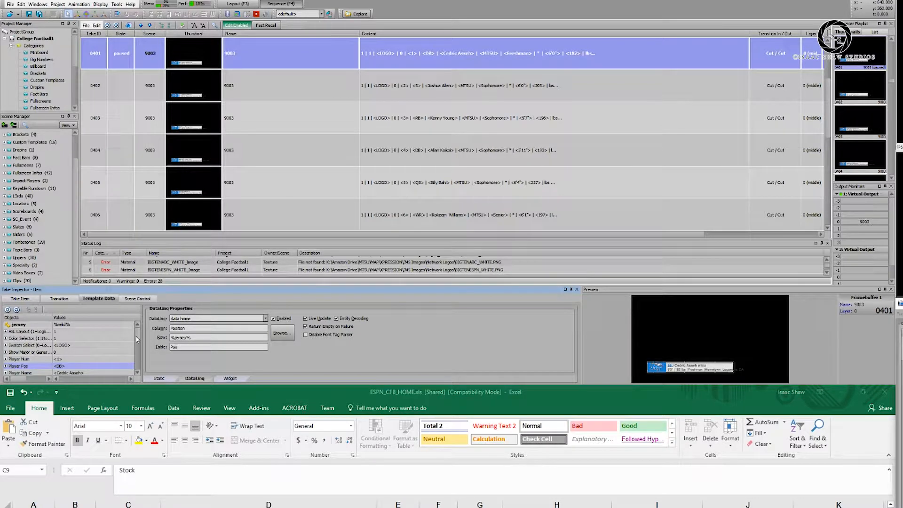
scroll(138, 339, "down", 2)
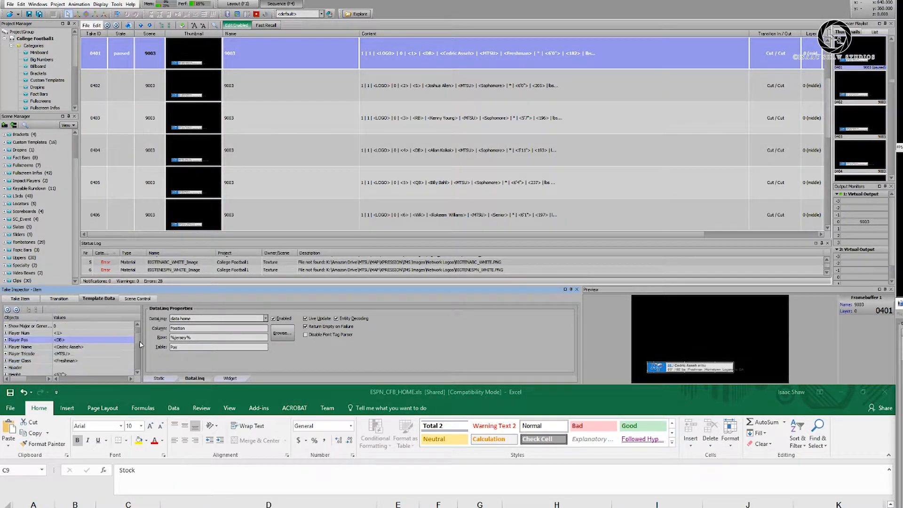
scroll(67, 361, "down", 1)
left_click(69, 343)
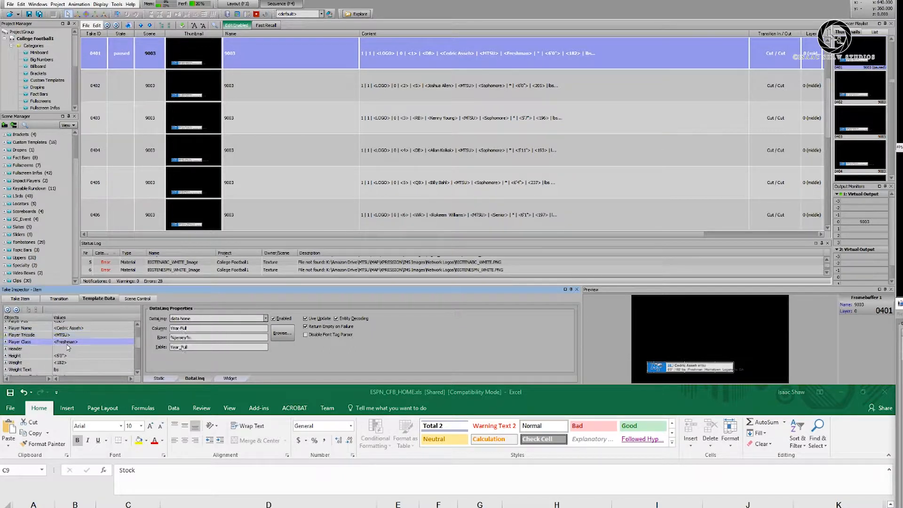
- Compare the jersey keyword of take item 0401 with the DataLinq settings of its Swatch Select field
left_click_drag(138, 345, 139, 324)
left_click(73, 329)
left_click(78, 327)
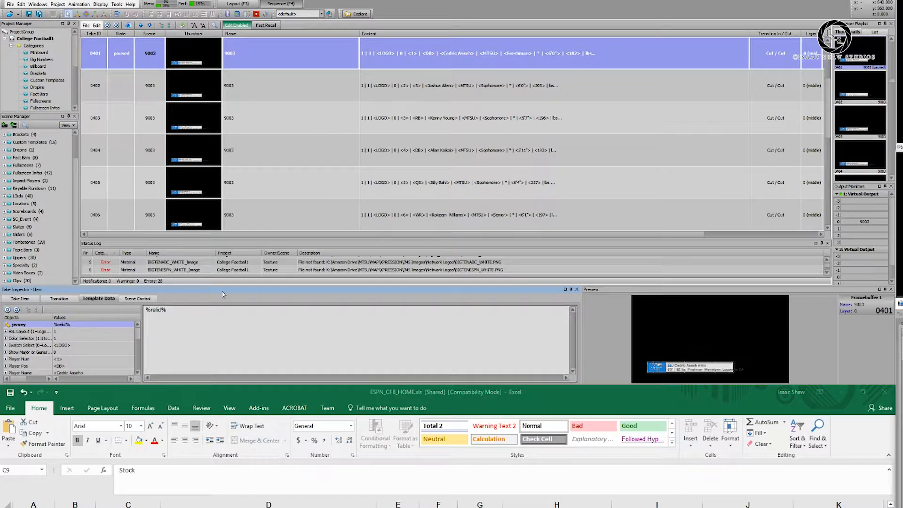
left_click(78, 346)
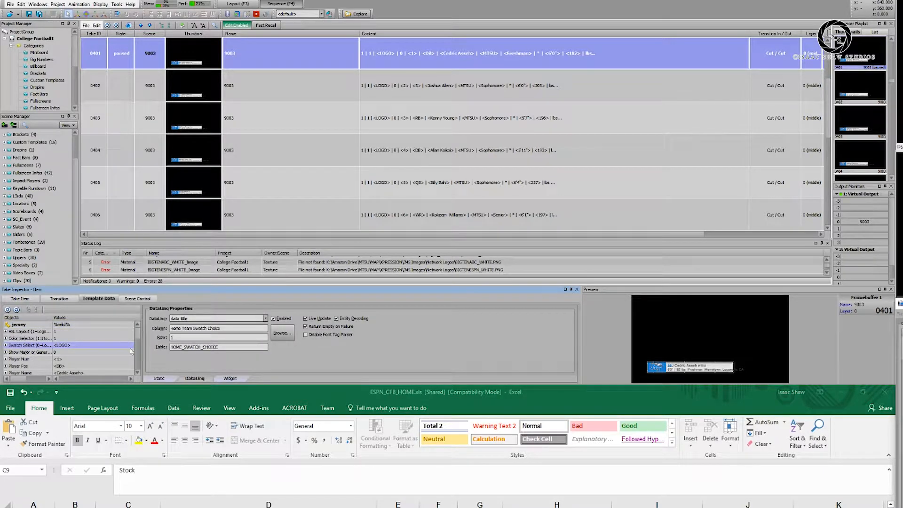
scroll(263, 197, "up", 1)
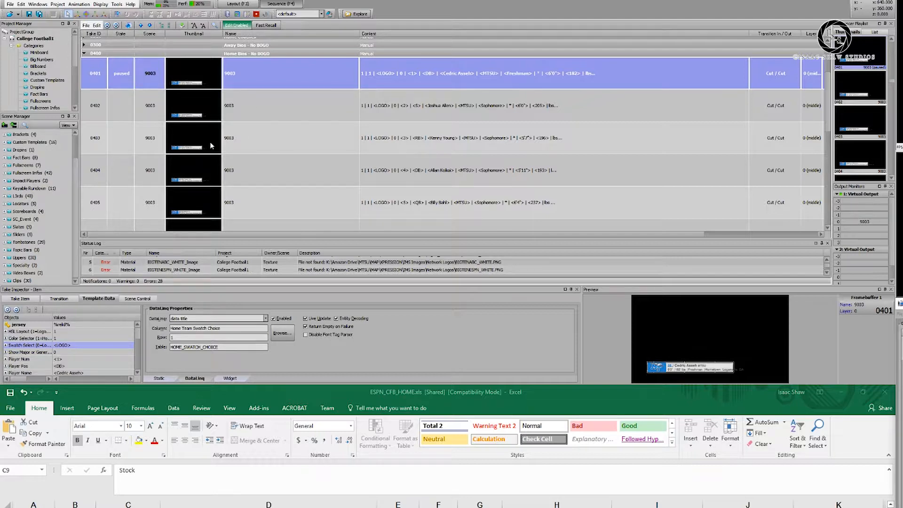
left_click(86, 326)
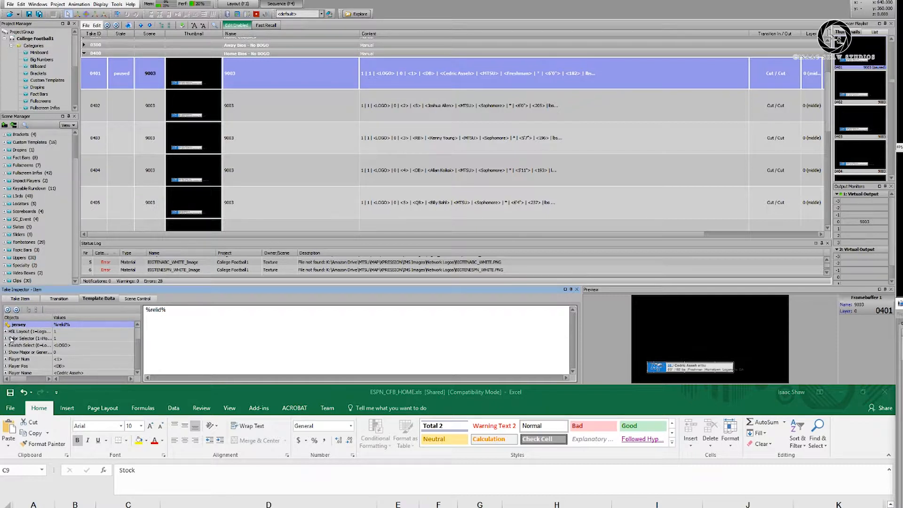
left_click(103, 95)
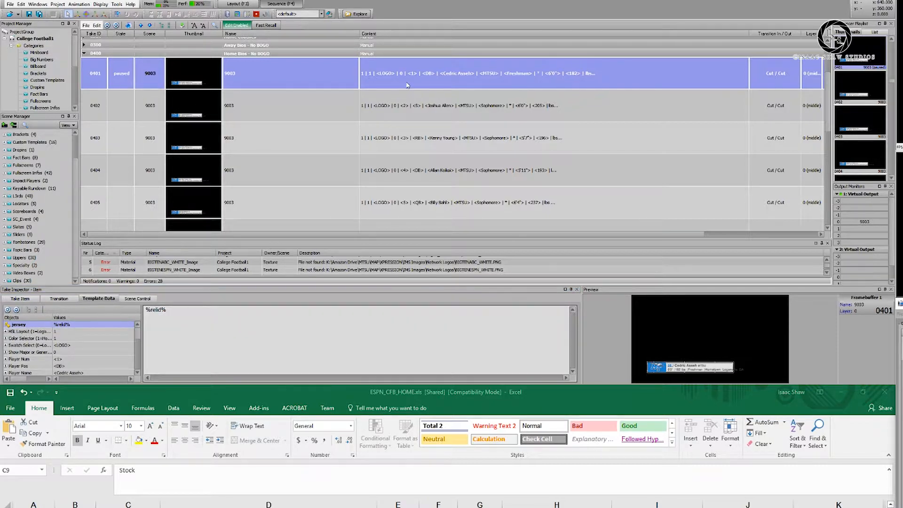
scroll(75, 161, "up", 3)
- Create a new scene in the Clips category containing a white quad with the text "test" over it
left_click(250, 3)
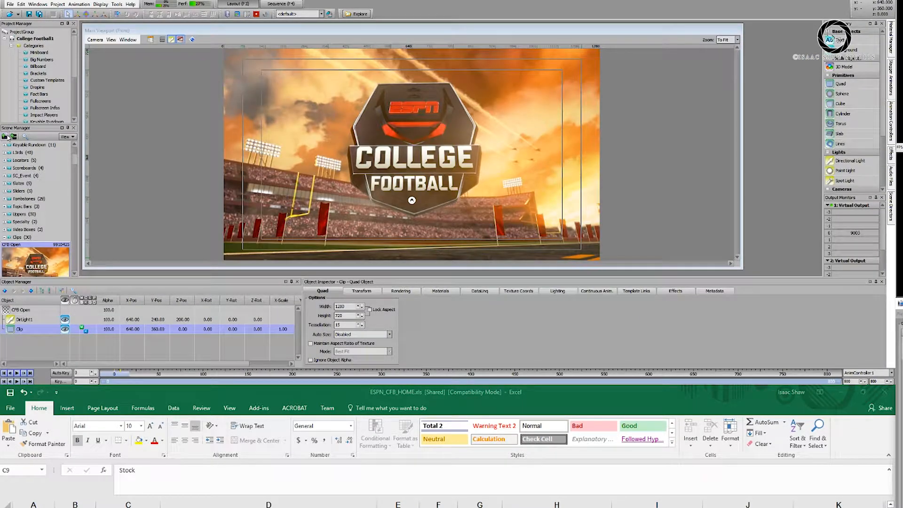
left_click(5, 137)
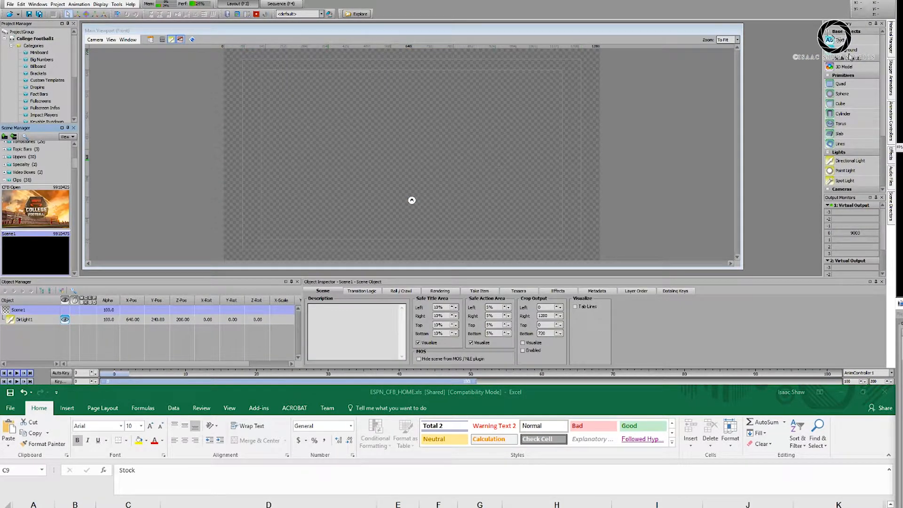
double_click(841, 83)
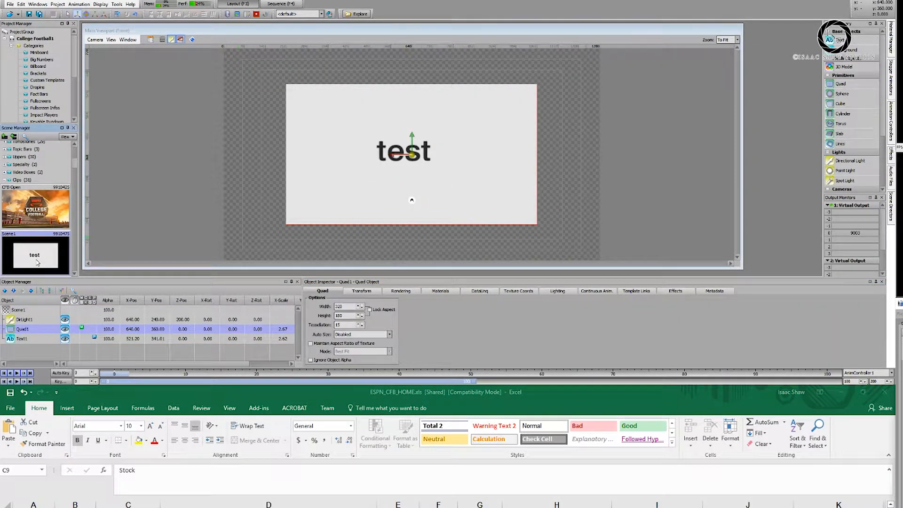
- Add the test scene to the sequence as a take item in a new group named testing and take it online
right_click(37, 259)
left_click(59, 276)
left_click(282, 4)
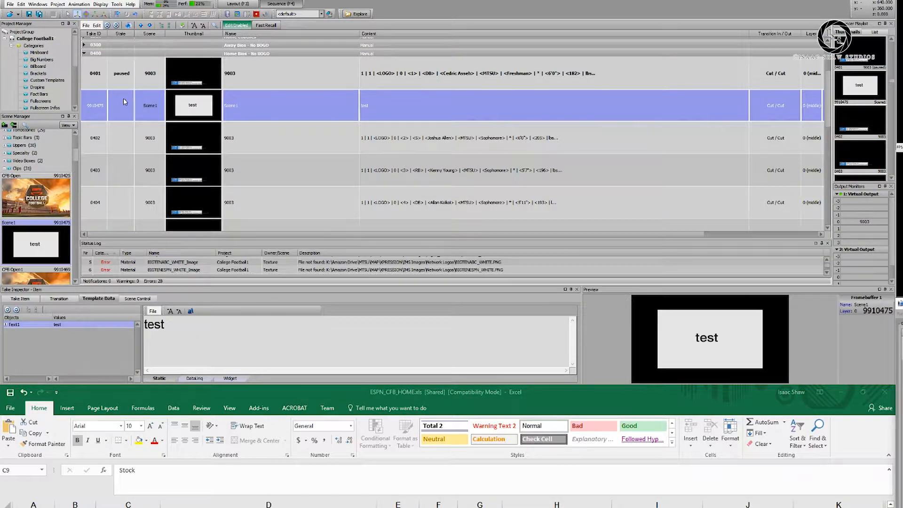
right_click(124, 99)
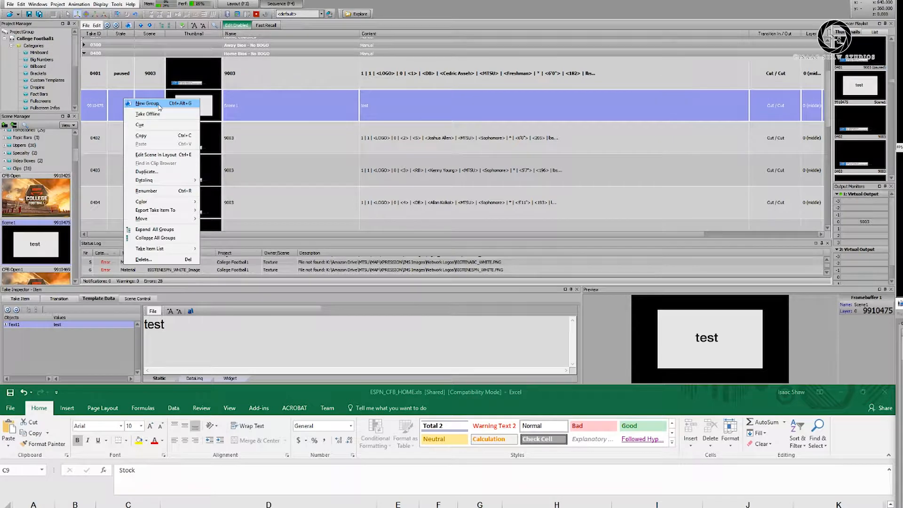
left_click(149, 103)
left_click(157, 118)
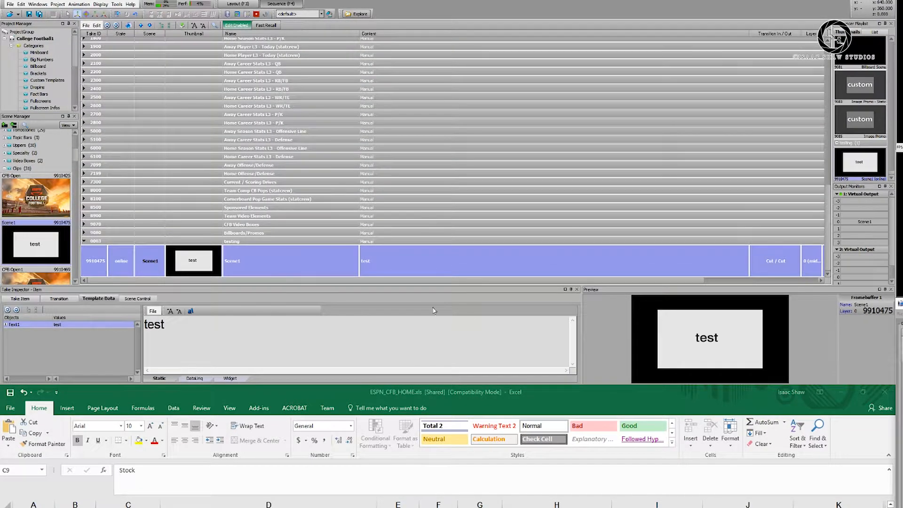
- Link the take item's Text1 object through DataLinq to column F3, row 4 of the Player_List table in data home
left_click(254, 343)
left_click(187, 377)
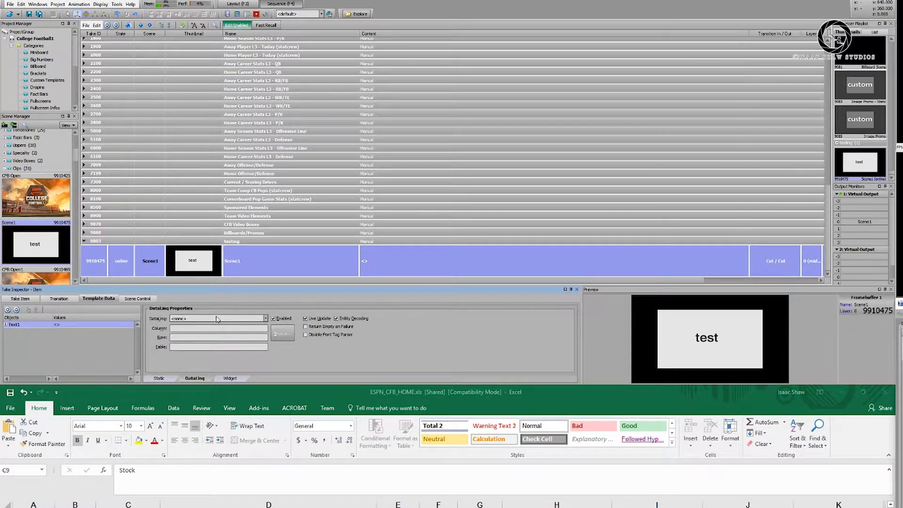
key("alt+Tab")
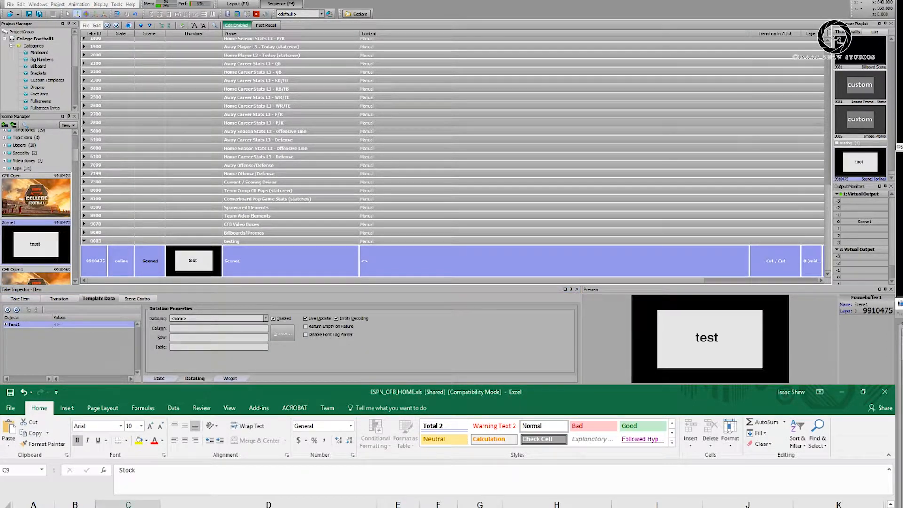
left_click(231, 320)
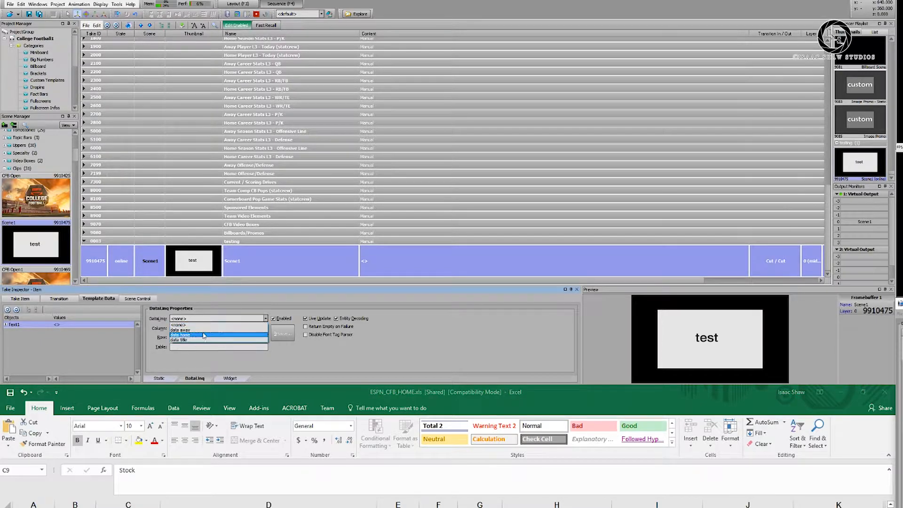
left_click(221, 331)
left_click(286, 333)
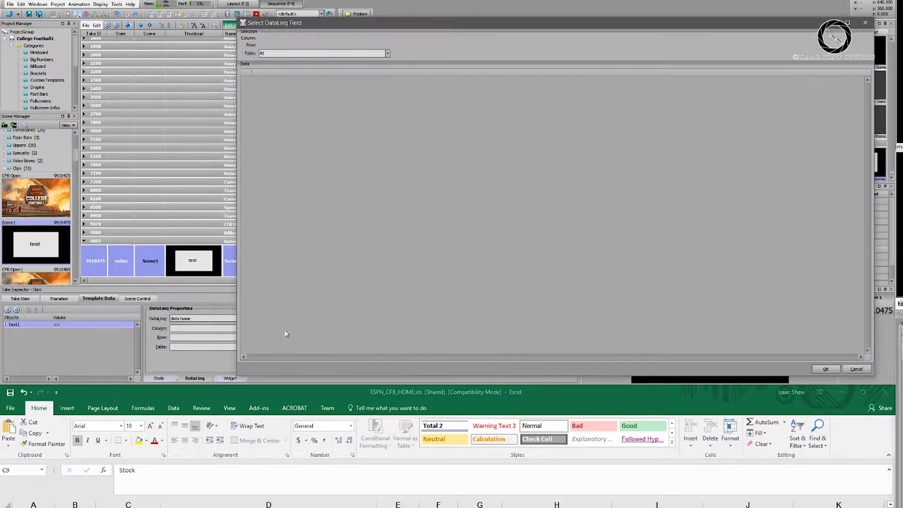
left_click(388, 54)
scroll(357, 79, "down", 5)
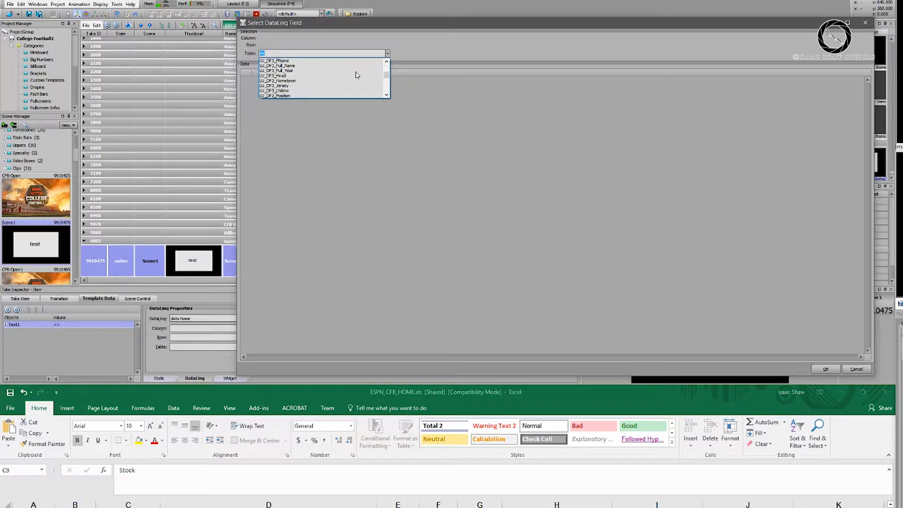
left_click(357, 74)
left_click(337, 101)
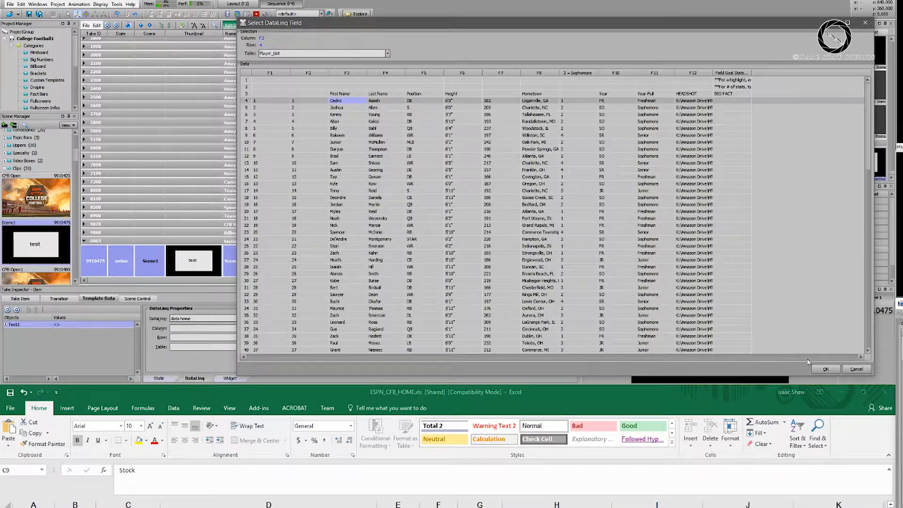
left_click(826, 369)
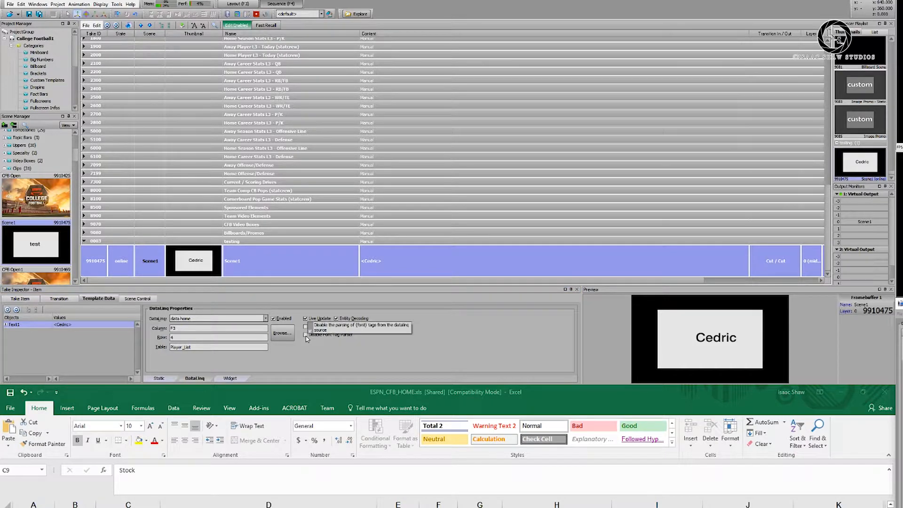
- Create 2 duplicates of the Scene1 take item in the testing group
right_click(111, 257)
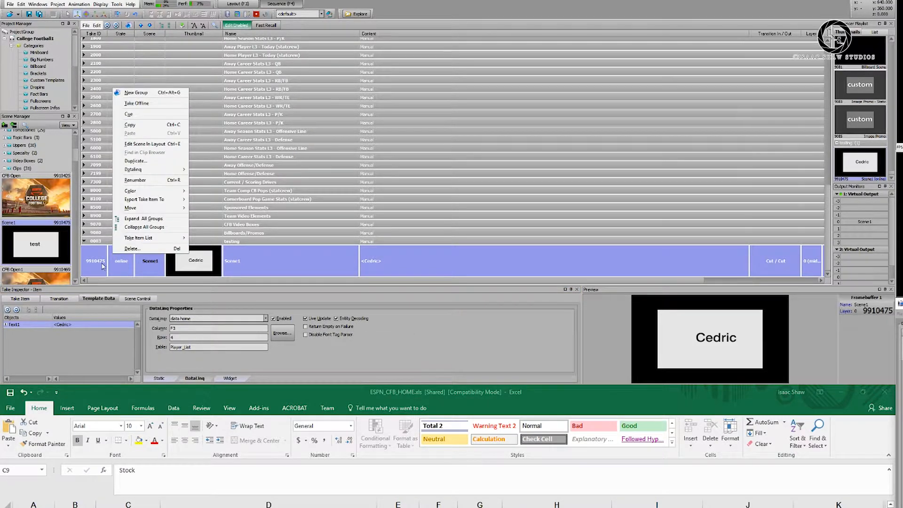
left_click(135, 161)
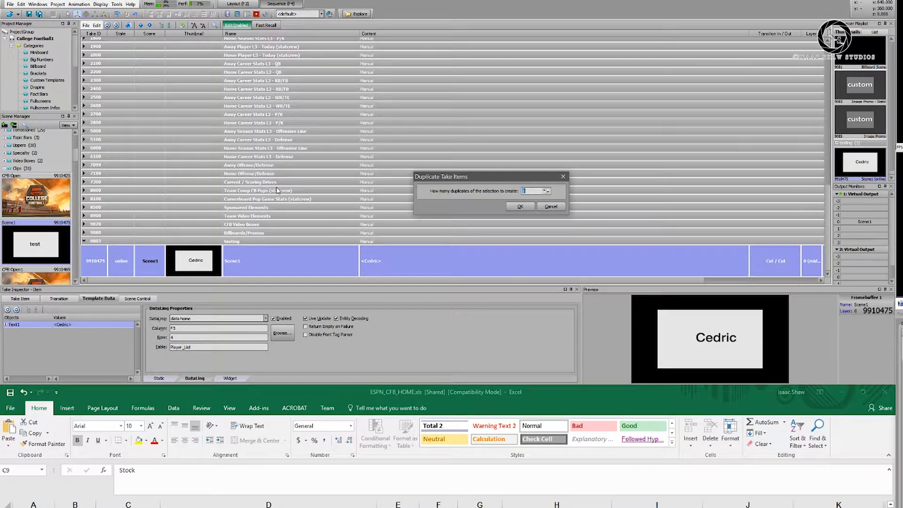
type("2")
key("Return")
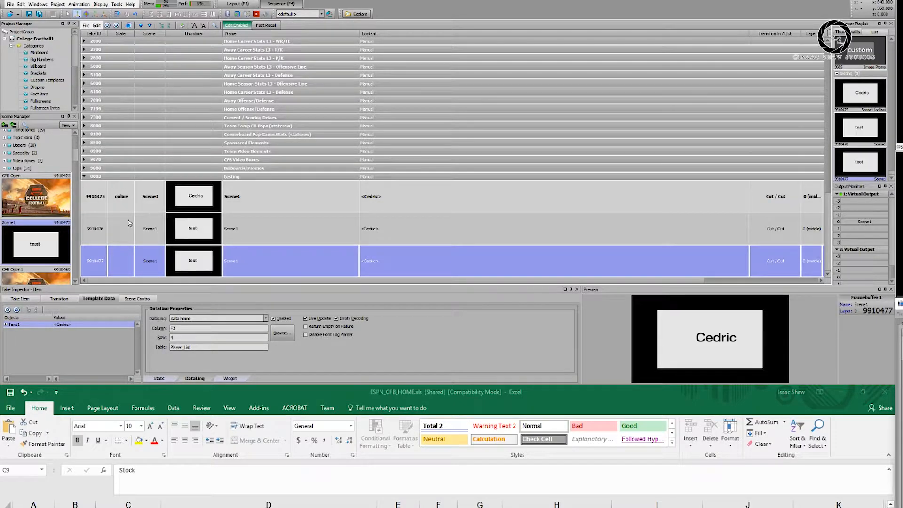
- Set the DataLinq row to 5 for take item 9910476 and to 6 for take item 9910477
double_click(172, 337)
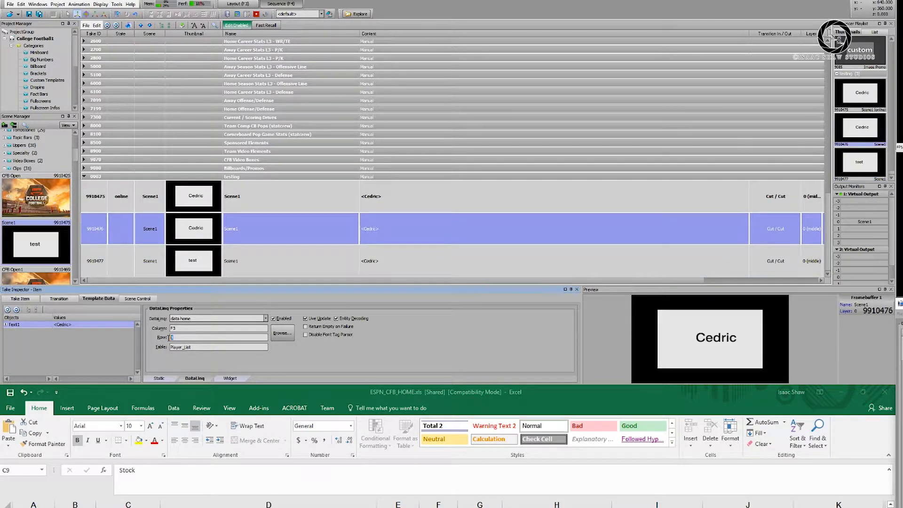
type("5")
left_click(134, 261)
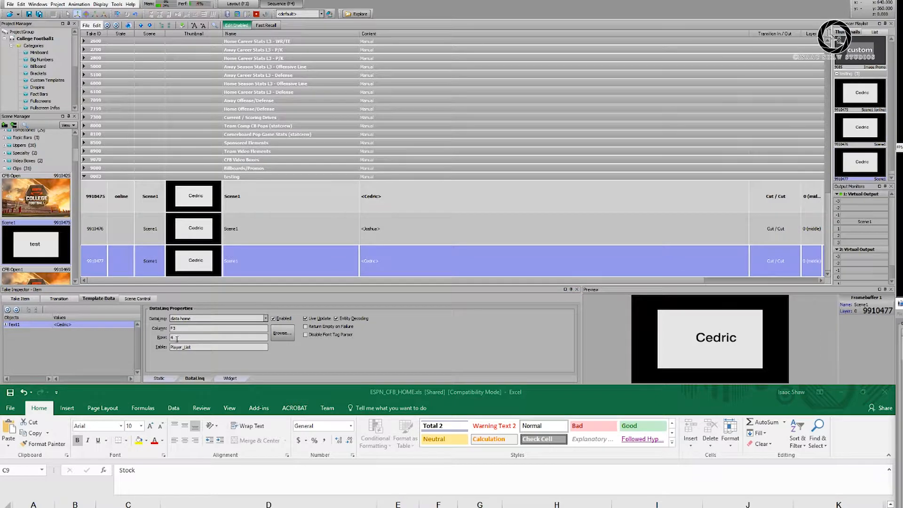
double_click(172, 337)
type("6")
- Put the three Scene1 take items 9910475 to 9910477 on air in turn, ending with 9910475
left_click(132, 226)
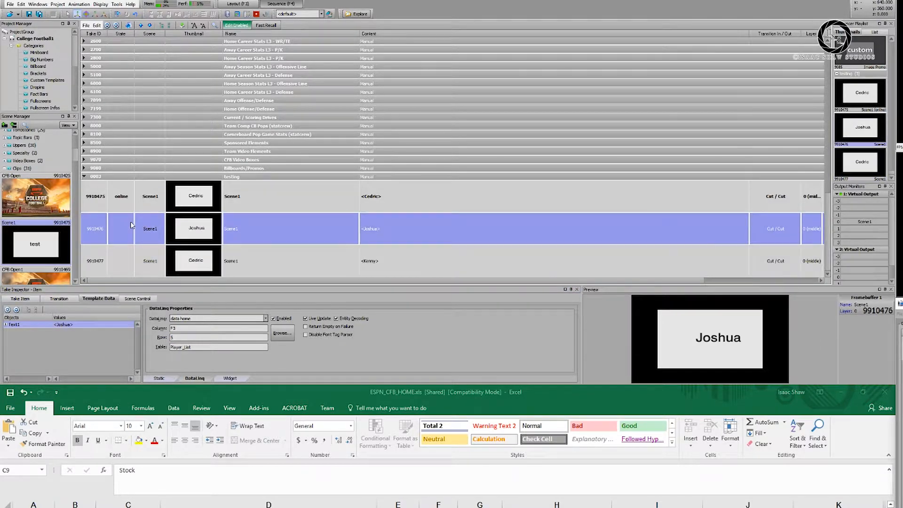
key("Down")
key("Return")
key("Up")
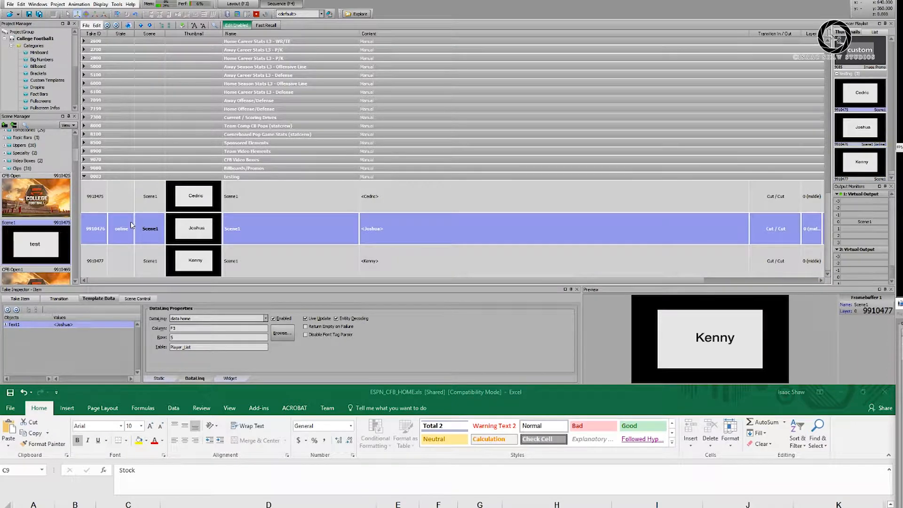
key("Up")
key("Return")
key("Down")
key("Return")
key("Up")
key("Return")
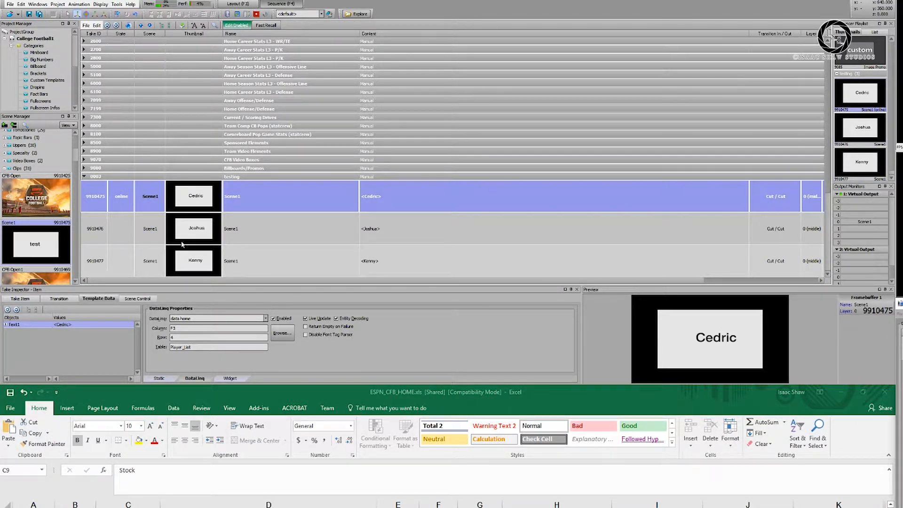
- Delete the duplicated take items 9910476 and 9910477 from the testing group
left_click(122, 271)
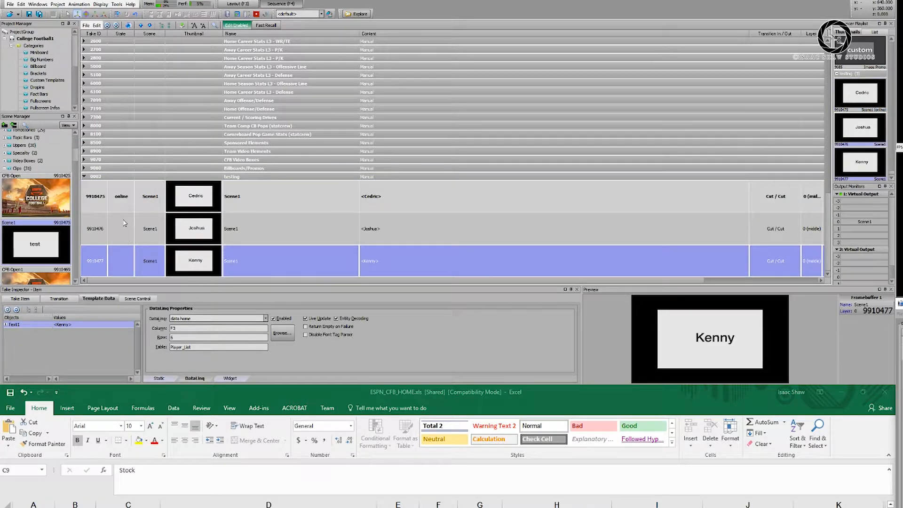
left_click(126, 224, "shift")
key("Delete")
key("Return")
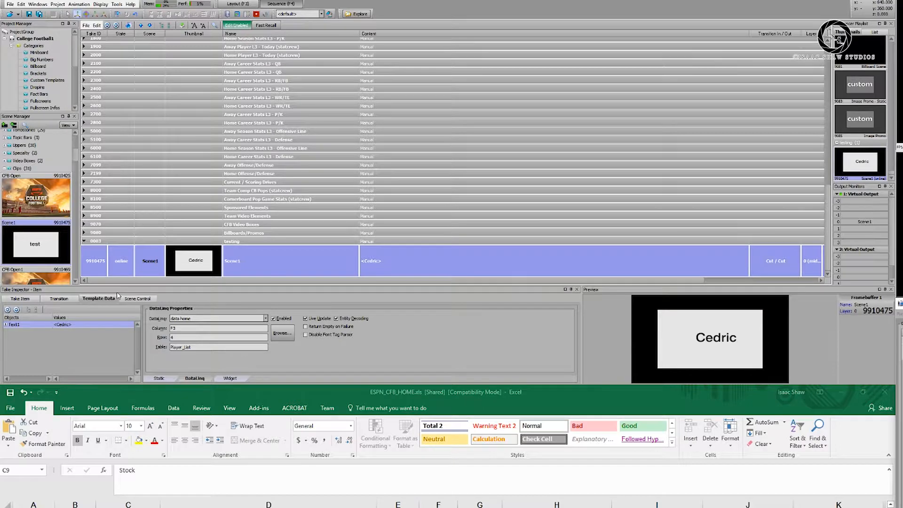
- Renumber the testing group to 9100 and its Scene1 take item to 9104
left_click(95, 241)
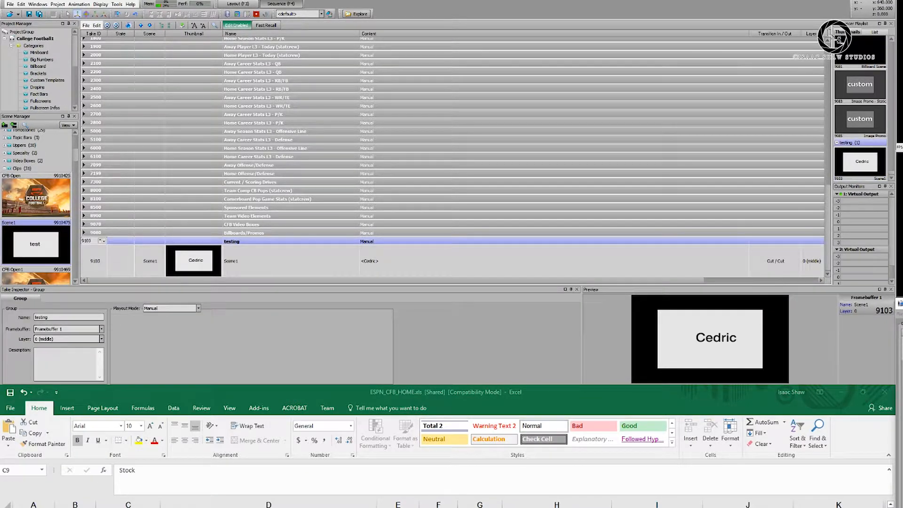
left_click(99, 263)
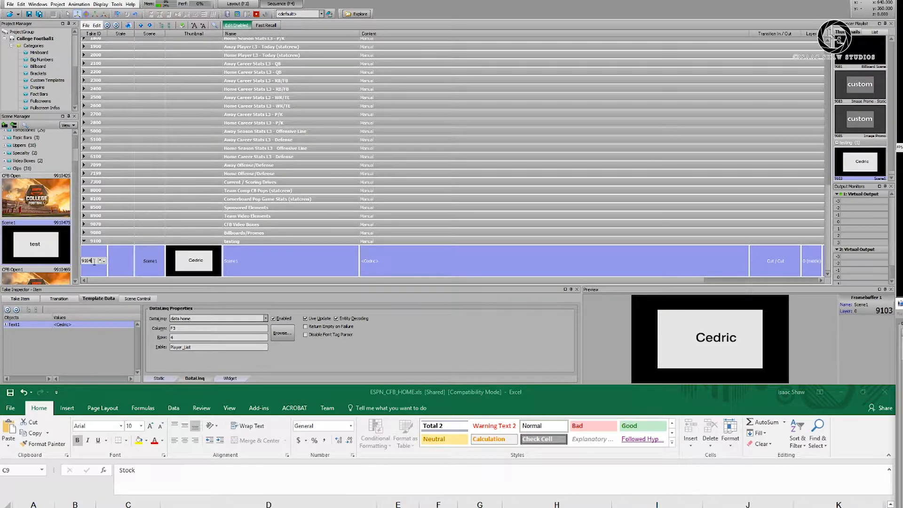
key("Return")
double_click(90, 257)
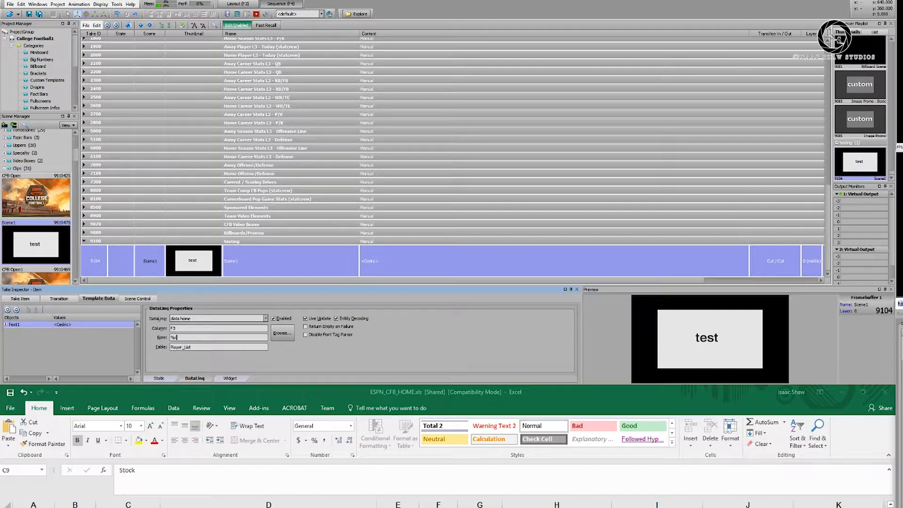
- Set the DataLinq row of take item 9104 to %relid% and put the take item on air
type("%")
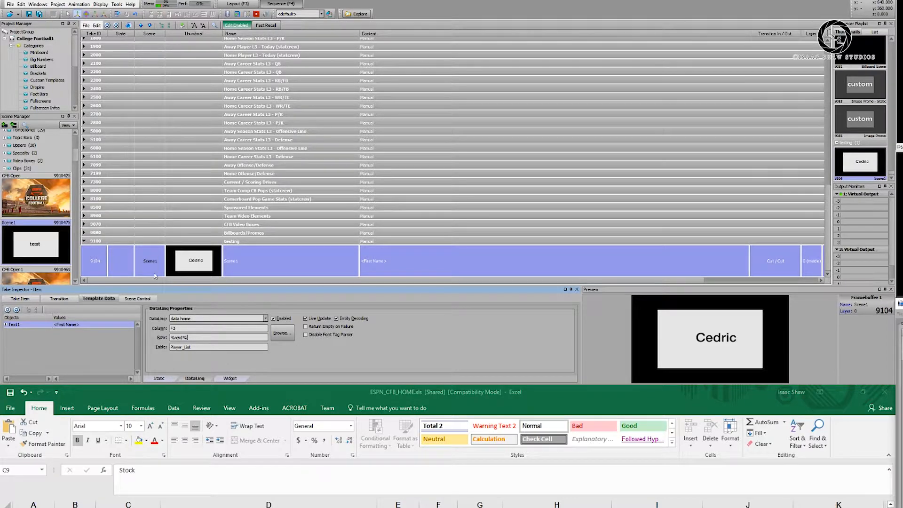
left_click(112, 258)
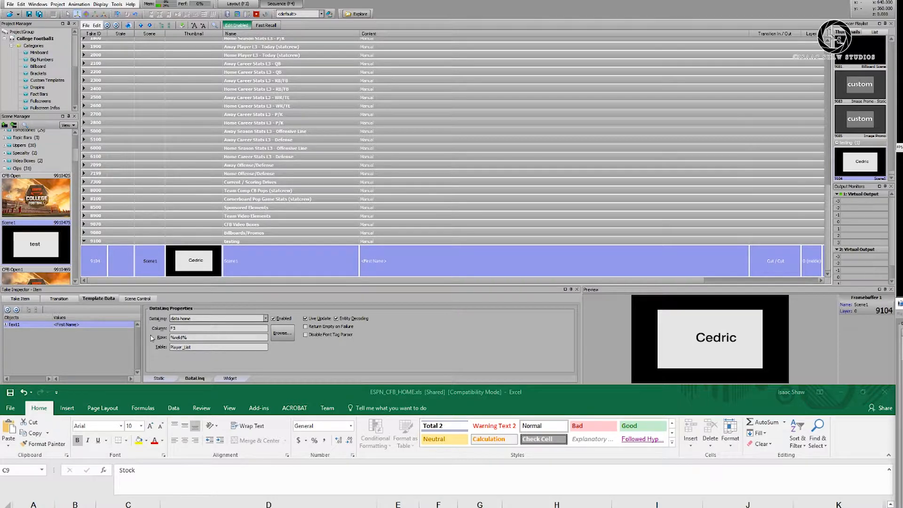
key("Return")
left_click(128, 507)
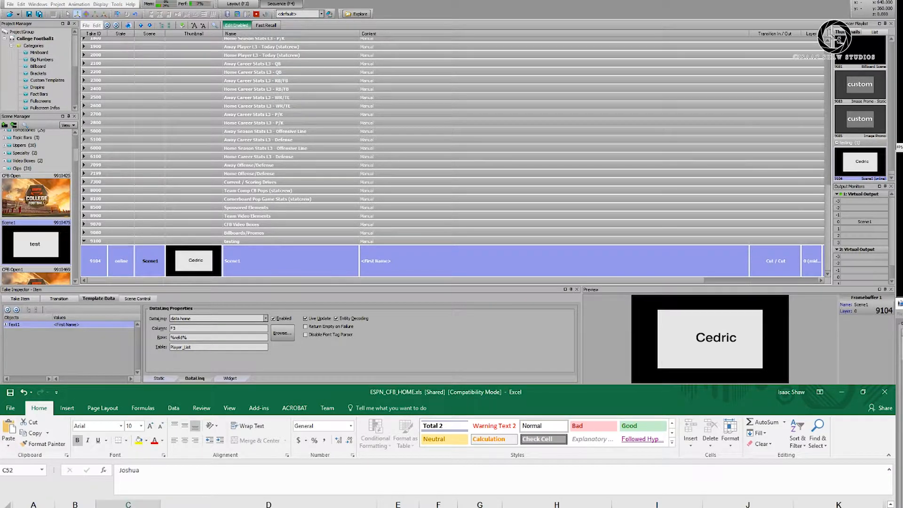
- Duplicate take item 9104 once, and put the original and take item 9105 on air in turn
right_click(117, 256)
left_click(141, 166)
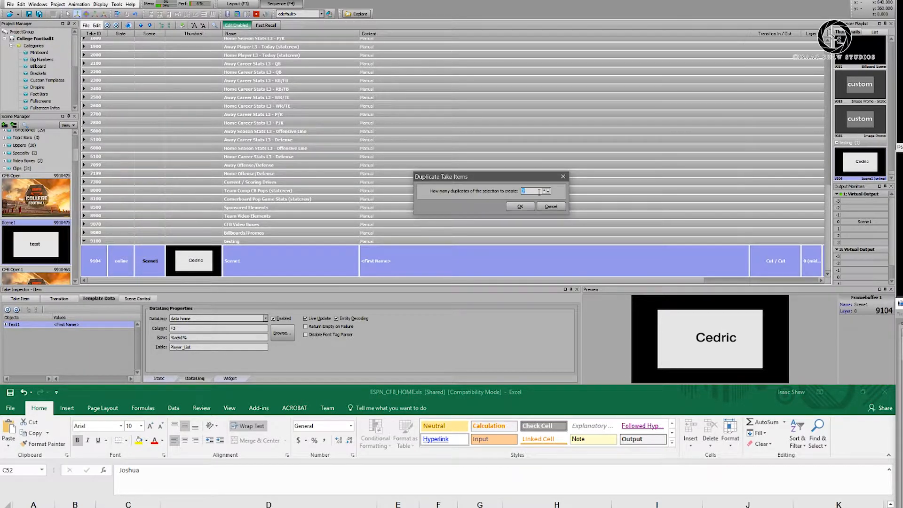
type("1")
left_click(529, 207)
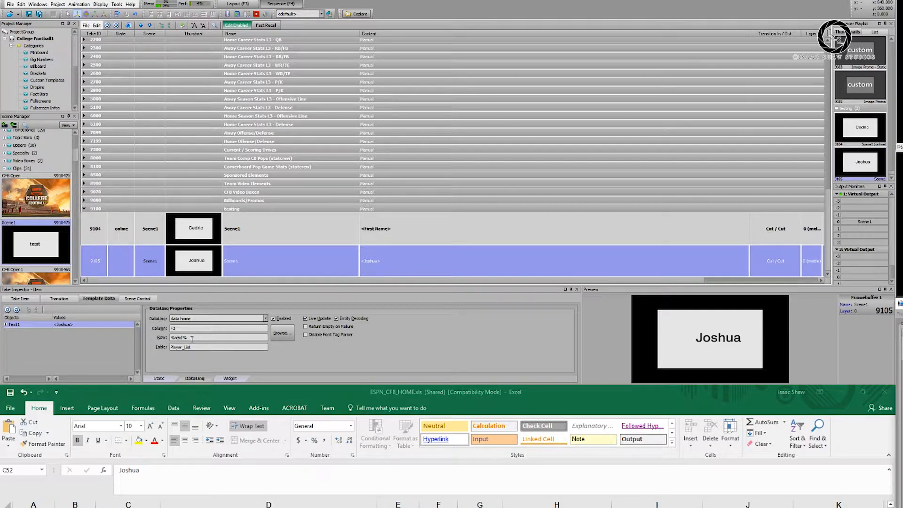
left_click(121, 232)
left_click(118, 262)
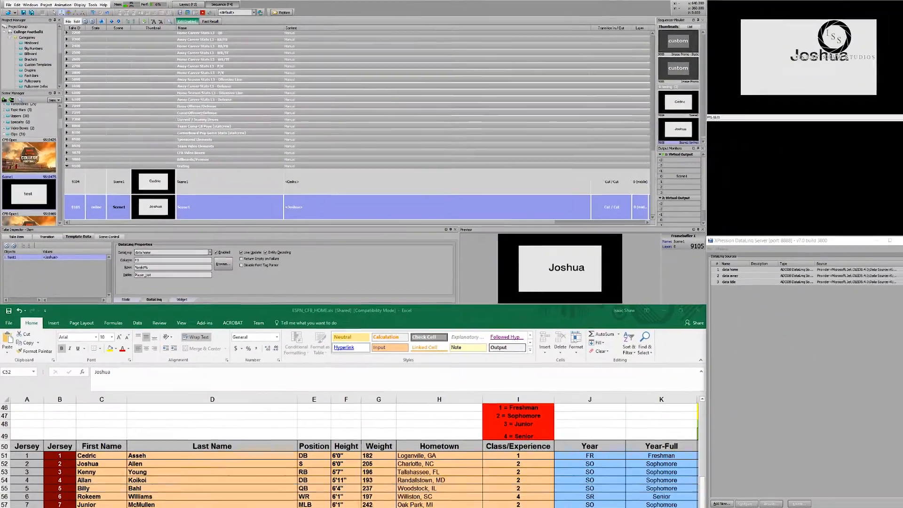
- Create 95 duplicates of take item 9105 and put the last one, 9200, on air
scroll(263, 452, "down", 20)
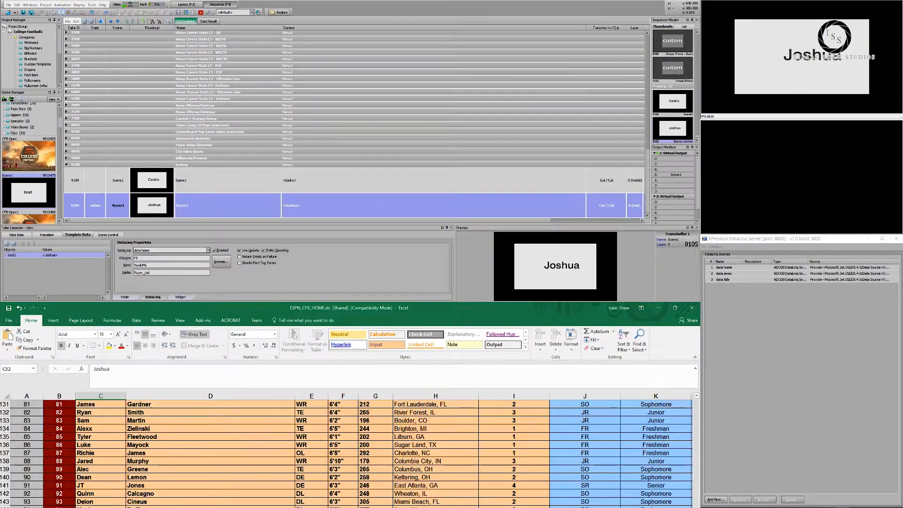
right_click(86, 206)
left_click(116, 133)
type("95")
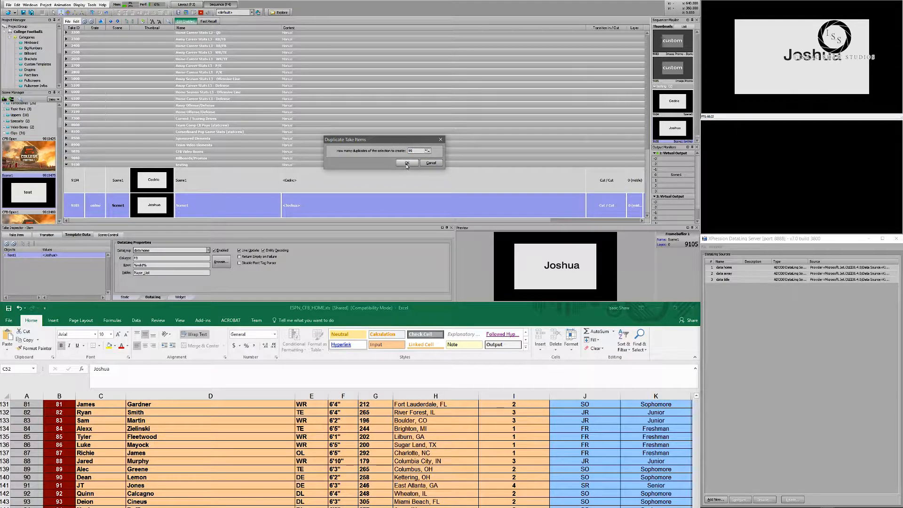
left_click(406, 162)
left_click(96, 205)
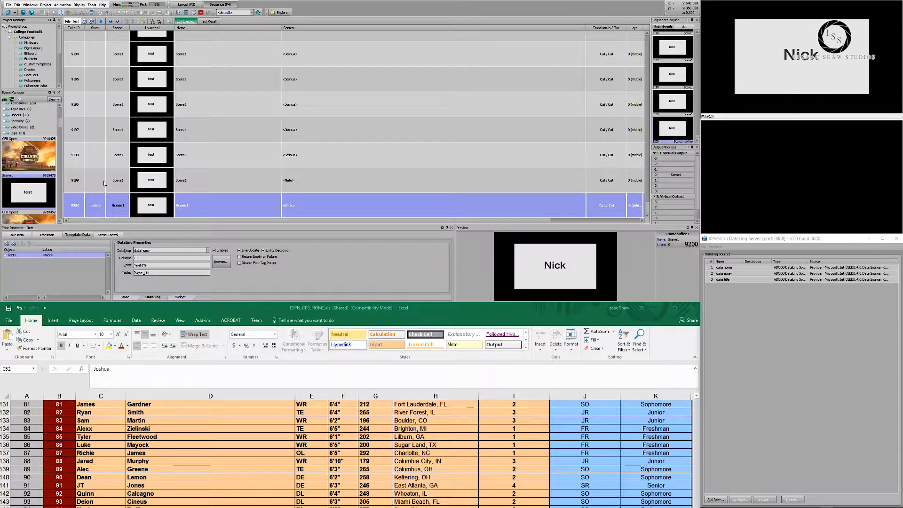
- Preview take item 9198, and delete the duplicated take items 9106 to 9200
left_click(124, 157)
scroll(124, 157, "up", 14)
scroll(123, 157, "up", 10)
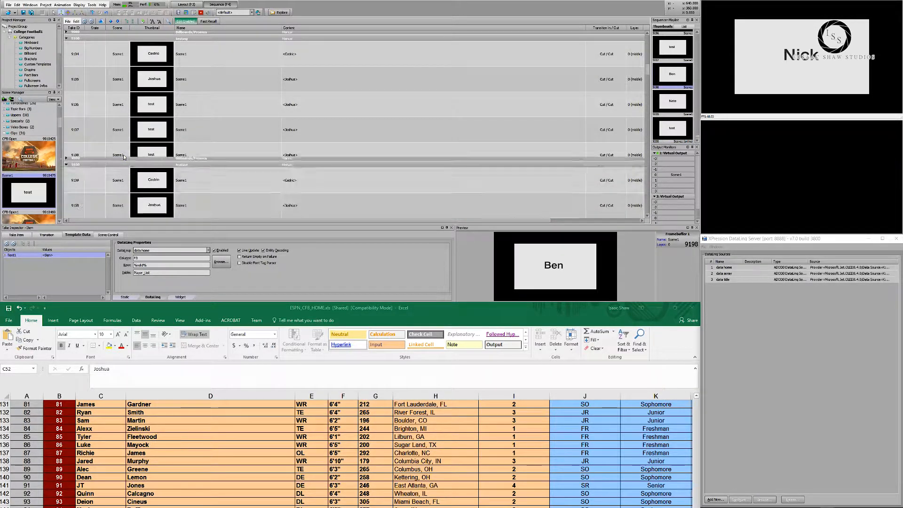
scroll(125, 120, "up", 2)
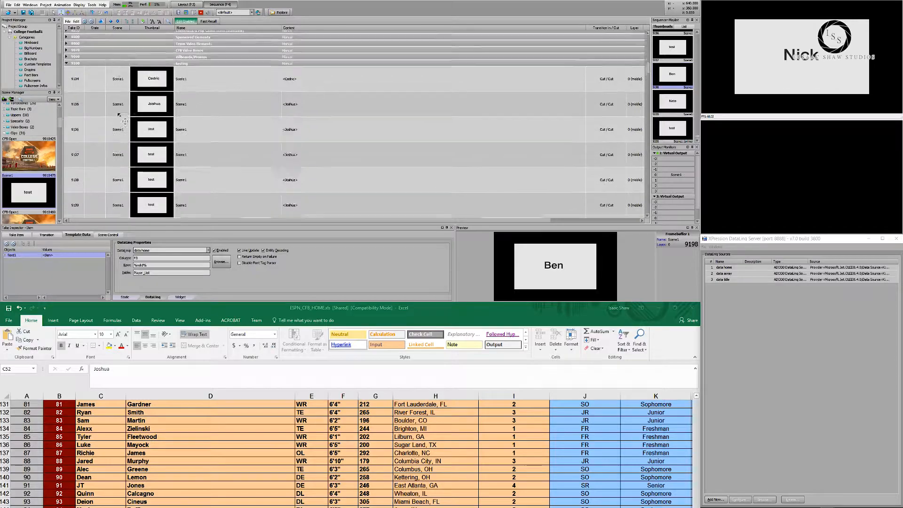
left_click(115, 137)
left_click(94, 204, "shift")
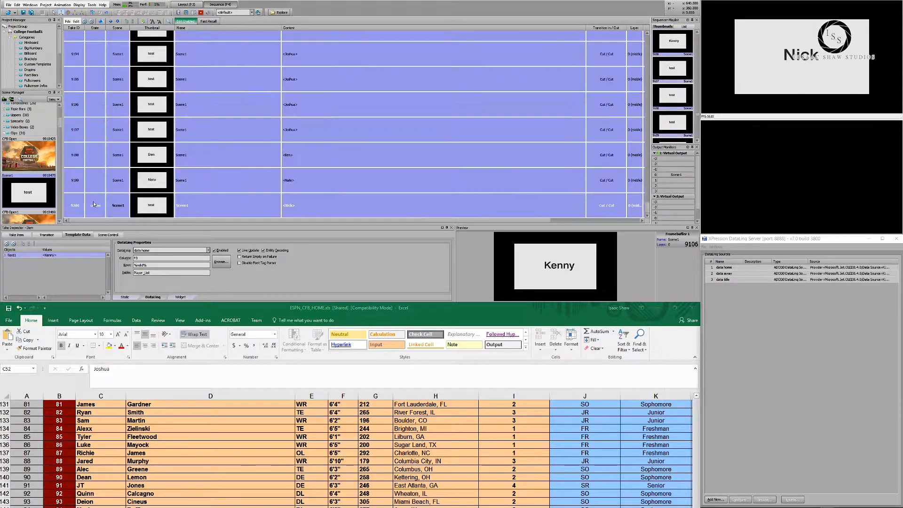
key("Return")
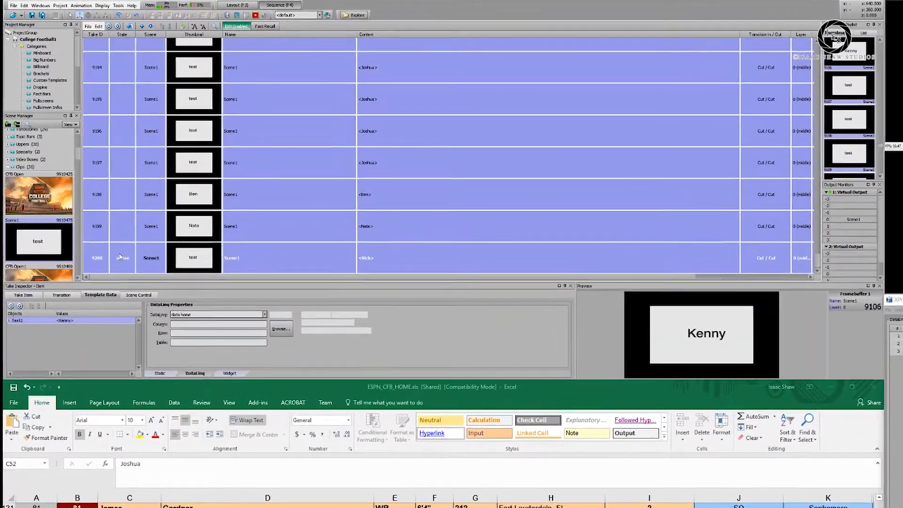
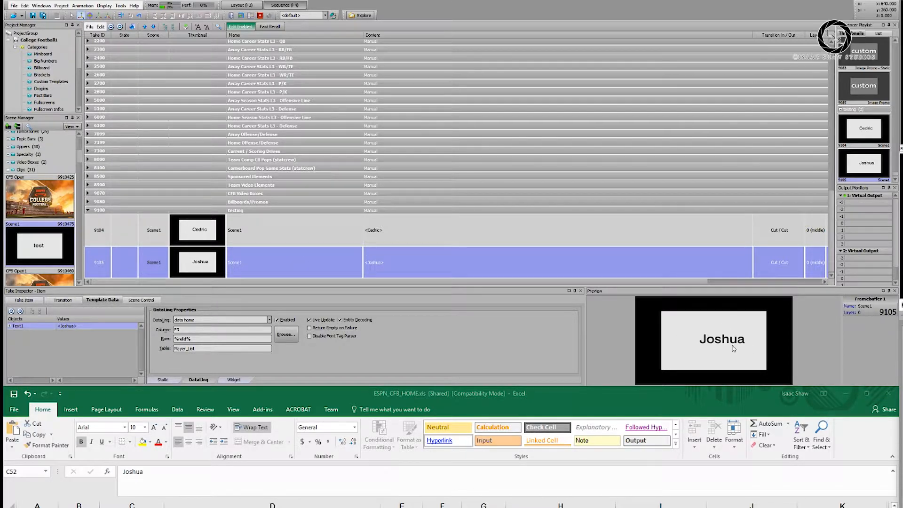
- Add a text object reading "subline" to Scene1, place it below the test heading and name it subline
right_click(120, 264)
left_click(152, 154)
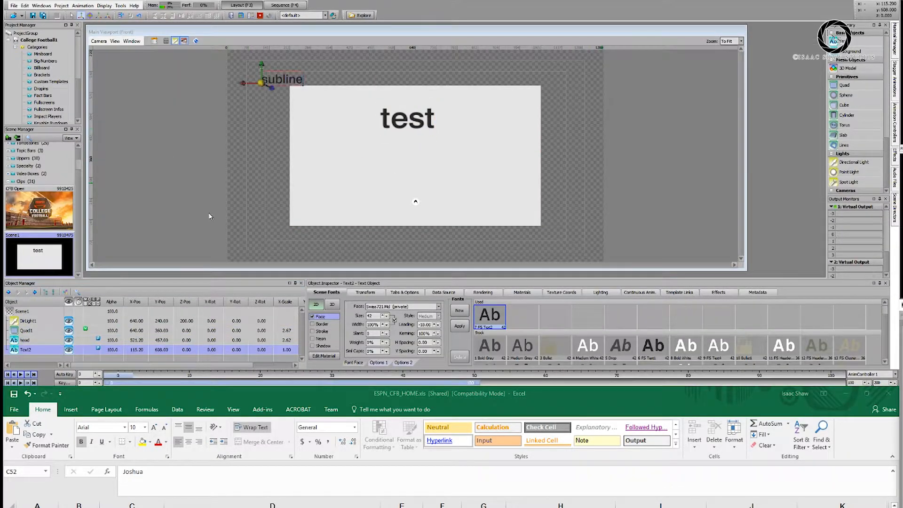
left_click_drag(282, 79, 407, 145)
double_click(26, 349)
type("subline")
key("Return")
left_click_drag(842, 42, 415, 177)
key("Delete")
- Move the test heading to the quad's horizontal centre just above the subline, at about X 554, Y 385
left_click_drag(400, 117, 408, 130)
left_click(347, 195)
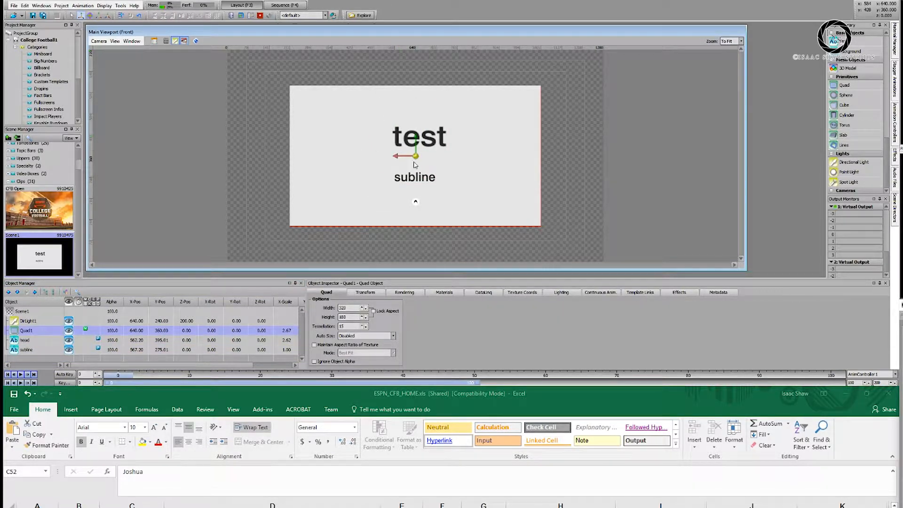
left_click_drag(419, 135, 416, 138)
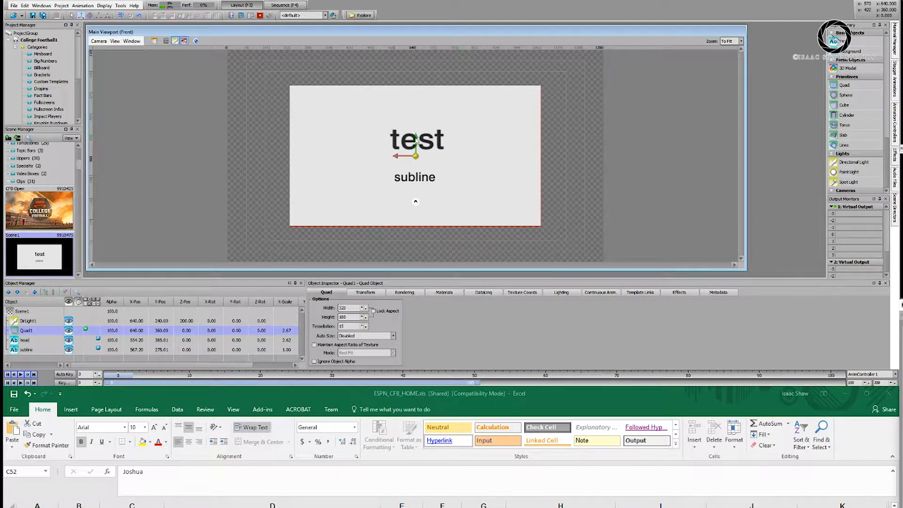
- Link the subline of take item 9104 to column F4, row 4 of the Player_List table, and set the head's row to 4
left_click(289, 7)
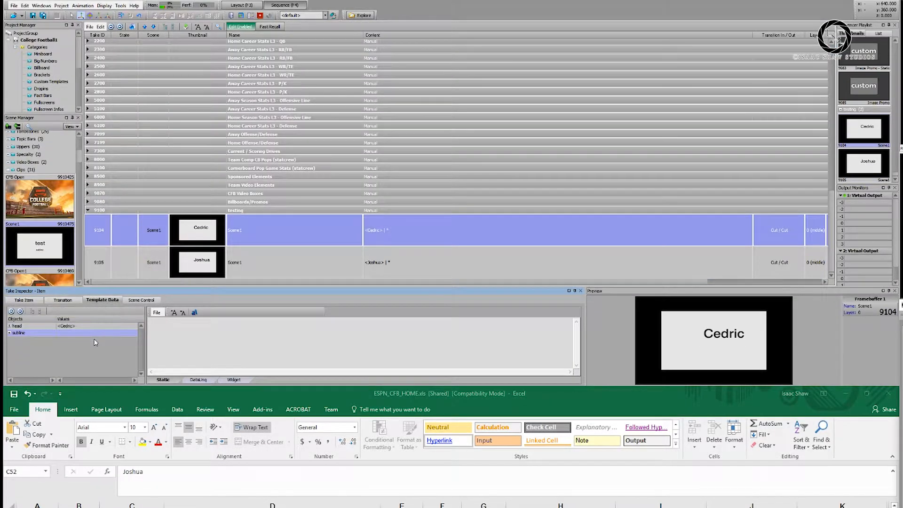
left_click(198, 379)
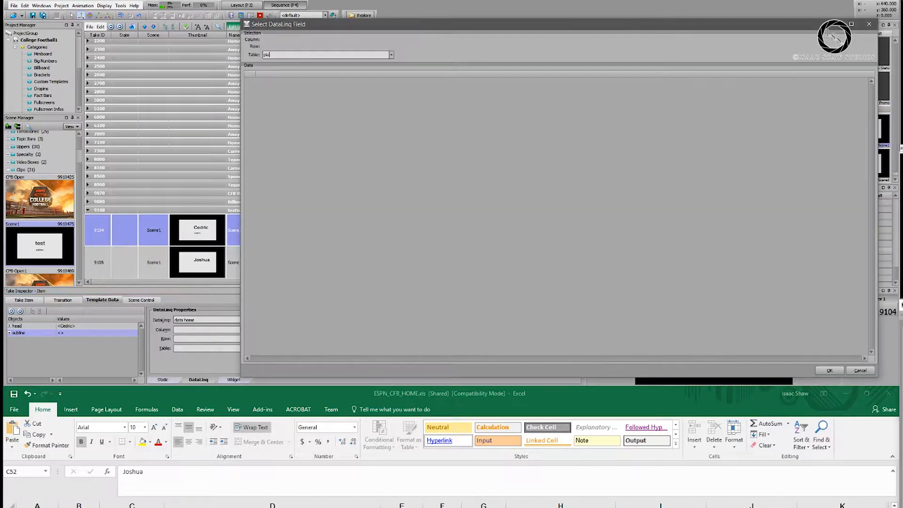
left_click(391, 55)
scroll(332, 88, "down", 10)
left_click(332, 87)
left_click(384, 102)
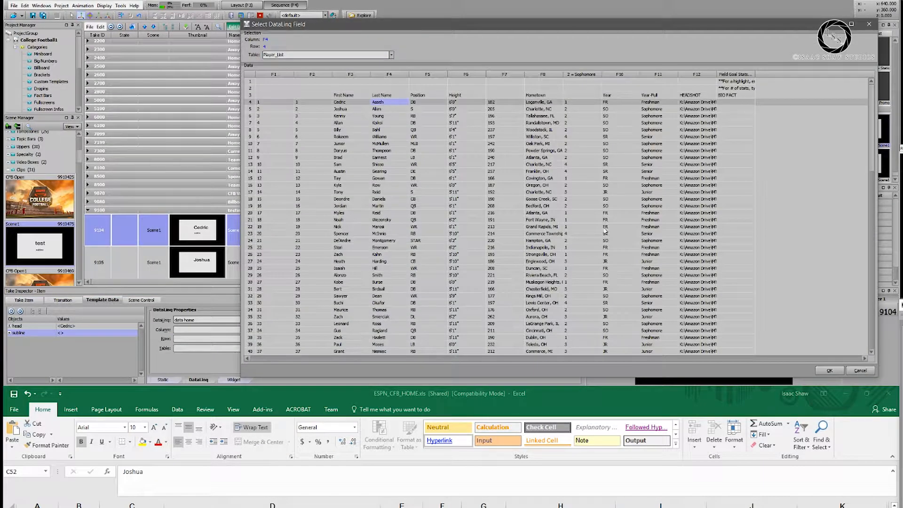
left_click(829, 370)
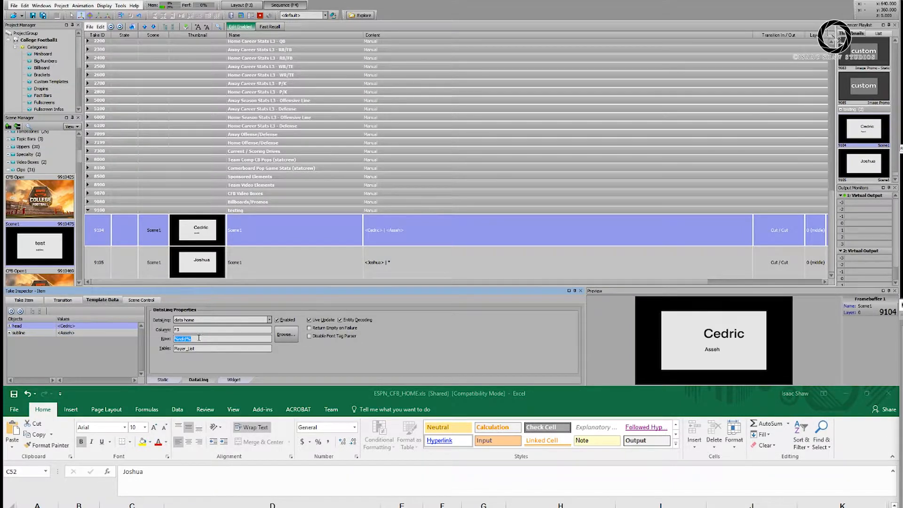
type("4")
left_click(92, 332)
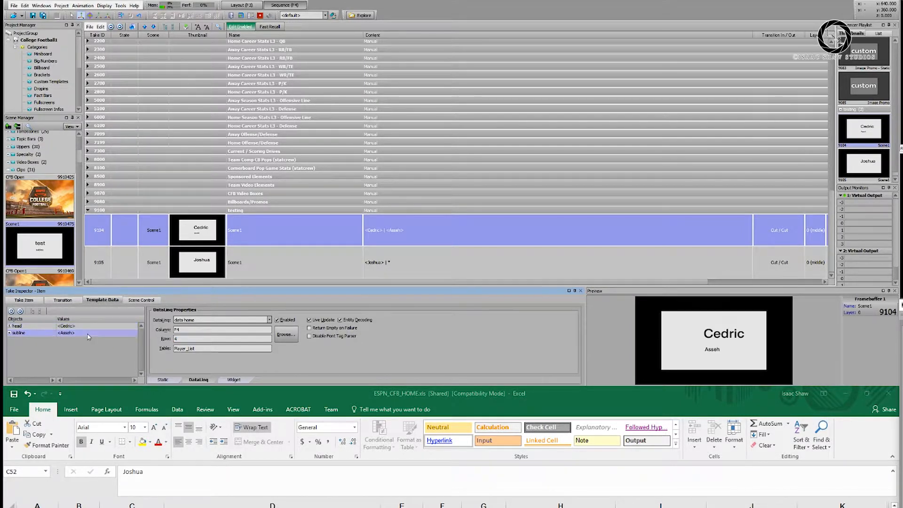
- Compare the DataLinq column and row settings of the head and subline objects in take item 9104
left_click(89, 326)
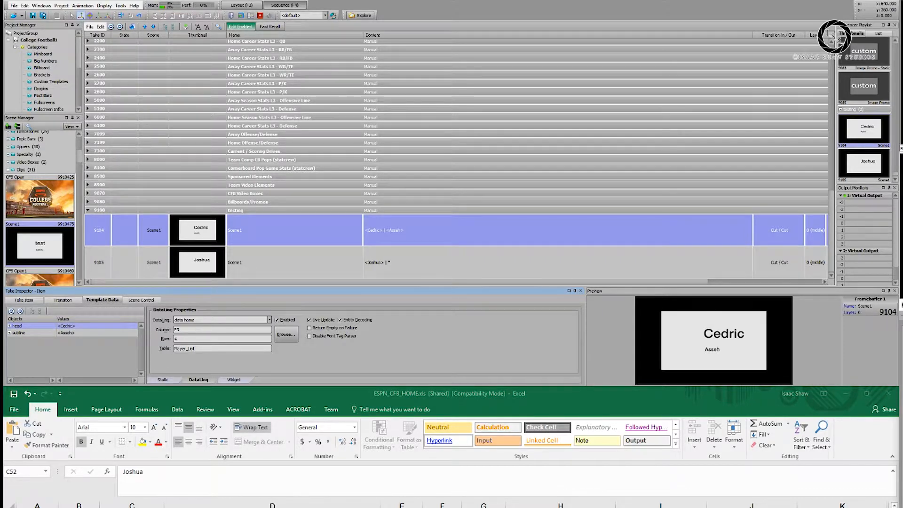
left_click(86, 337)
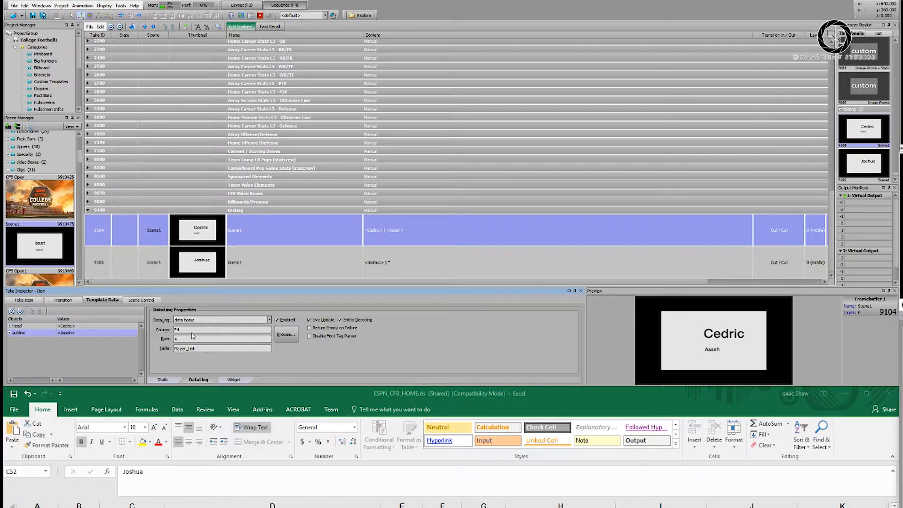
left_click(102, 326)
left_click(100, 332)
left_click(99, 328)
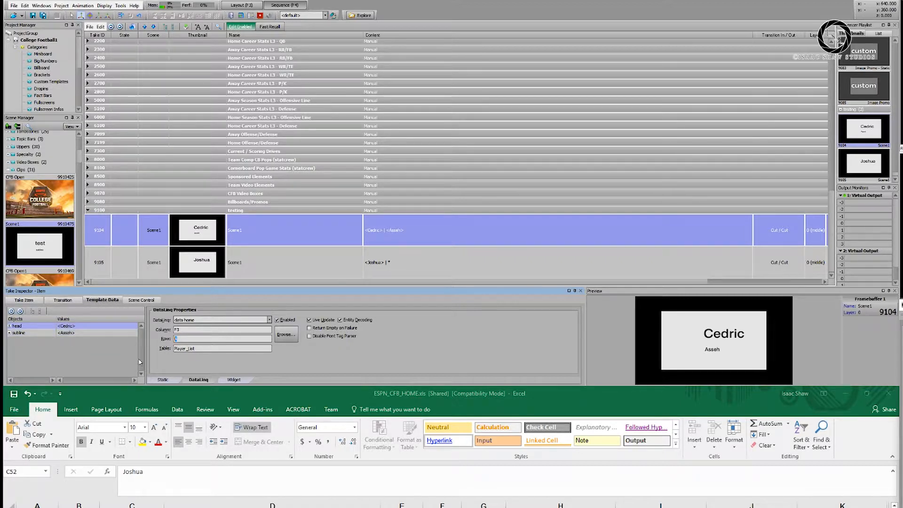
left_click(79, 333)
left_click(84, 326)
left_click(84, 333)
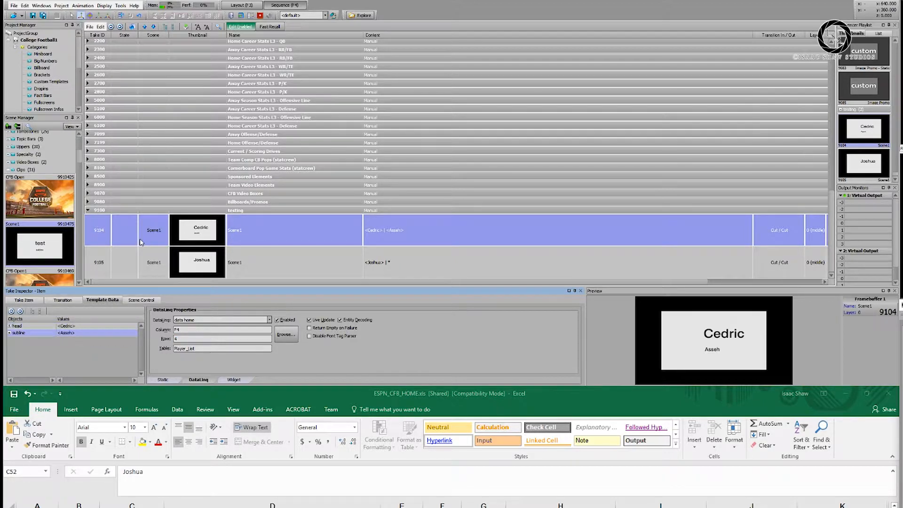
- Set the DataLinq row to 55 for both the head and subline of take item 9104
left_click(91, 326)
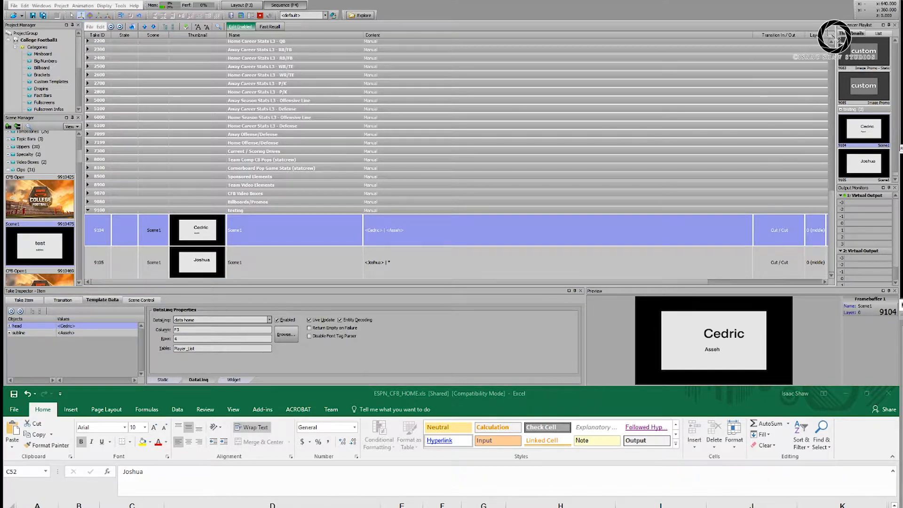
double_click(175, 339)
type("55")
left_click(88, 331)
type("5")
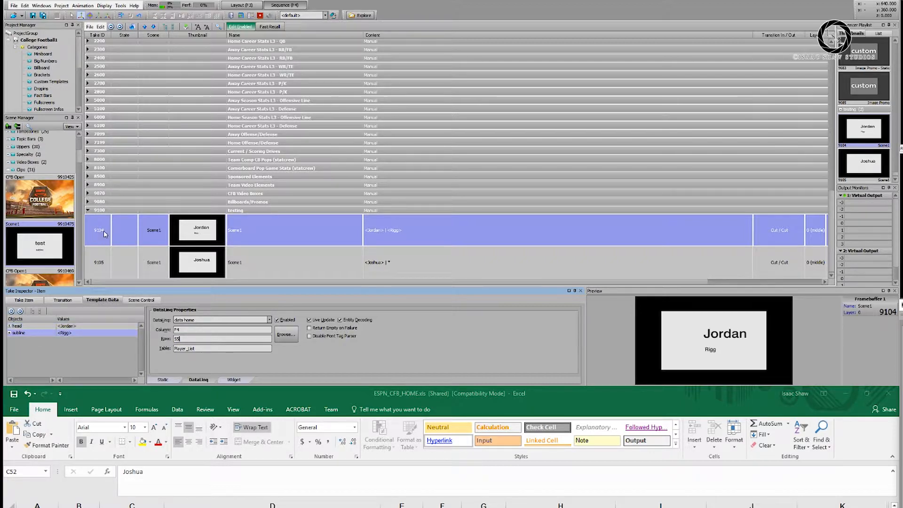
left_click(84, 326)
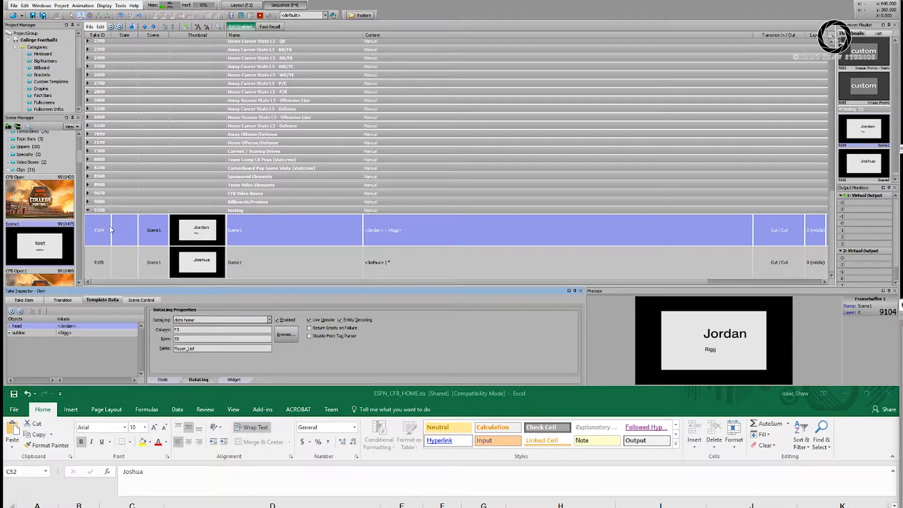
- Open Scene1 for layout editing and add a String DataLinq key named jersey to the scene
right_click(129, 226)
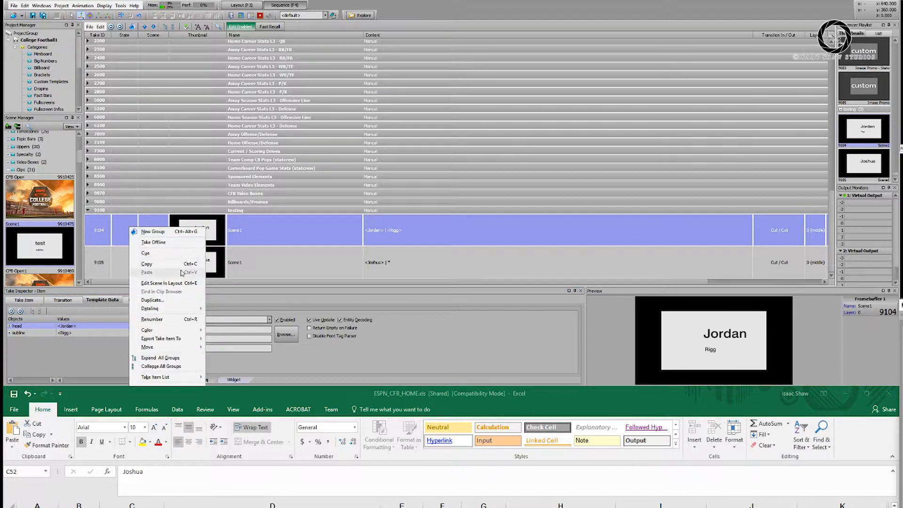
left_click(190, 284)
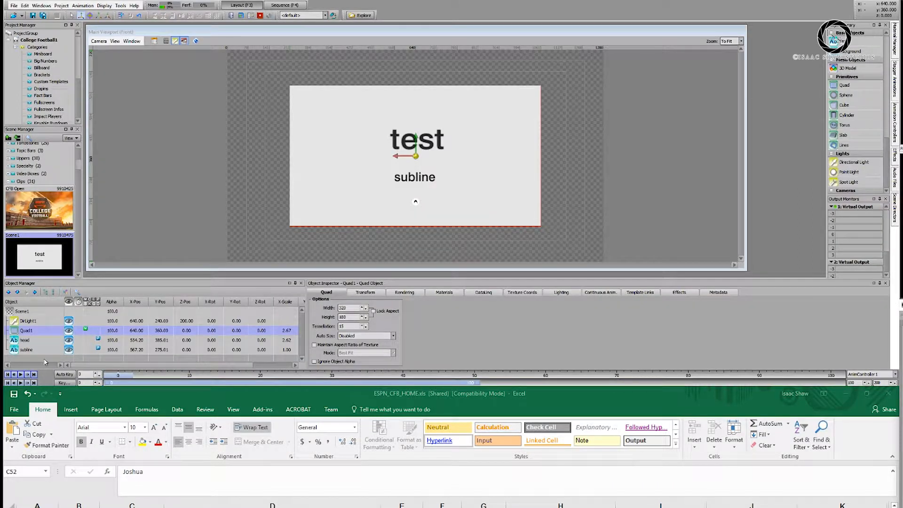
left_click(36, 315)
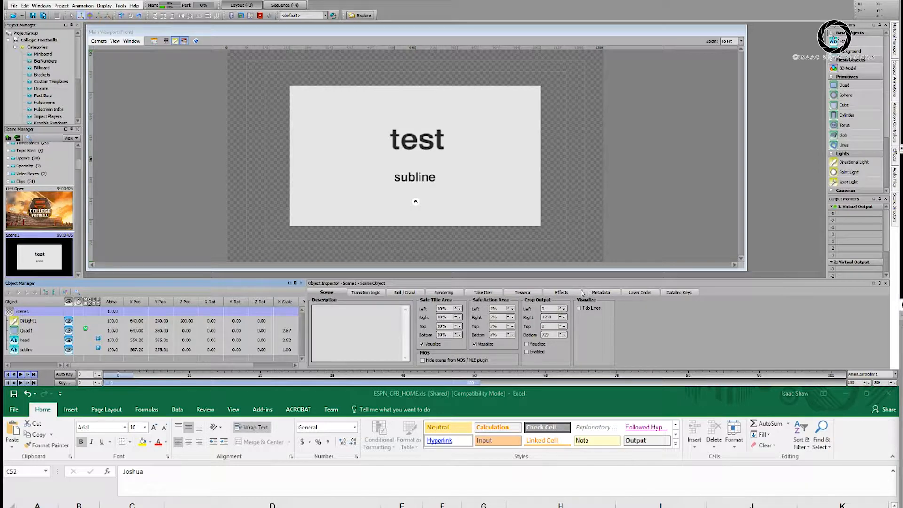
left_click(680, 293)
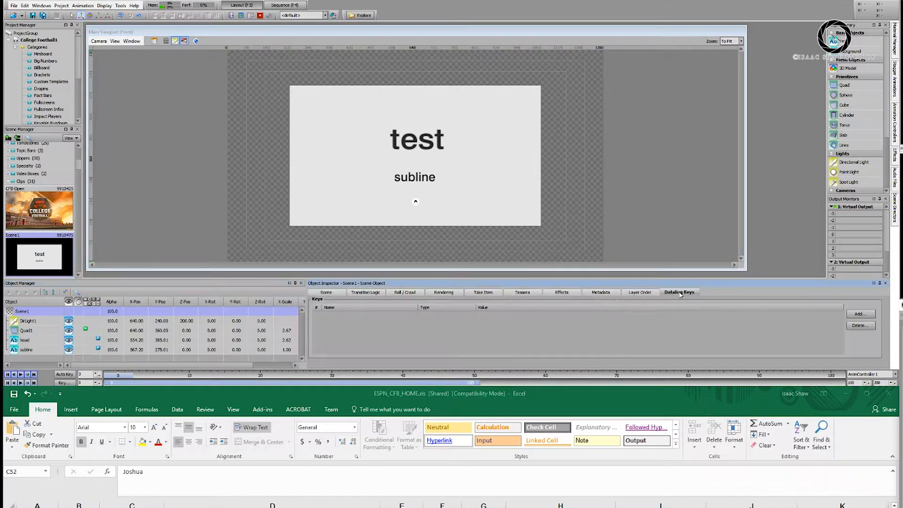
left_click(860, 314)
left_click(337, 316)
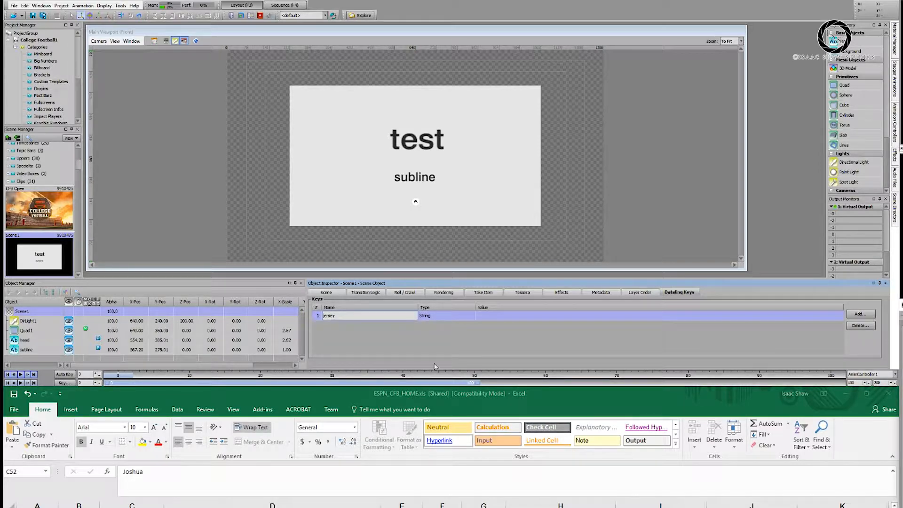
left_click(437, 320)
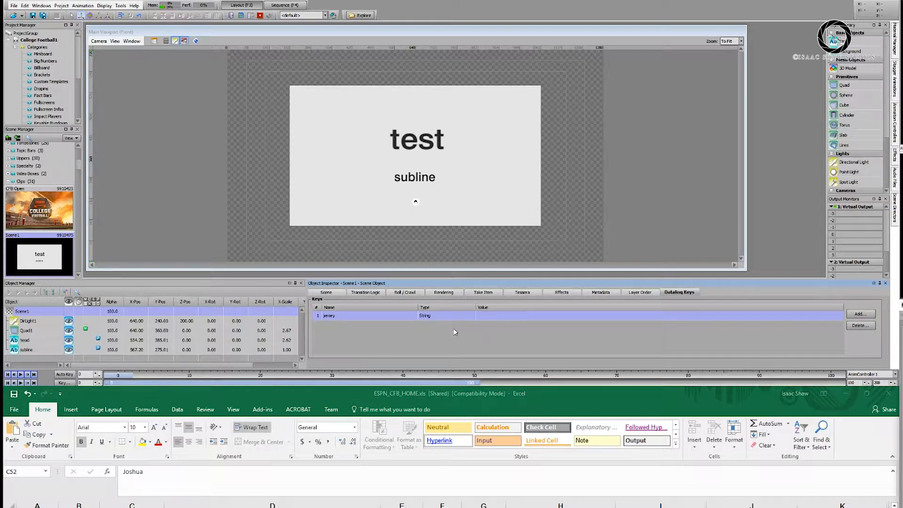
- Return to the sequence view and delete take items 9104 and 9105 from the testing group
left_click(286, 9)
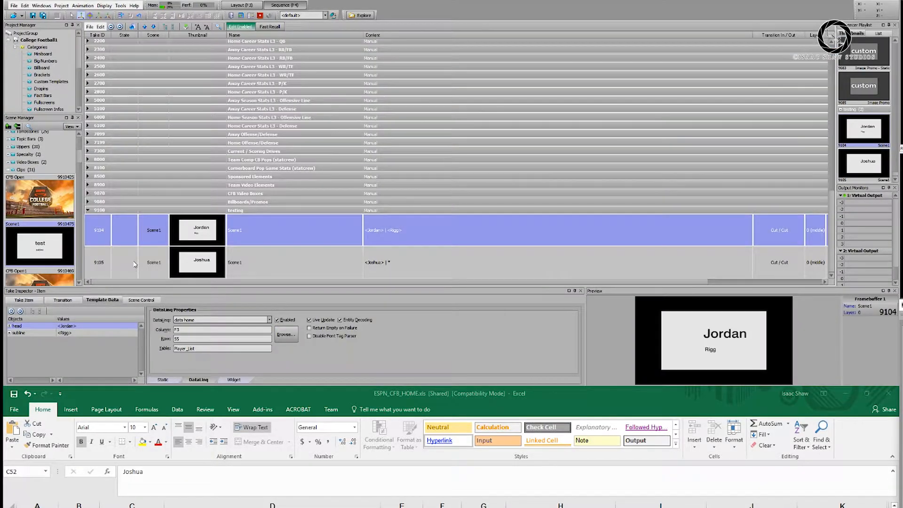
left_click(134, 265, "shift")
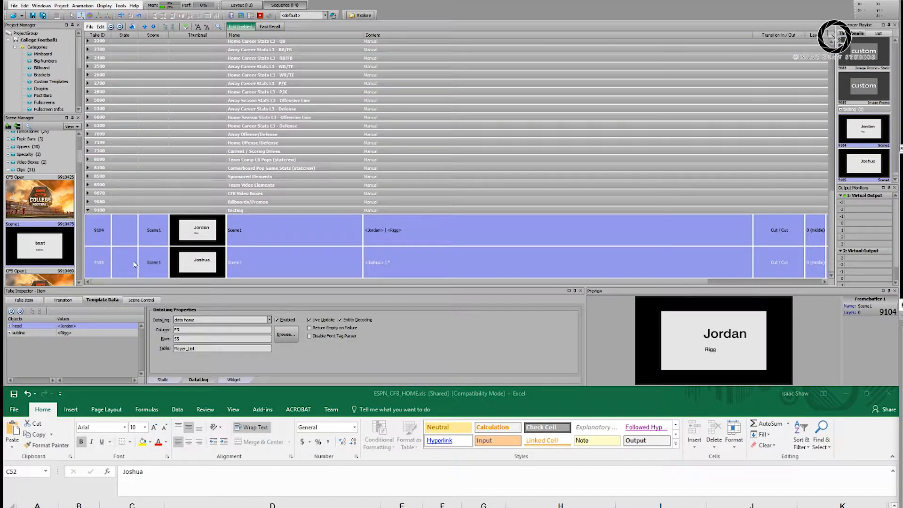
key("Delete")
key("Return")
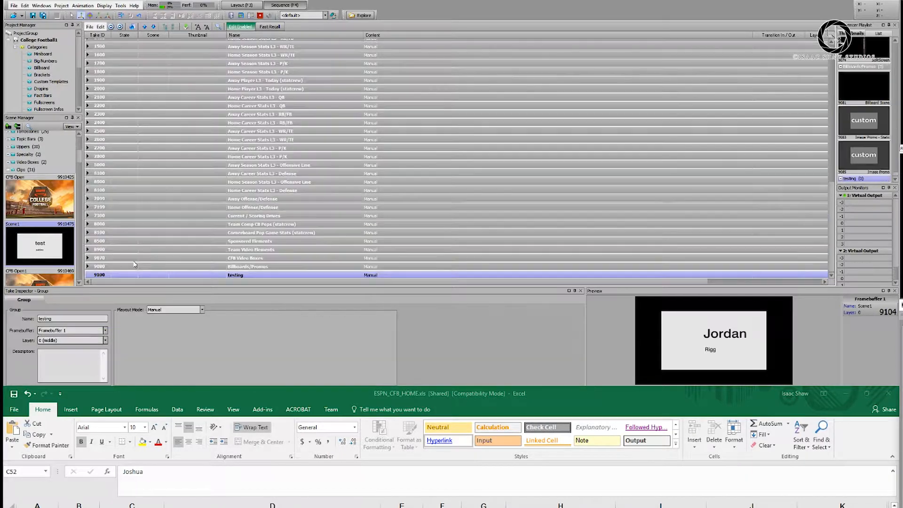
- Add Scene1 to the testing group as take item 9104 and set its jersey key to 55
left_click_drag(63, 254, 129, 277)
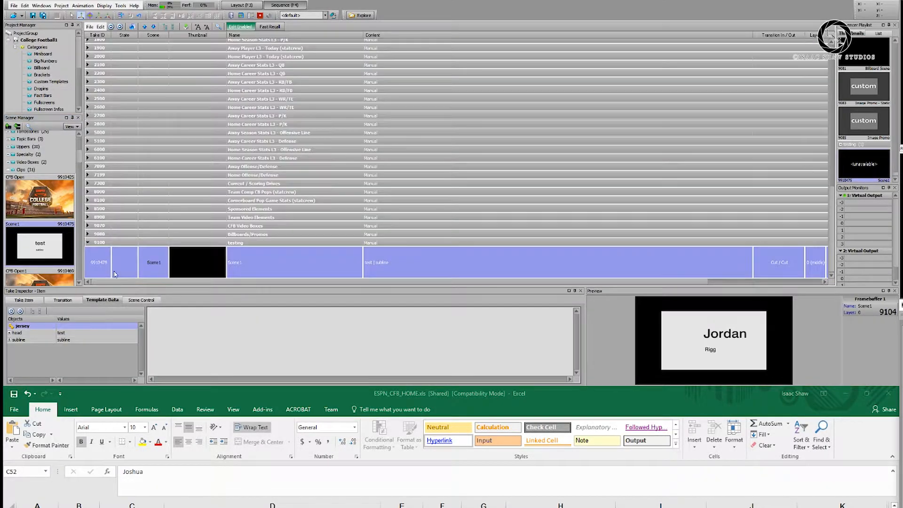
double_click(102, 262)
type("9104")
key("Return")
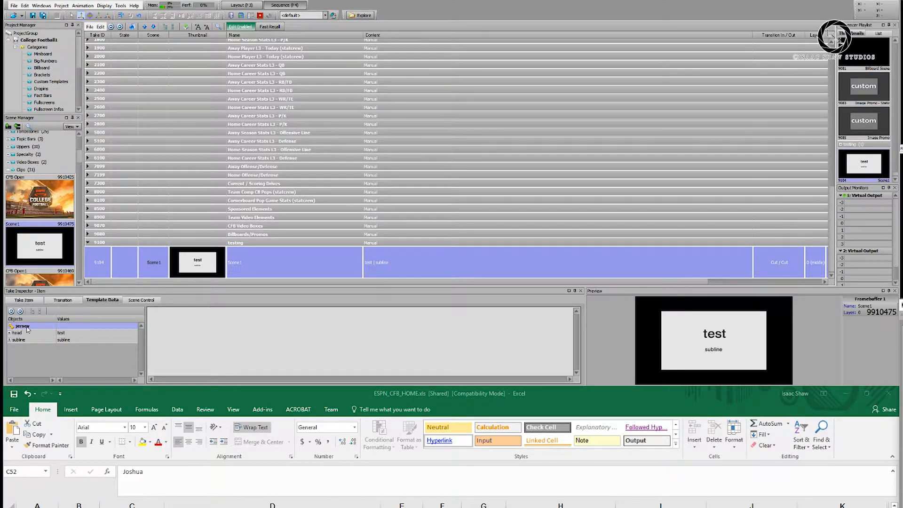
left_click(78, 329)
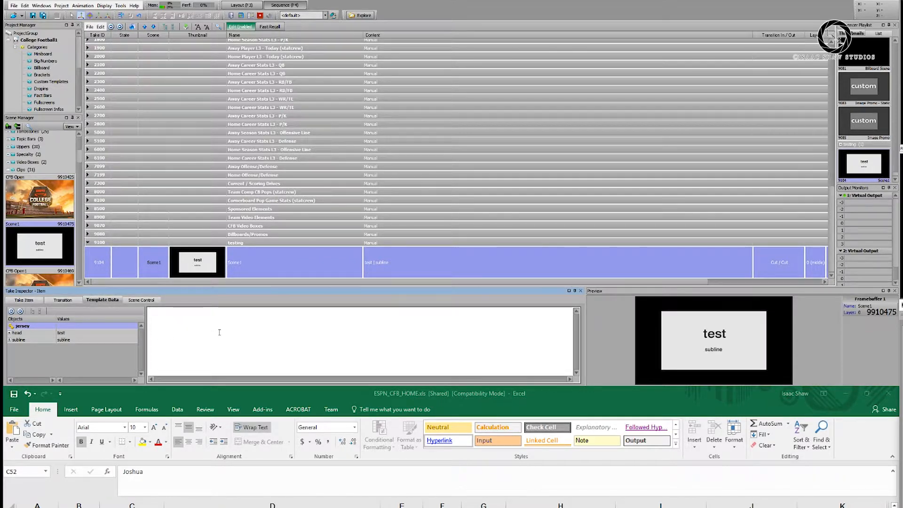
type("55")
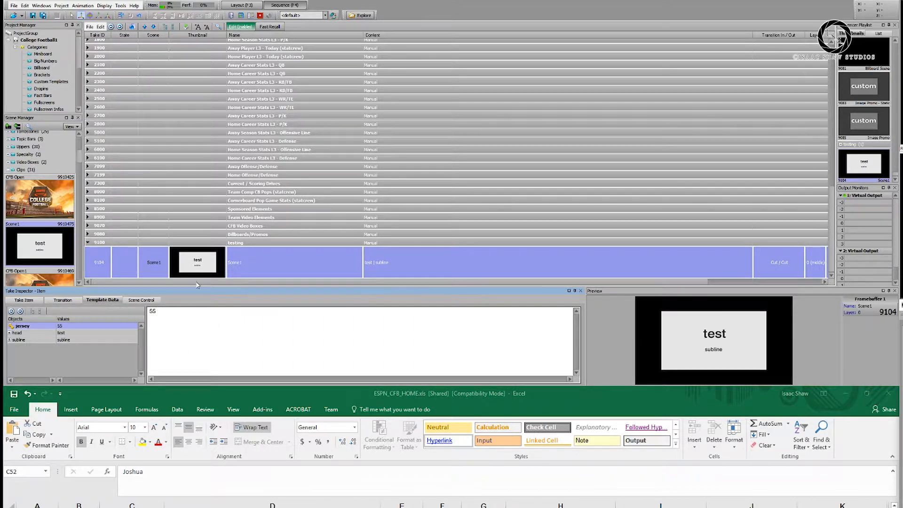
- Link the head of take item 9104 to column F3, row 4 of the Player_List table in the data home DataLinq
left_click(68, 333)
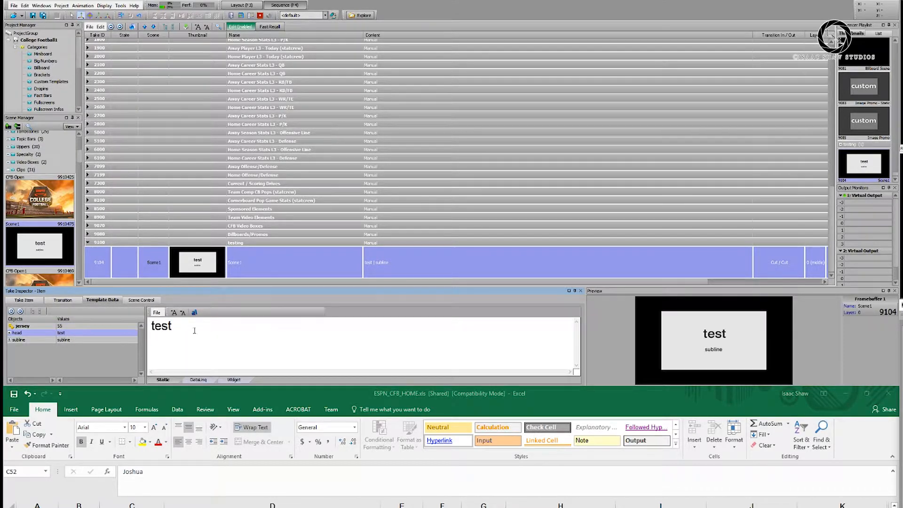
left_click(198, 379)
left_click(221, 319)
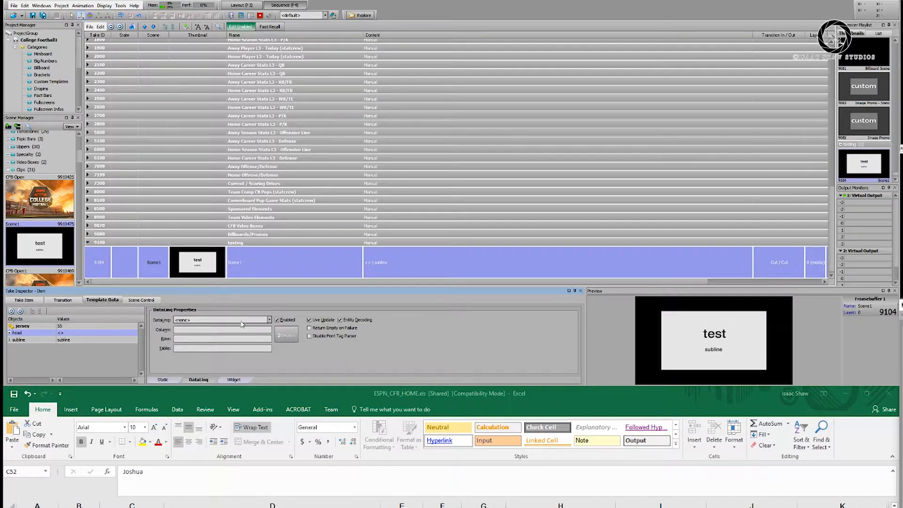
left_click(219, 337)
left_click(286, 334)
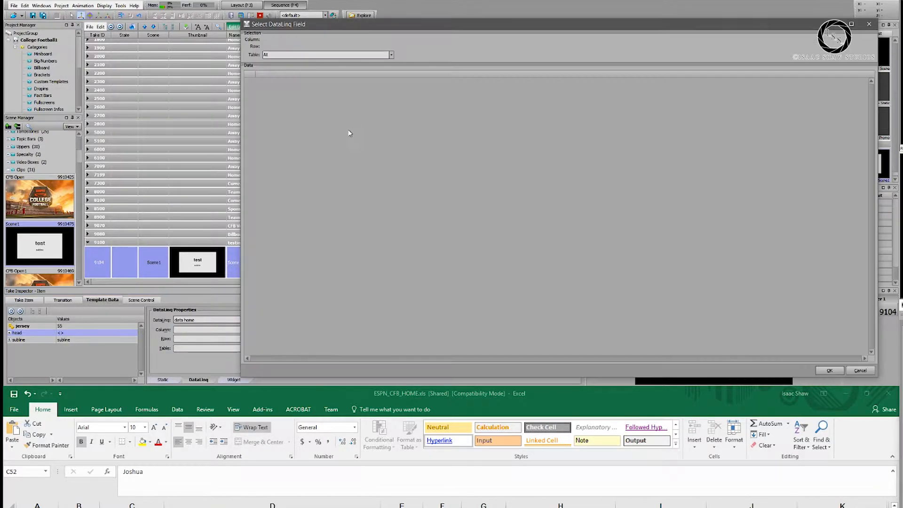
left_click(316, 55)
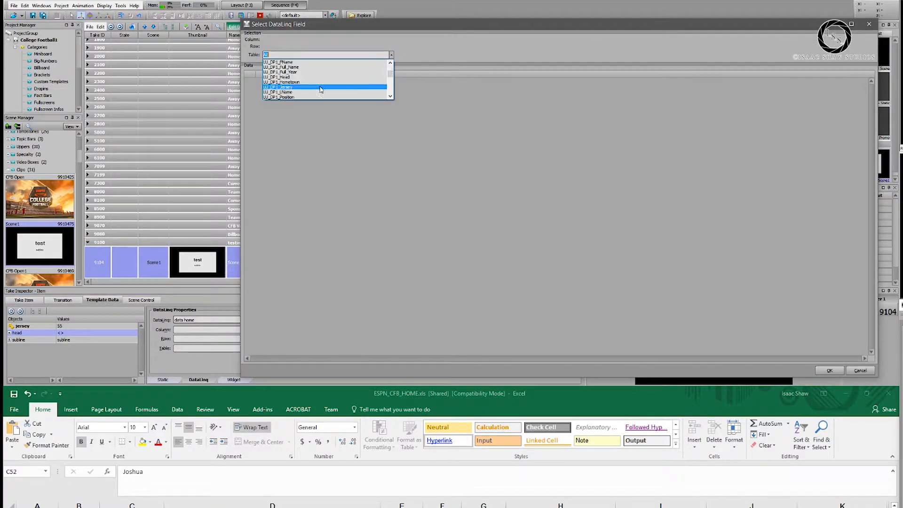
scroll(315, 82, "down", 8)
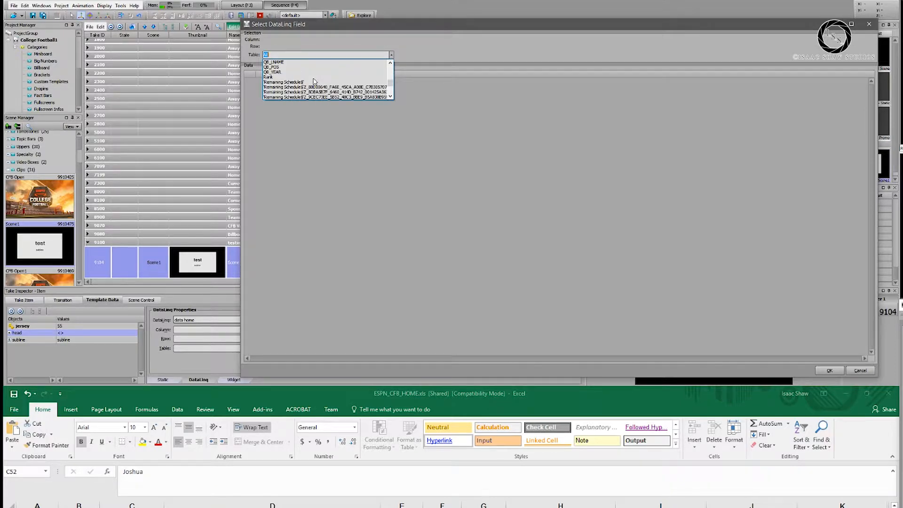
scroll(314, 81, "down", 10)
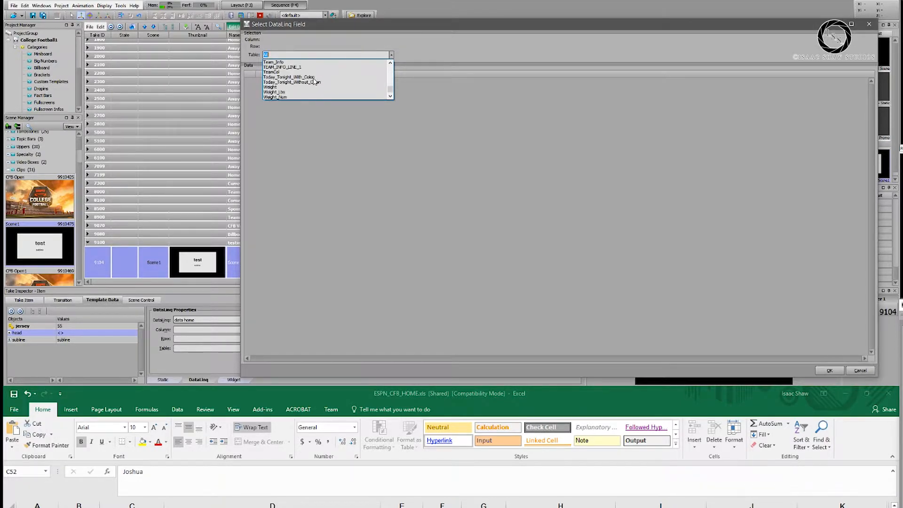
left_click(315, 81)
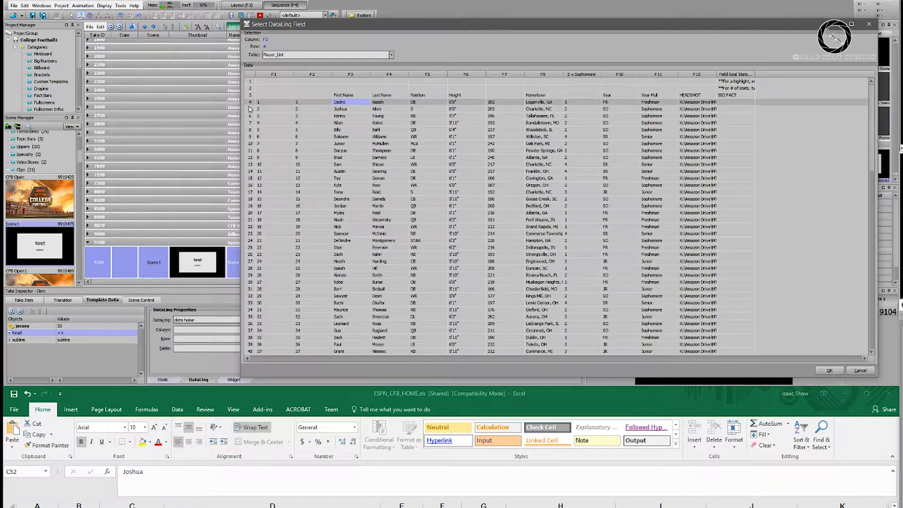
left_click(829, 370)
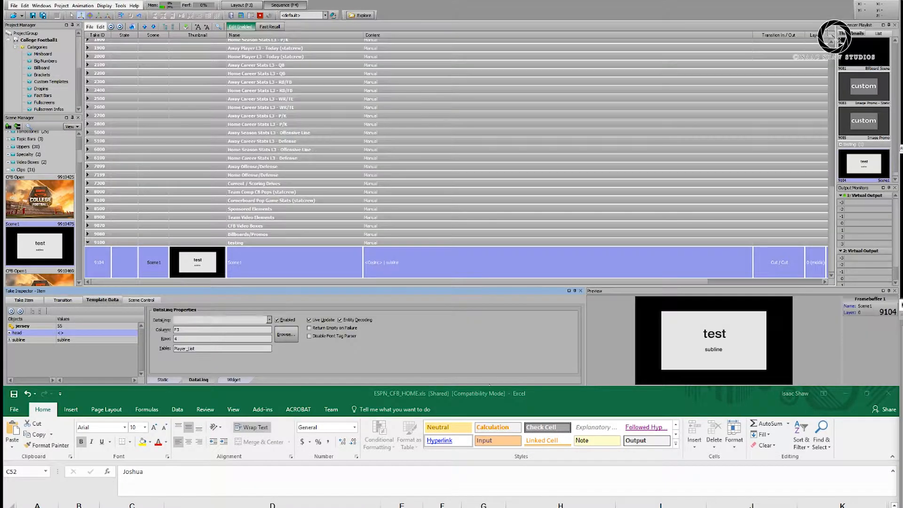
- Link the subline to the data home DataLinq with column F4, row 4 and table Player_List, reusing the head's table name
left_click_drag(198, 351, 152, 349)
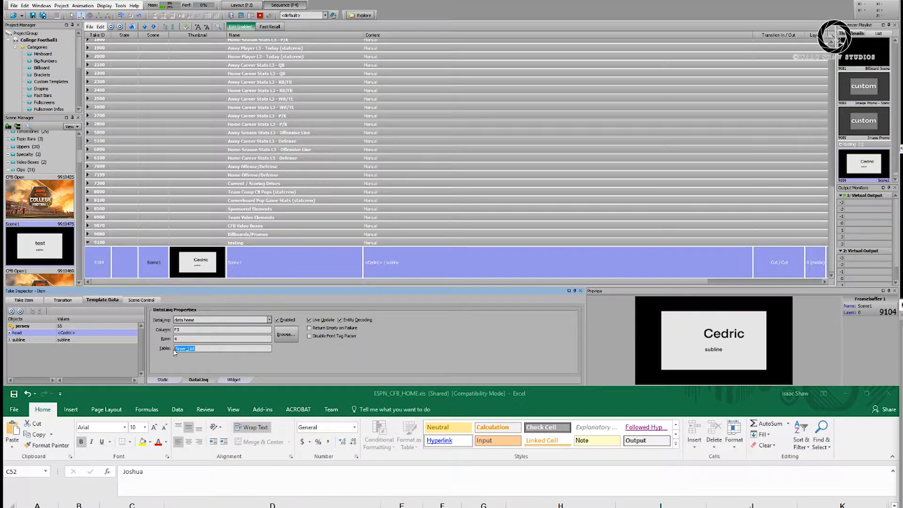
left_click(67, 339)
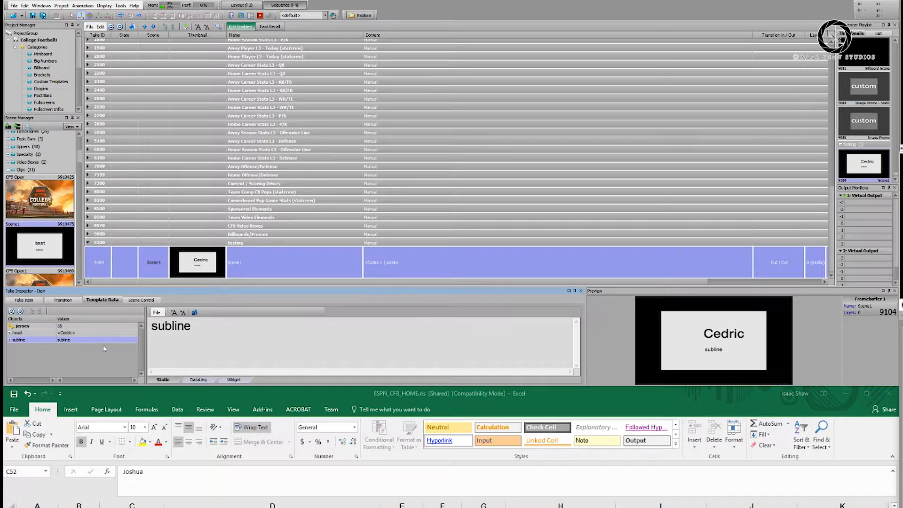
left_click(199, 380)
left_click(203, 321)
left_click(198, 336)
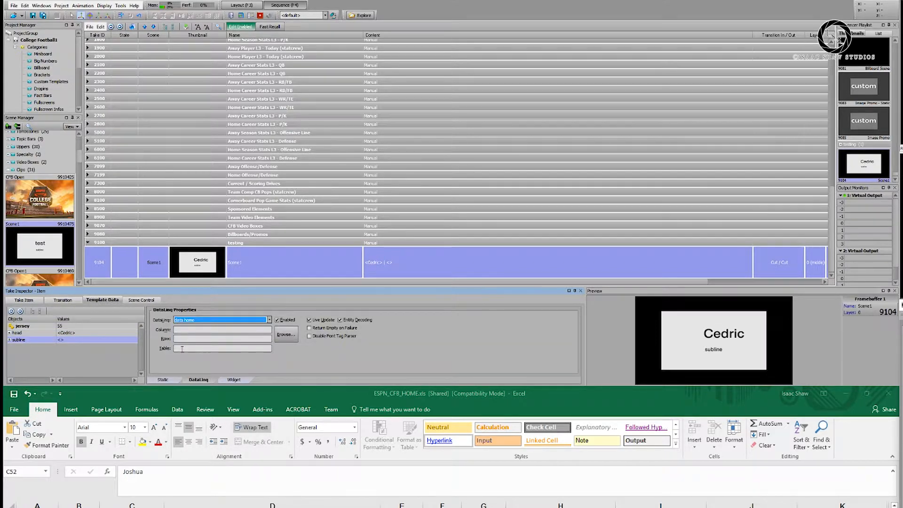
left_click(92, 333)
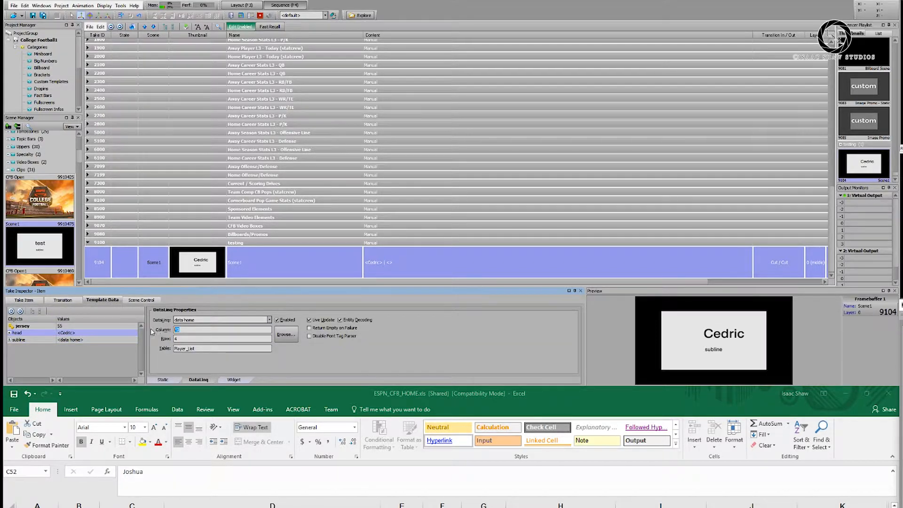
left_click(108, 339)
left_click(197, 330)
type("F4")
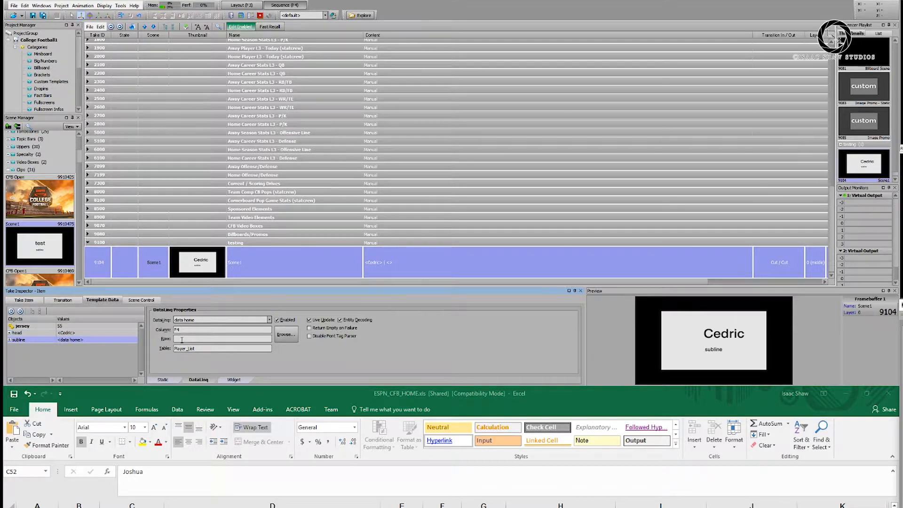
key("Return")
left_click(301, 506)
left_click(124, 361)
- Set the head's DataLinq row to the key reference %jersey%
key("Up")
left_click_drag(196, 338, 158, 339)
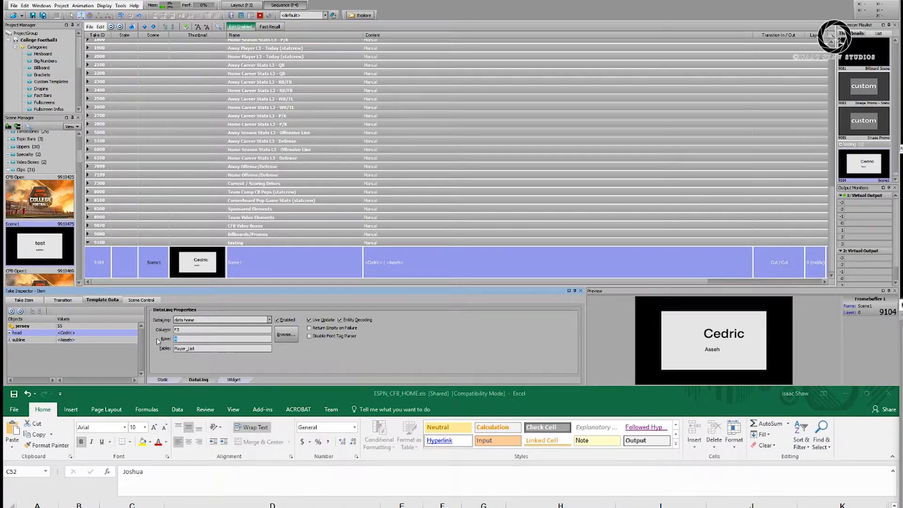
type("%%")
key("Left")
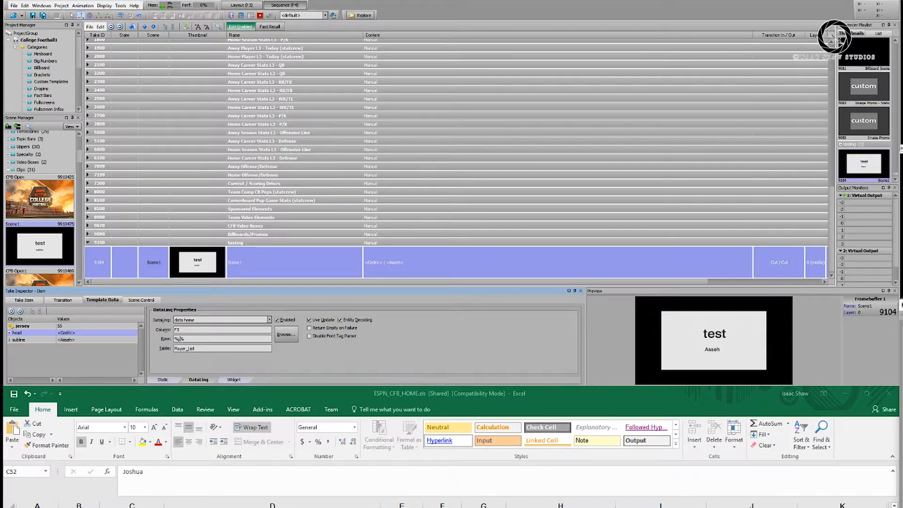
type("jersey")
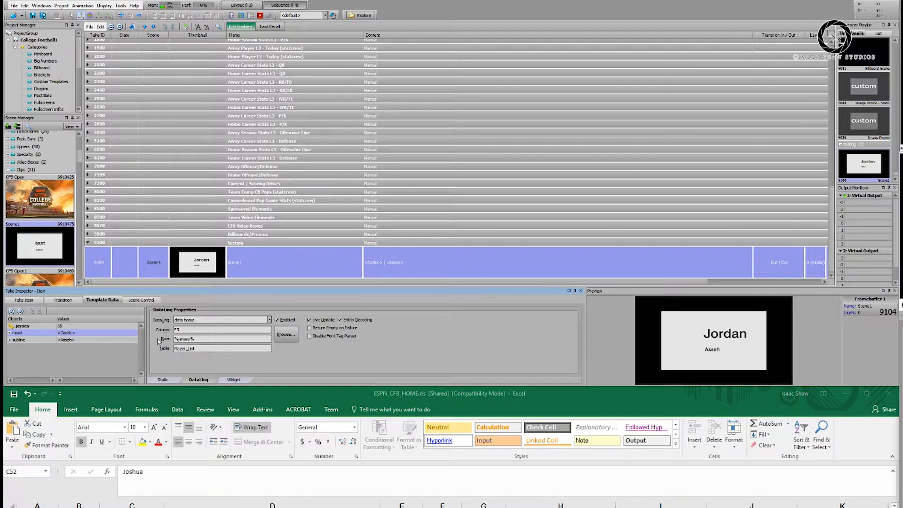
- Copy the head's %jersey% row reference into the subline's DataLinq row
key("ctrl+a")
key("ctrl+c")
left_click(94, 339)
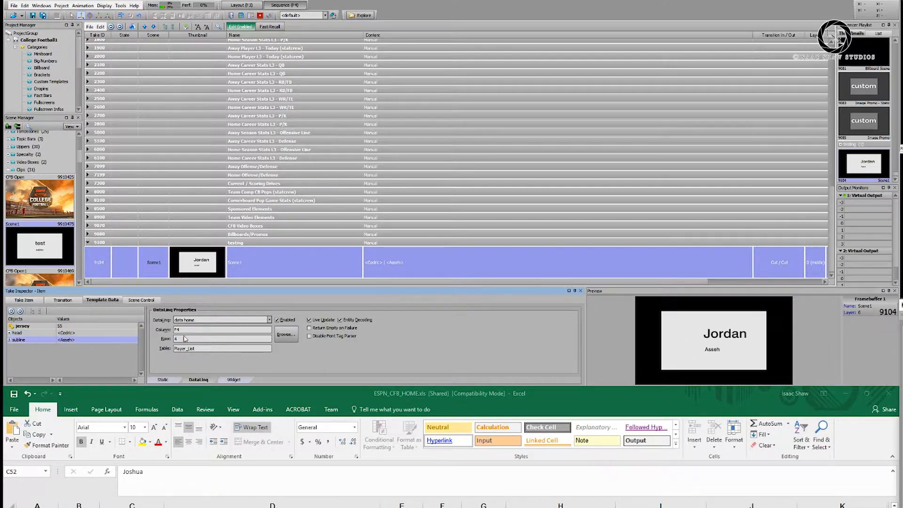
key("ctrl+a")
key("ctrl+v")
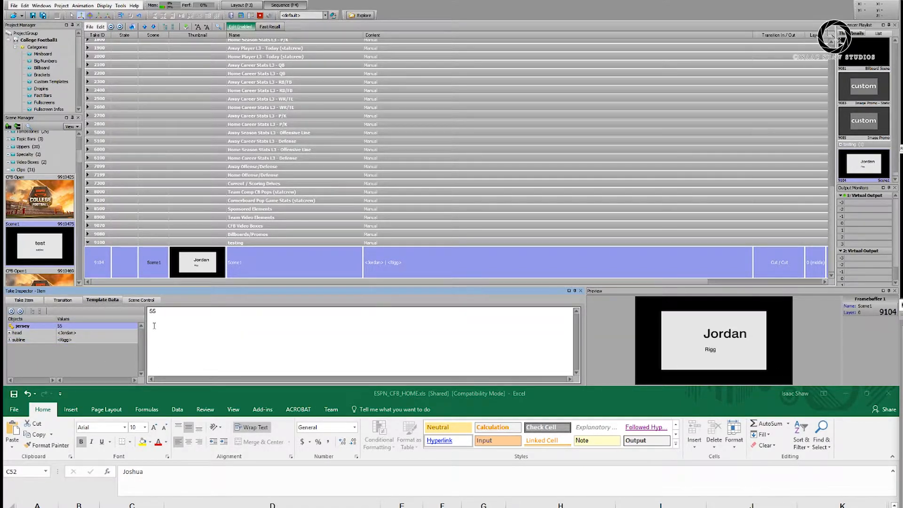
- Compare the jersey key's value with the DataLinq row settings of the head and subline
key("ctrl+a")
left_click(68, 333)
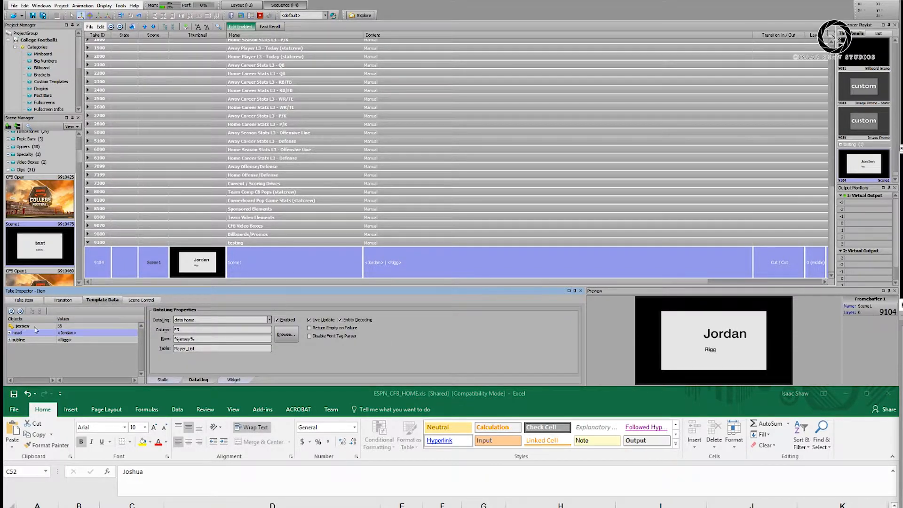
left_click(71, 341)
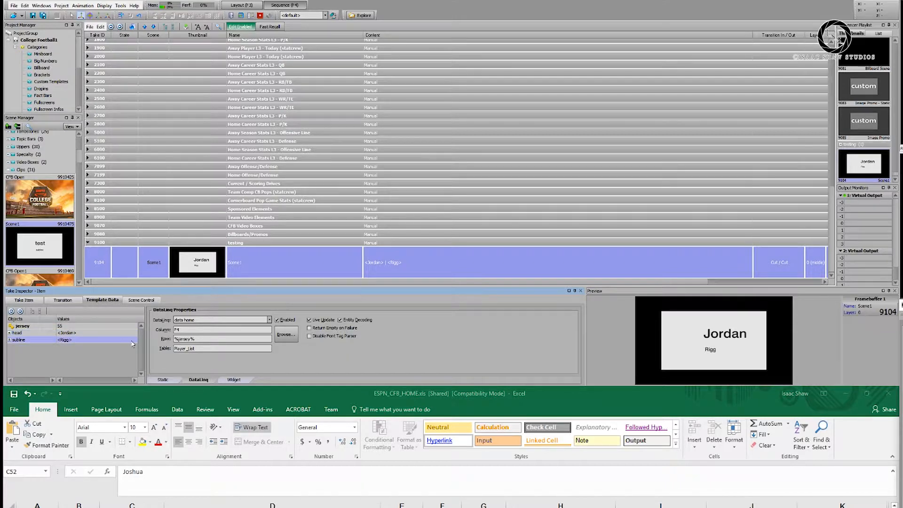
left_click(74, 326)
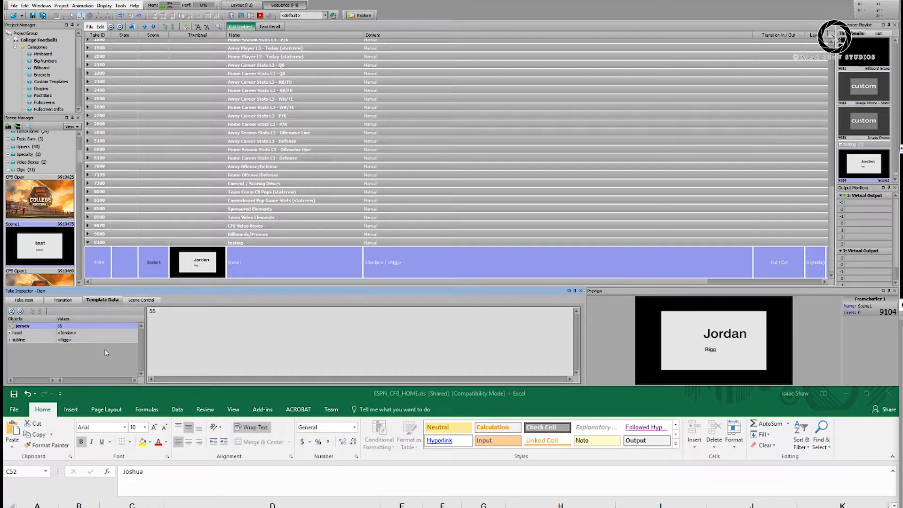
left_click(82, 333)
left_click(78, 339)
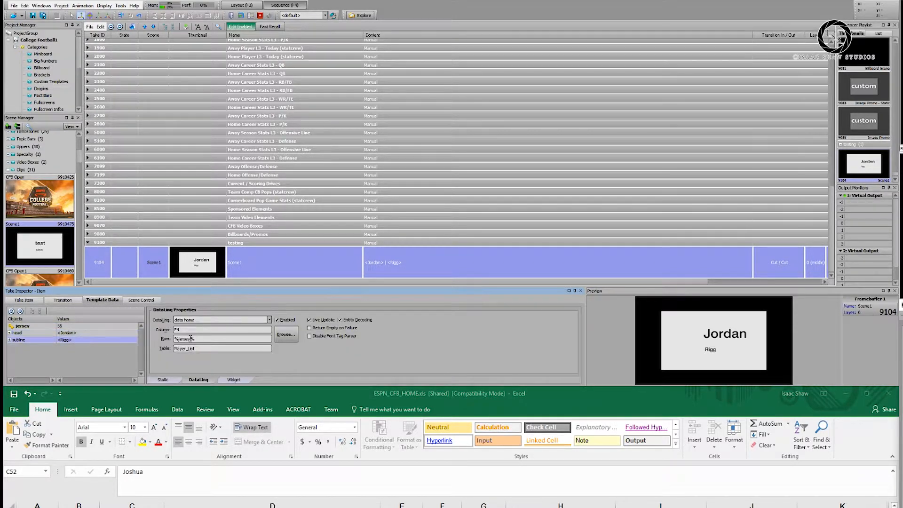
left_click(86, 334)
- Try jersey key values 25, 15, 26 and 55 in turn, and take item 9104 online with 55
left_click(86, 327)
left_click_drag(158, 311, 135, 330)
type("25")
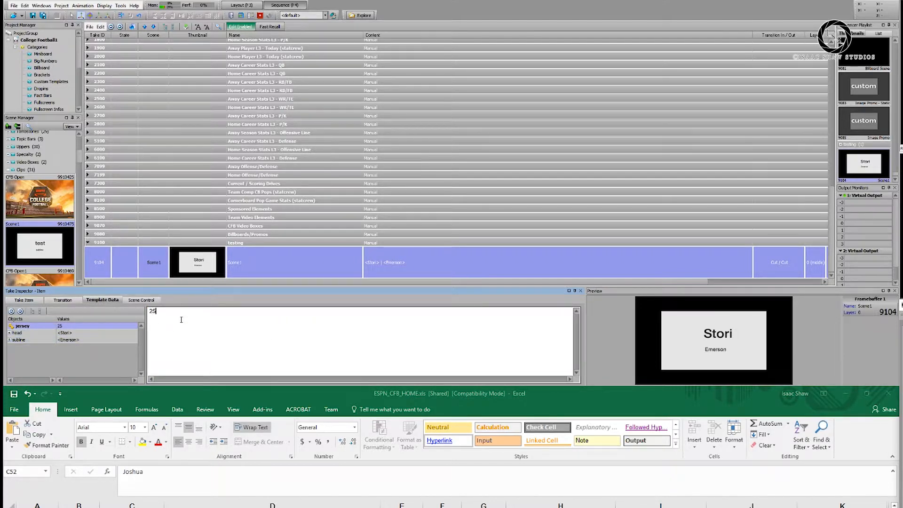
type("15")
type("26")
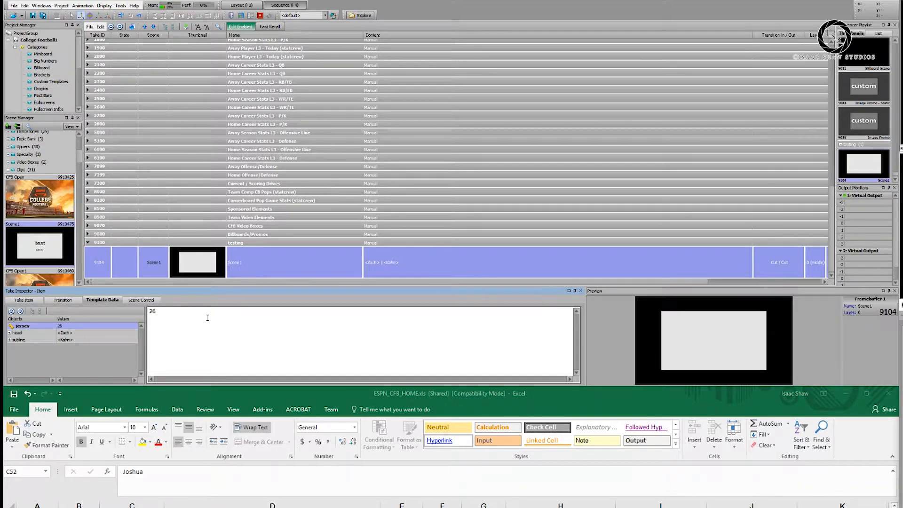
type("55")
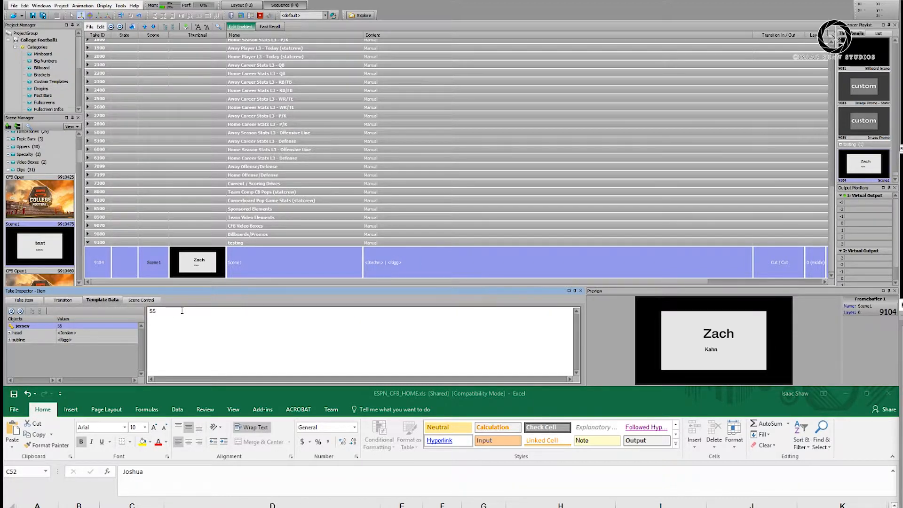
key("KP_Add")
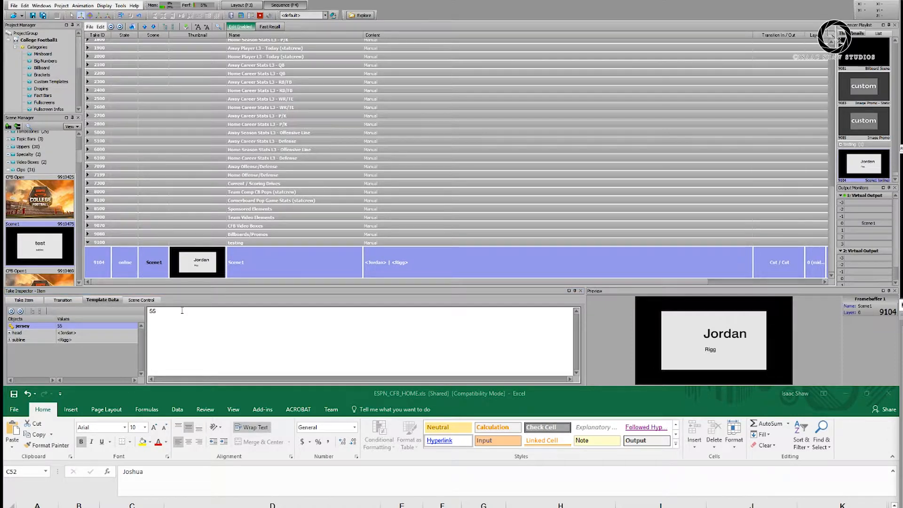
- Replace the jersey key's value with the relative take ID macro %relid%
left_click(187, 319)
key("ctrl+a")
key("BackSpace")
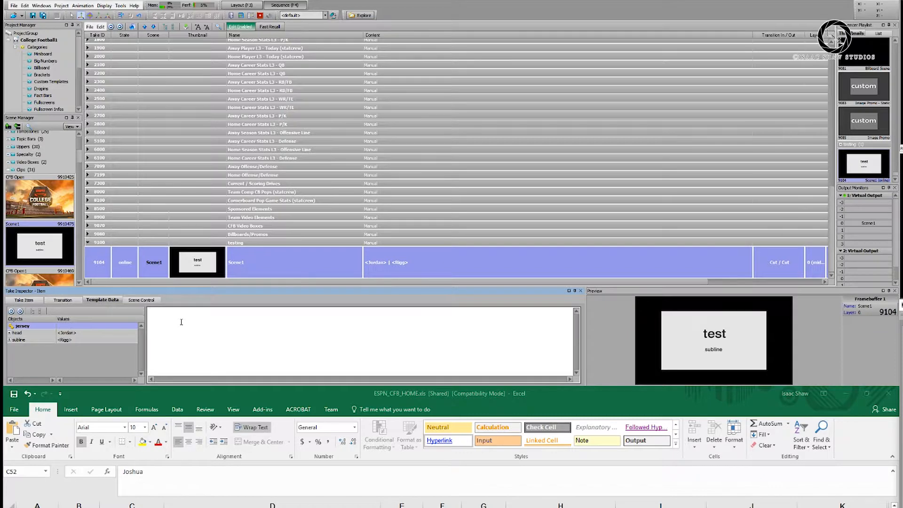
type("relid%")
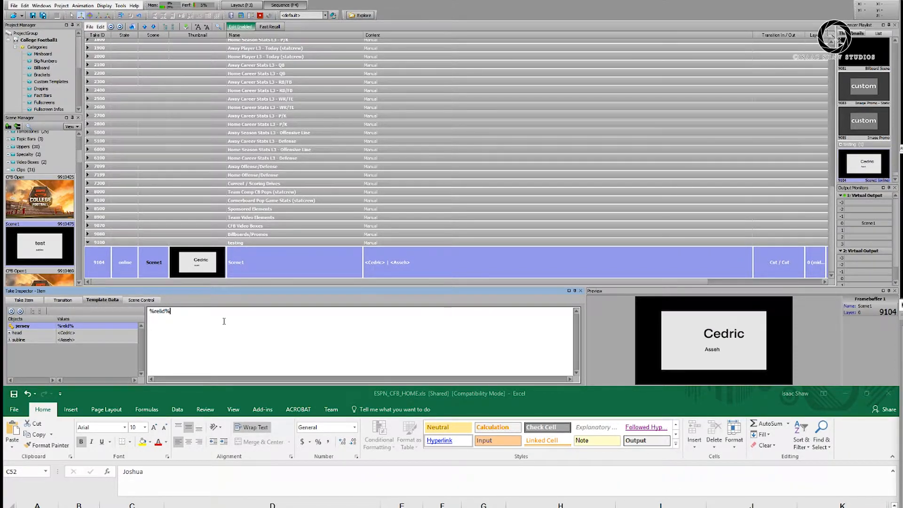
- Compare the jersey key's %relid% value with the DataLinq row settings of the head and subline
left_click(25, 327)
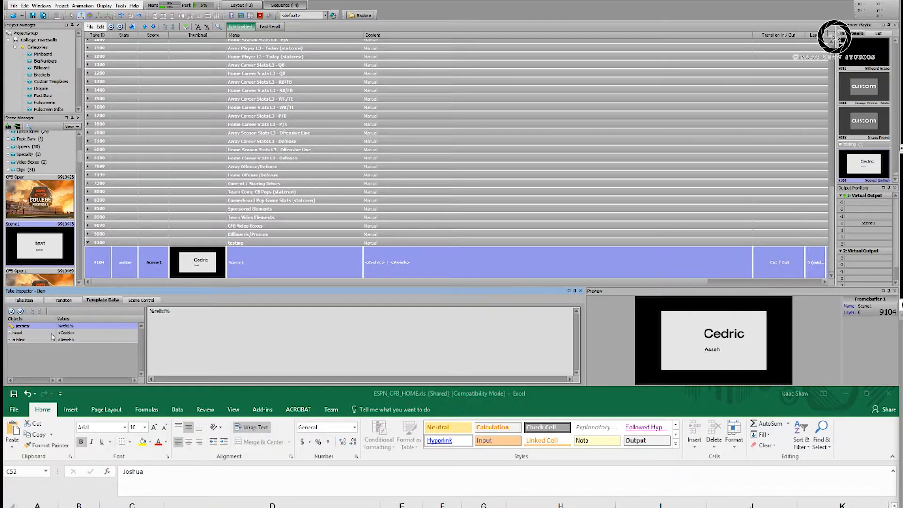
left_click(82, 332)
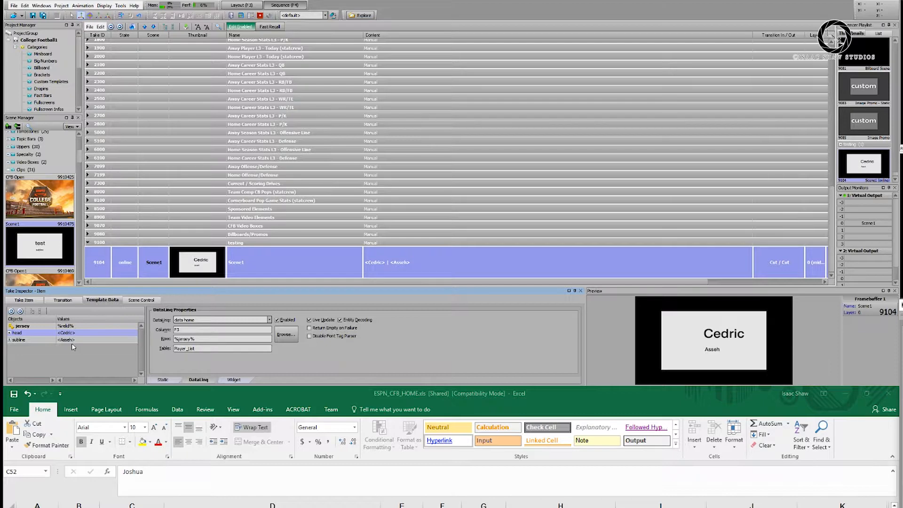
left_click(104, 340)
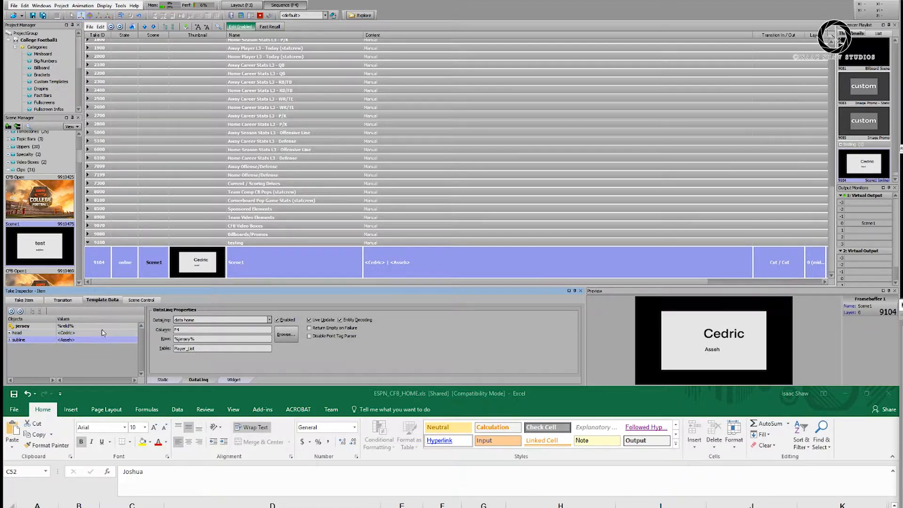
left_click(87, 333)
- Duplicate take item 9104 in the testing group to create items 9105 and 9106
right_click(96, 262)
mouse_move(141, 176)
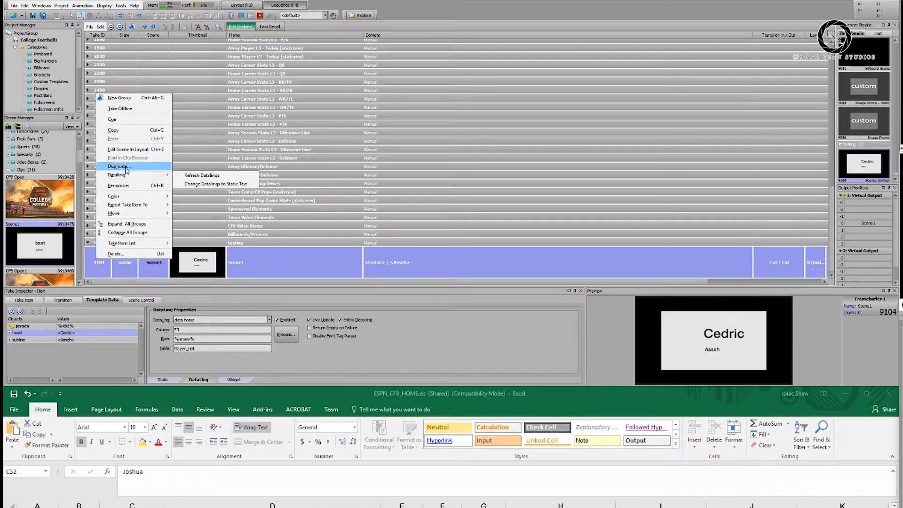
left_click(202, 176)
left_click(524, 209)
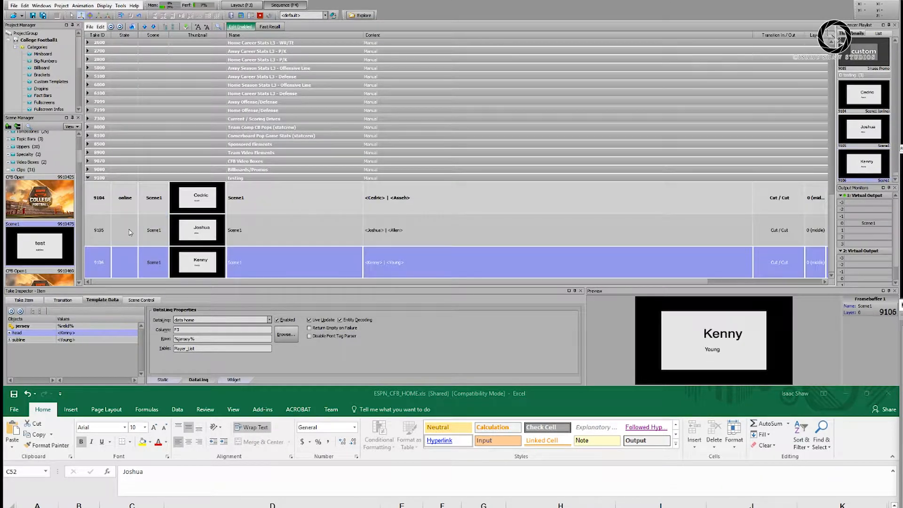
- Take items 9105, 9104 and 9106 online in turn to compare their roster data, finishing with item 9104 offline
double_click(130, 231)
double_click(129, 202)
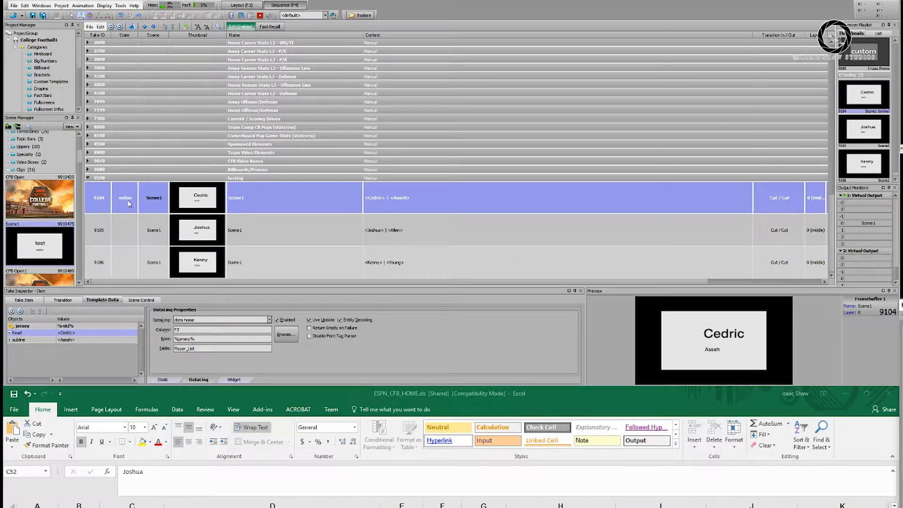
double_click(129, 256)
double_click(130, 230)
double_click(131, 203)
left_click(133, 230)
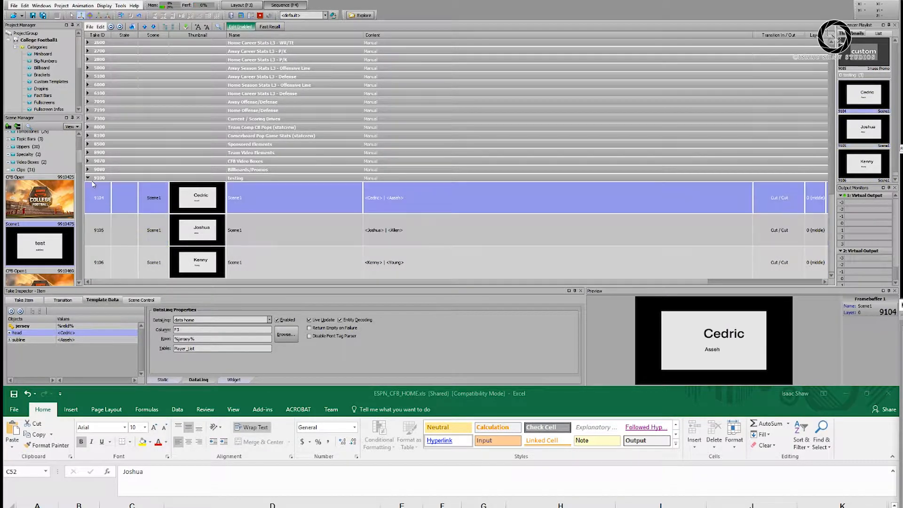
- Take item 0401 in the Home Bios - No BOGO group online
left_click(88, 179)
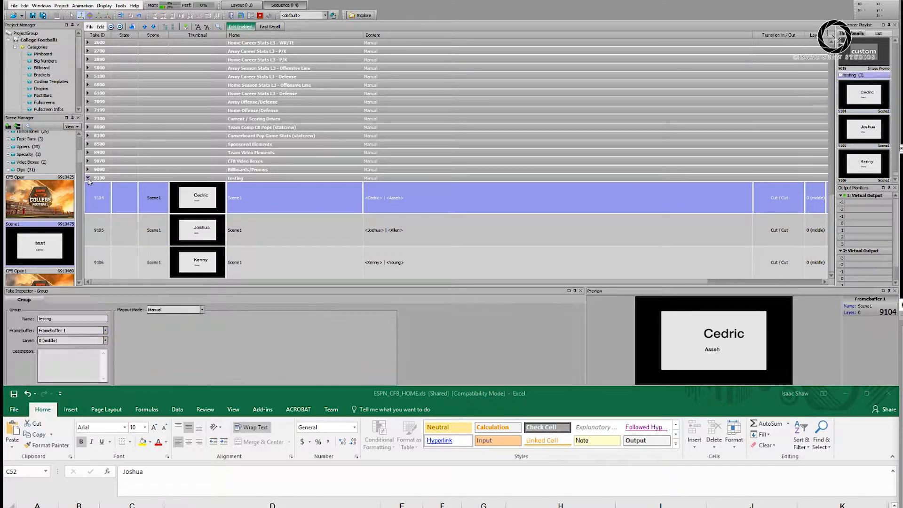
scroll(122, 169, "up", 10)
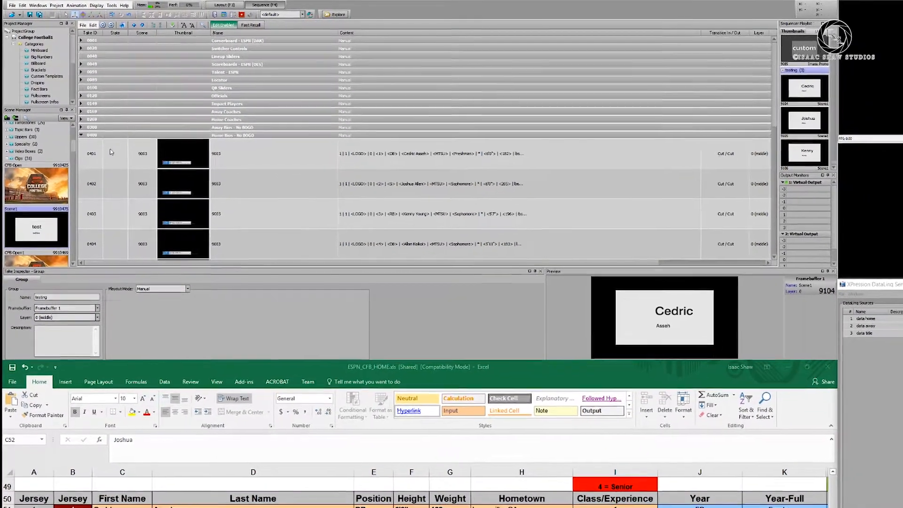
left_click(110, 152)
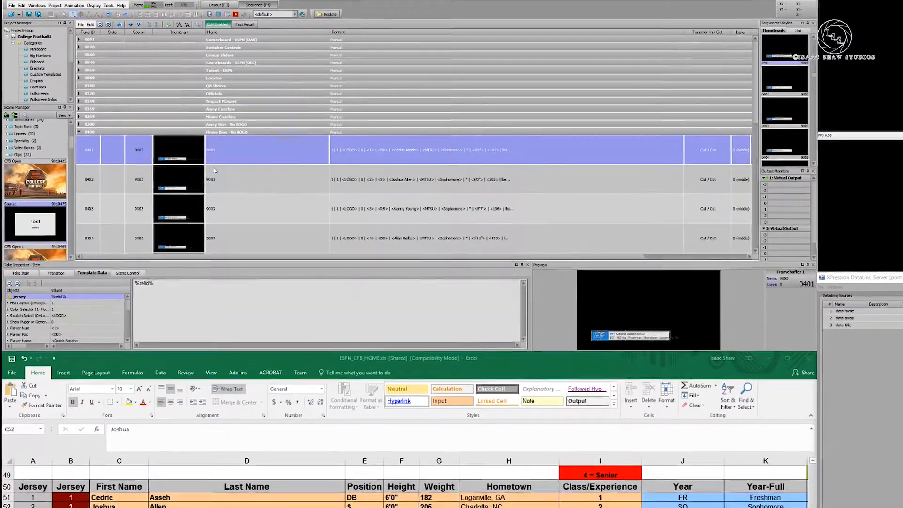
key("Return")
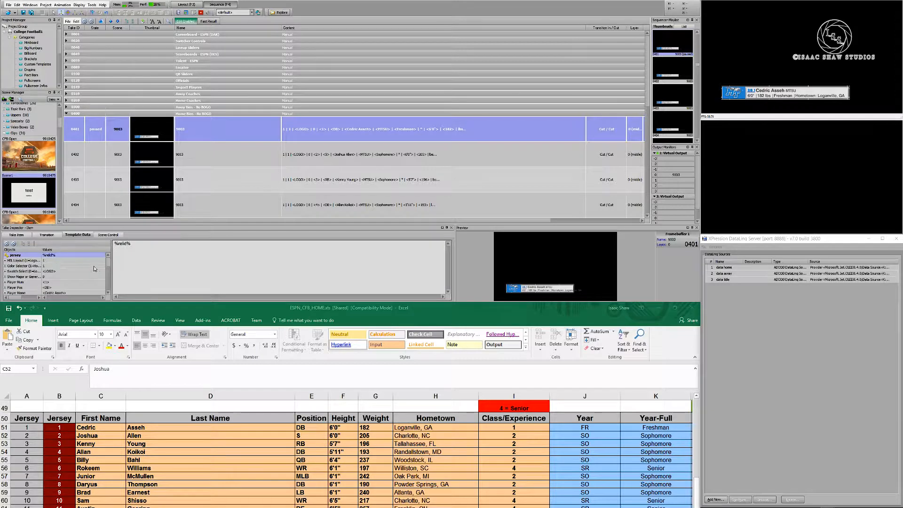
- Examine the DataLinq column, row and table settings of item 0401's player fields, from Player Num through Weight
left_click(71, 281)
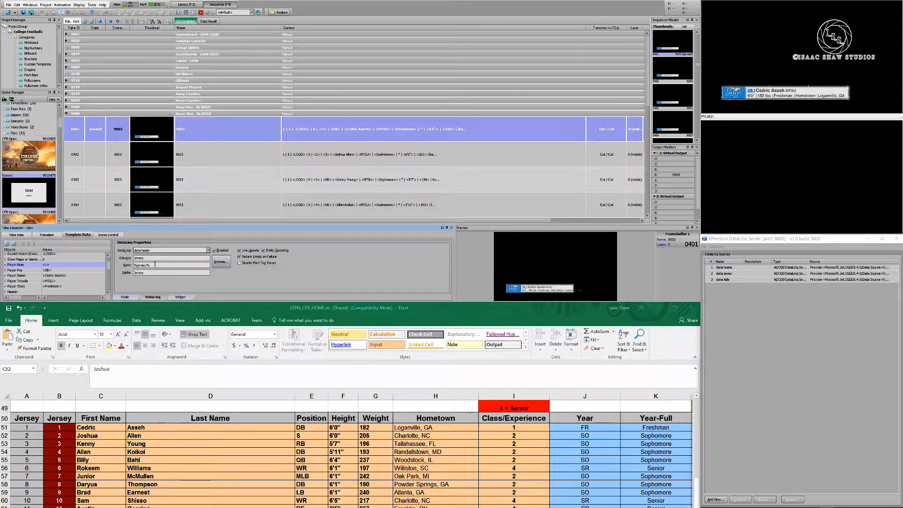
key("Down")
key("Down")
key("Down")
scroll(109, 272, "down", 1)
key("Down")
key("Down")
key("Down")
key("Down")
scroll(110, 275, "up", 8)
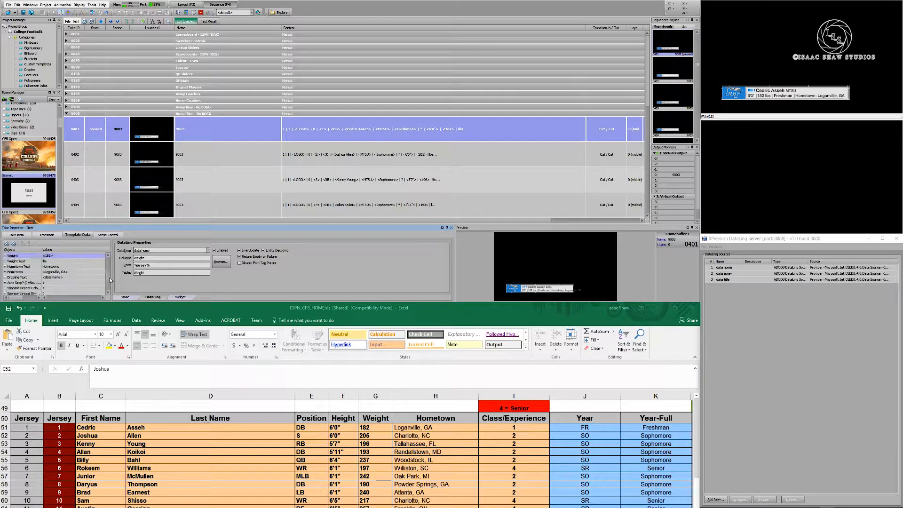
- Take bio items 0402, 0403, 0402 and 0401 online in turn
double_click(101, 155)
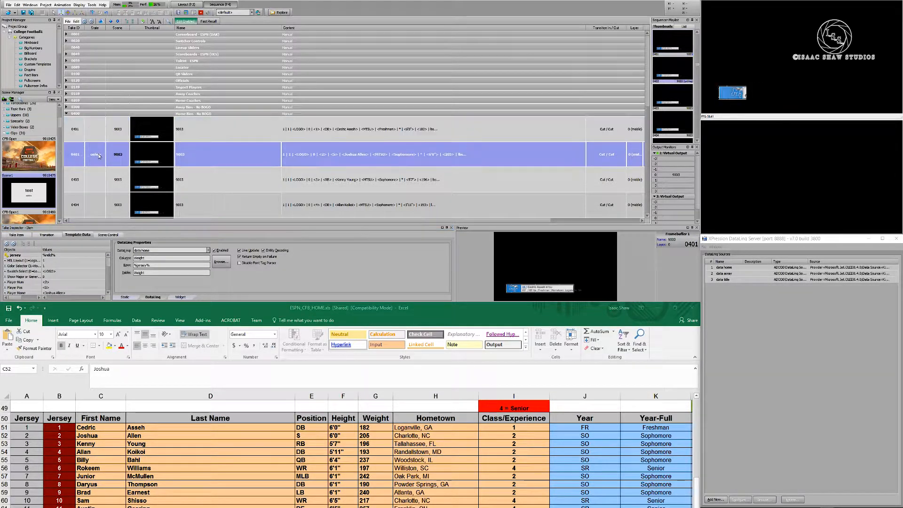
double_click(99, 177)
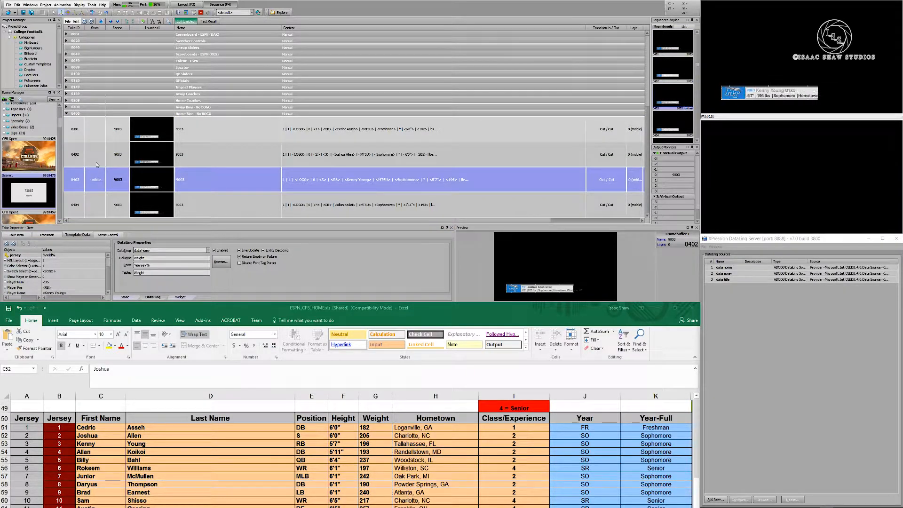
double_click(97, 161)
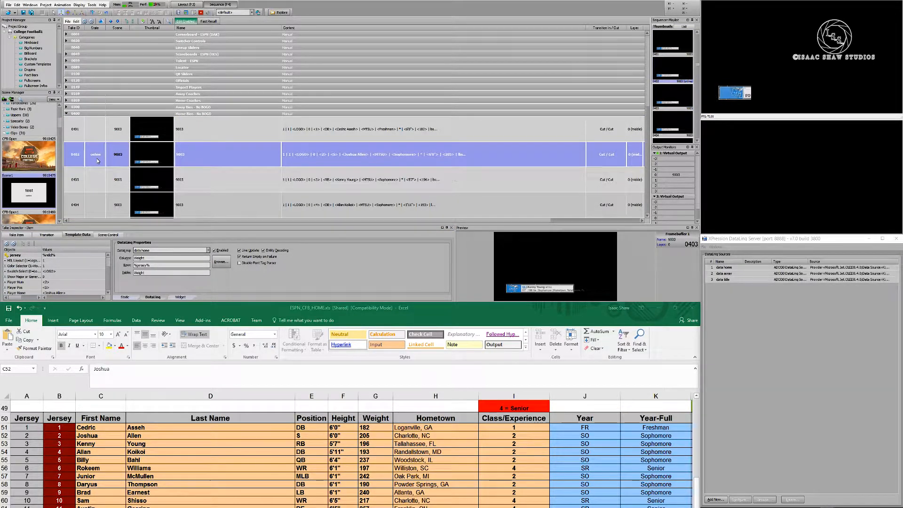
double_click(98, 133)
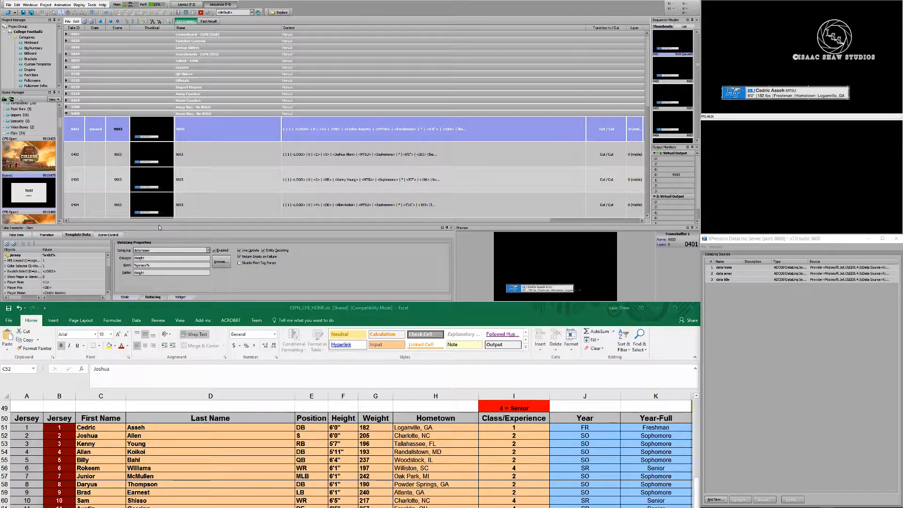
- Set item 0401's HSL Layout to 2 and check its Player Name DataLinq settings against the Excel roster
left_click(172, 159)
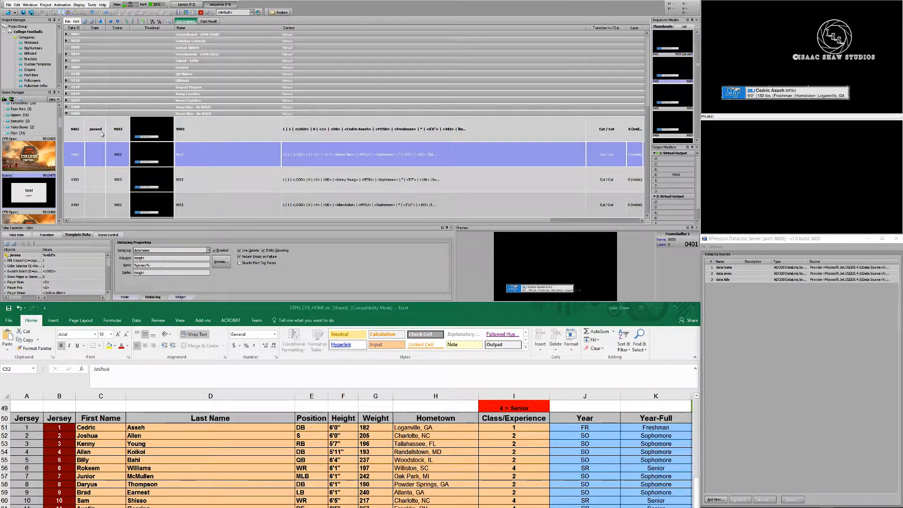
left_click(101, 134)
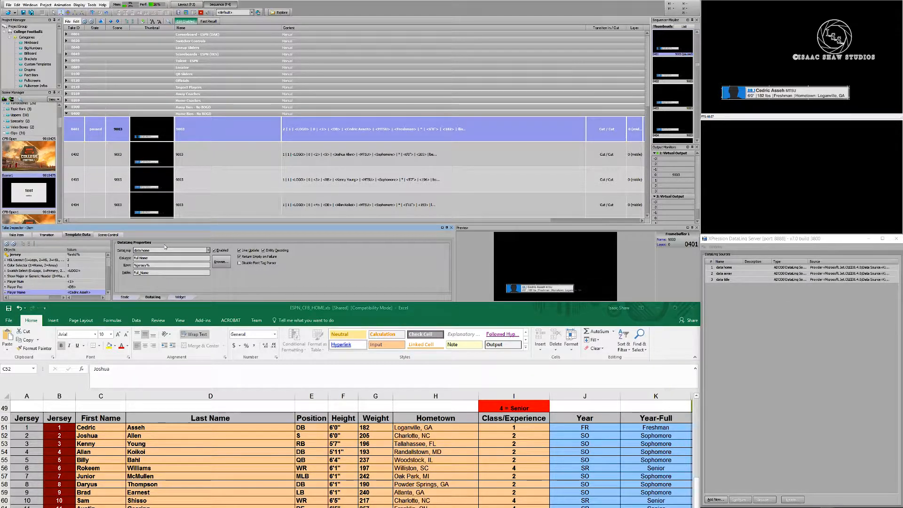
left_click(100, 458)
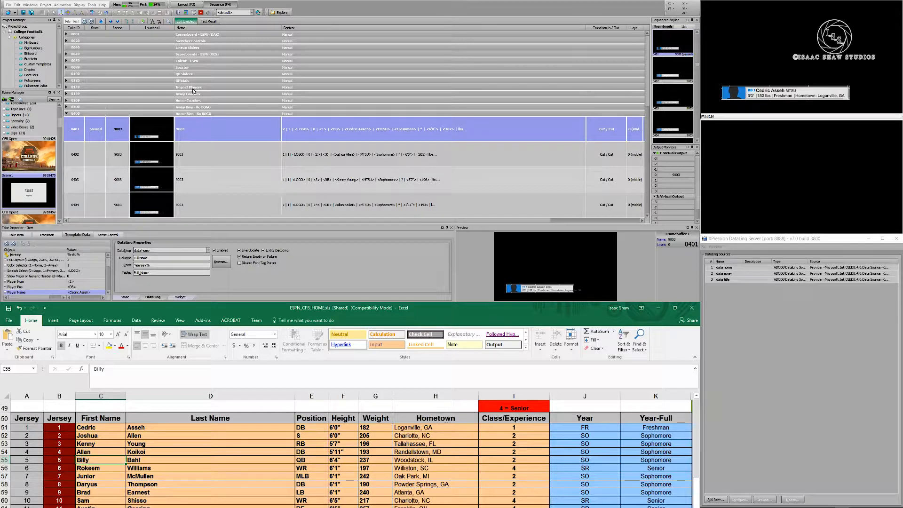
left_click(103, 127)
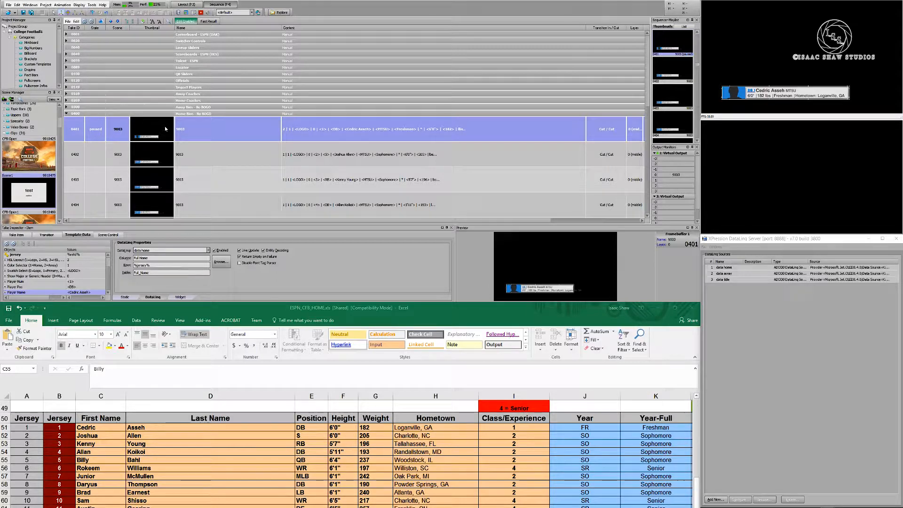
key("Down")
left_click(100, 132)
- Add fullscreen scene 9101 to the sequence below item 0401, output it to Framebuffer 2 and take it online
scroll(54, 123, "up", 5)
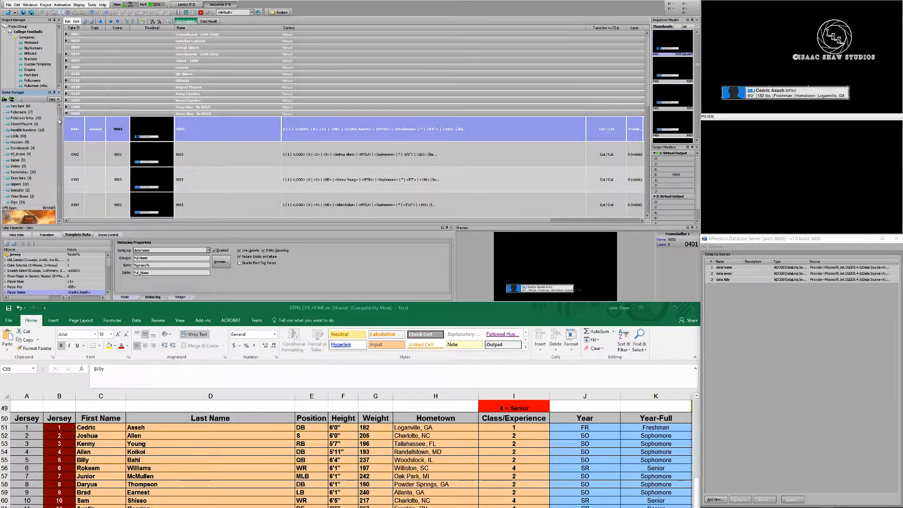
left_click(4, 148)
right_click(20, 196)
left_click(42, 202)
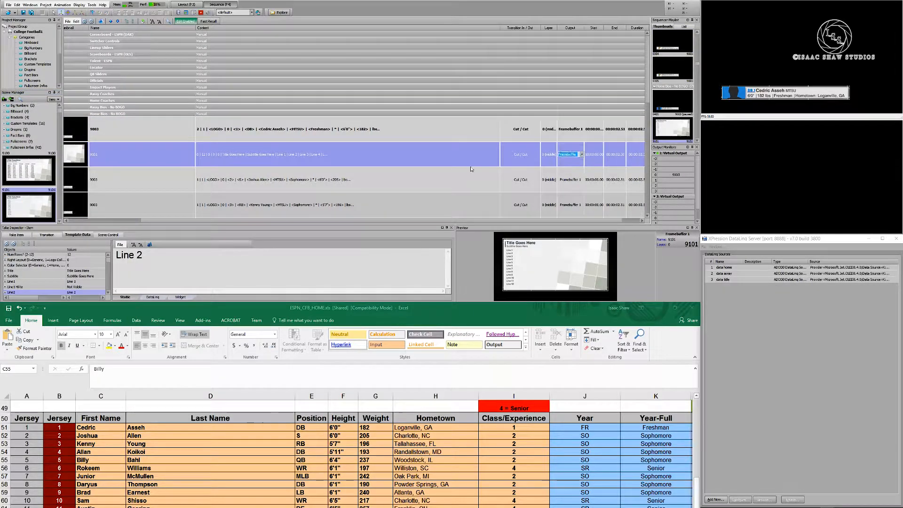
double_click(80, 161)
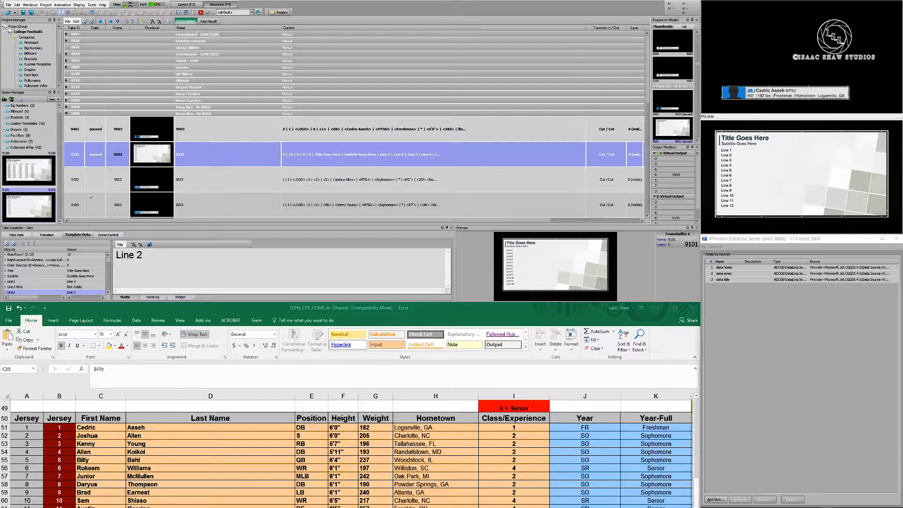
- Link item 9101's Title through DataLinq to the data home source, table Player_List, column F3
left_click(87, 277)
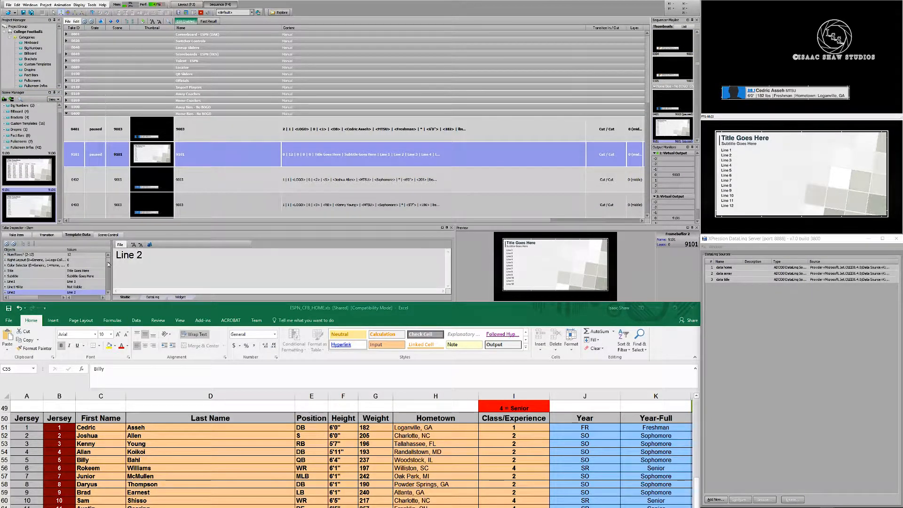
left_click(81, 271)
left_click(219, 262)
left_click(152, 297)
left_click(171, 250)
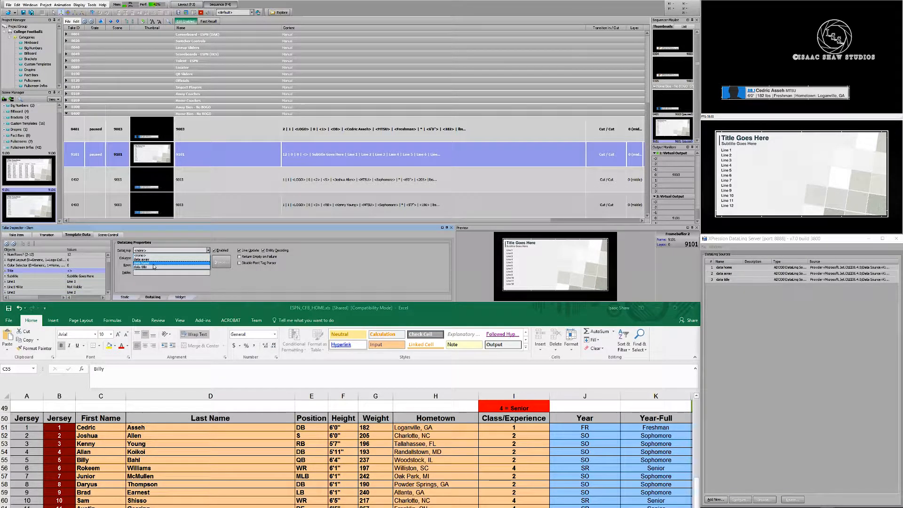
left_click(169, 263)
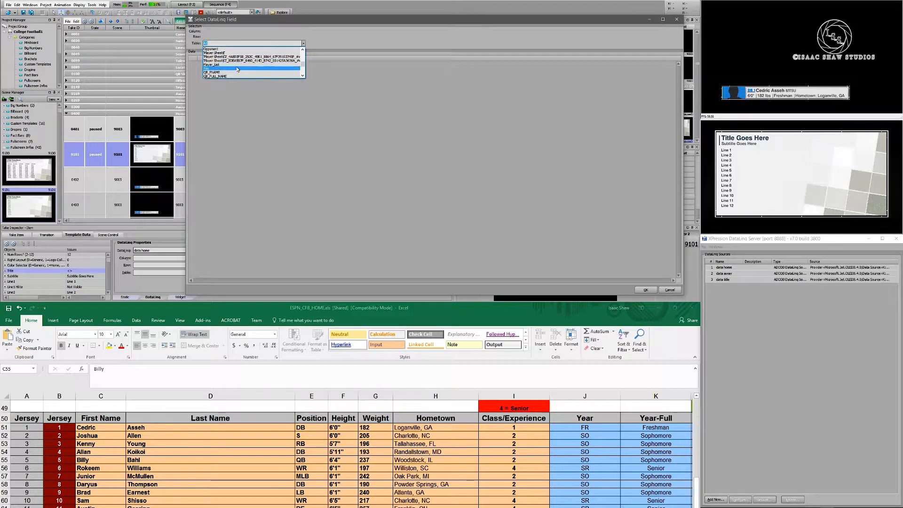
left_click(244, 65)
double_click(266, 80)
- Take item 9101 online again with its linked title, along with bio item 0401
left_click(99, 135)
left_click(131, 163)
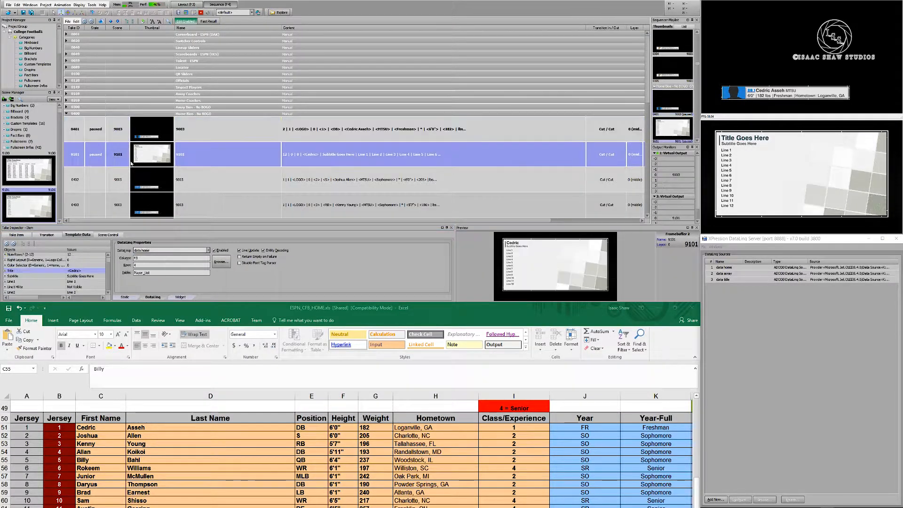
key("Escape")
key("Return")
key("Up")
key("Return")
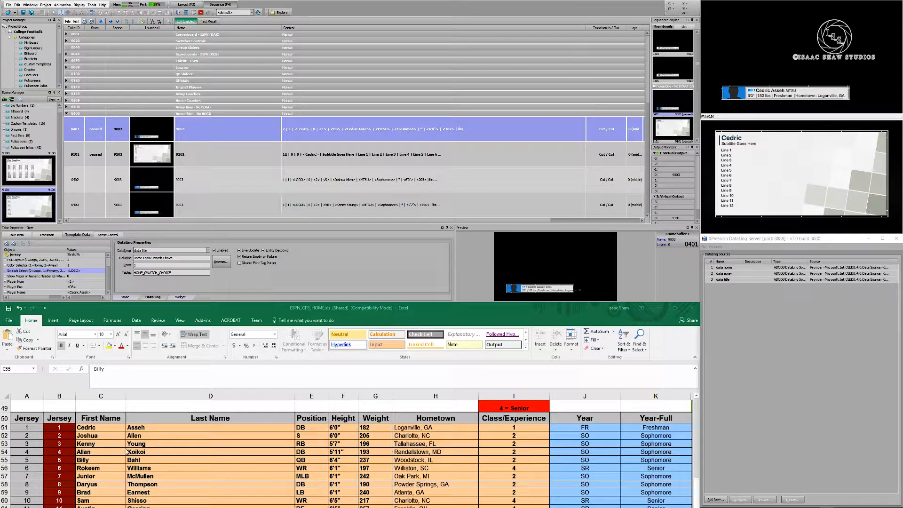
- Replace jersey 1's first name in cell C51 of the Excel roster with a different first name
left_click(100, 427)
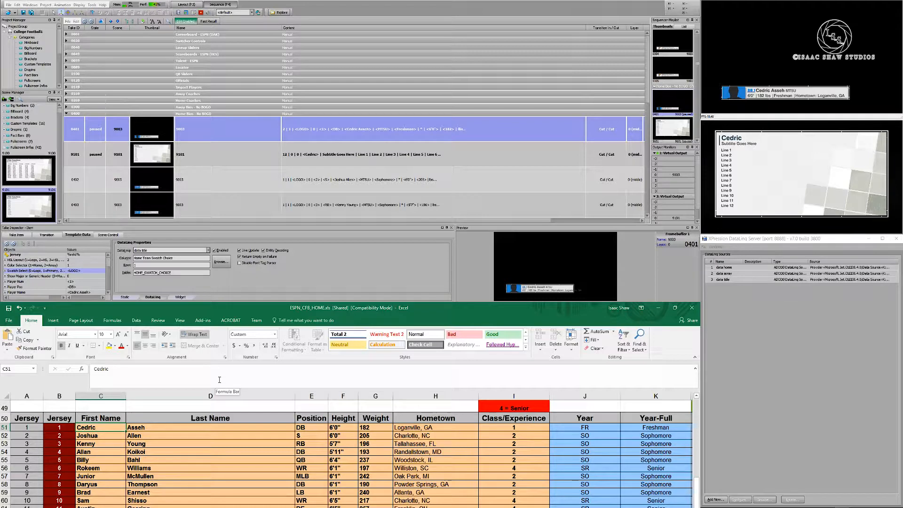
type("Lucky")
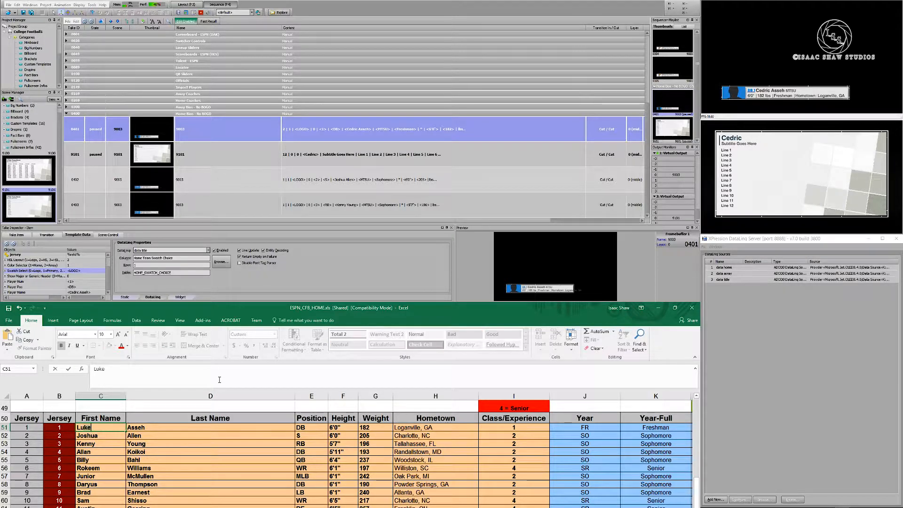
key("Return")
key("Up")
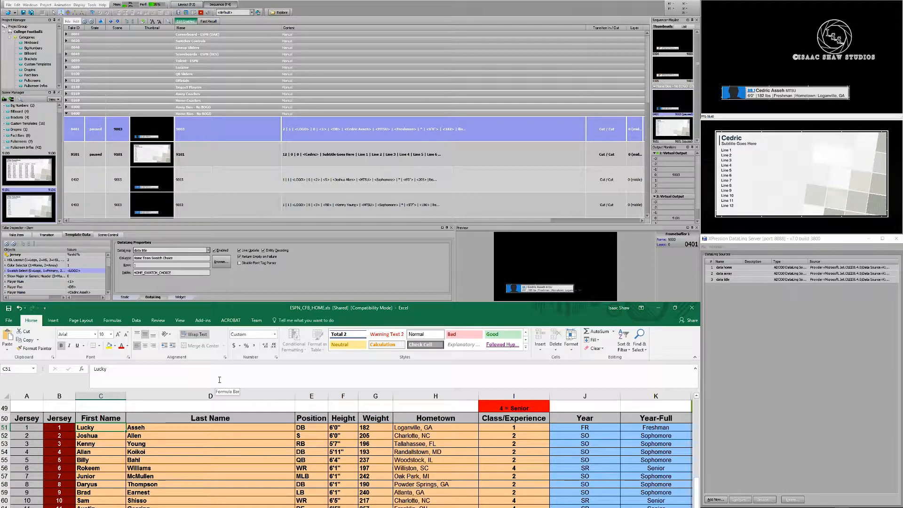
- Clear item 0401 and take items 0401 and 9101 online again with the edited roster name
left_click(97, 129)
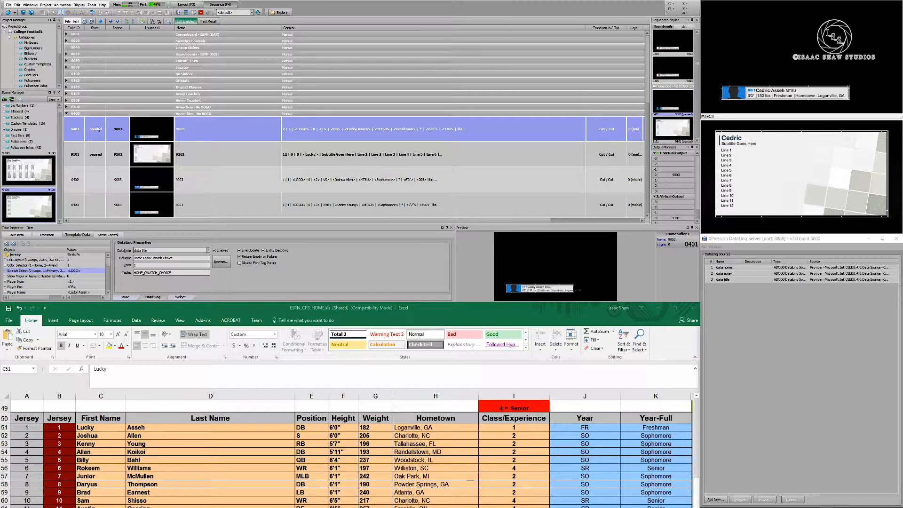
key("Escape")
double_click(95, 131)
double_click(95, 155)
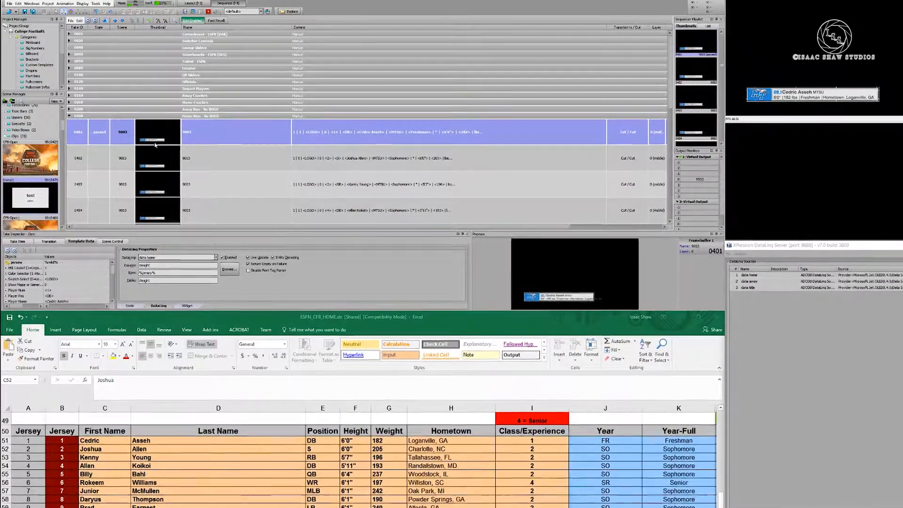
- Widen the Objects column in item 0401's template data list to fit the full object names
left_click_drag(44, 257, 93, 264)
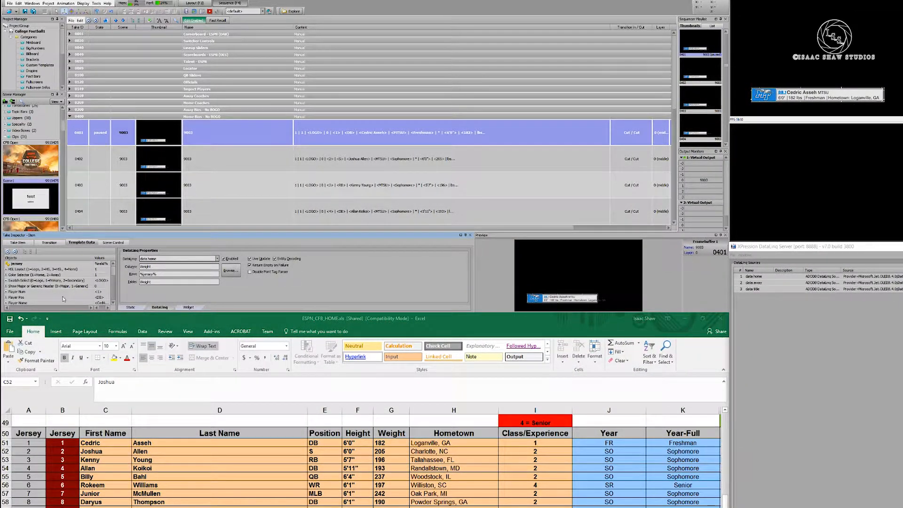
- Set item 0401's headshot layout object to 2 and take the item online again
left_click(31, 270)
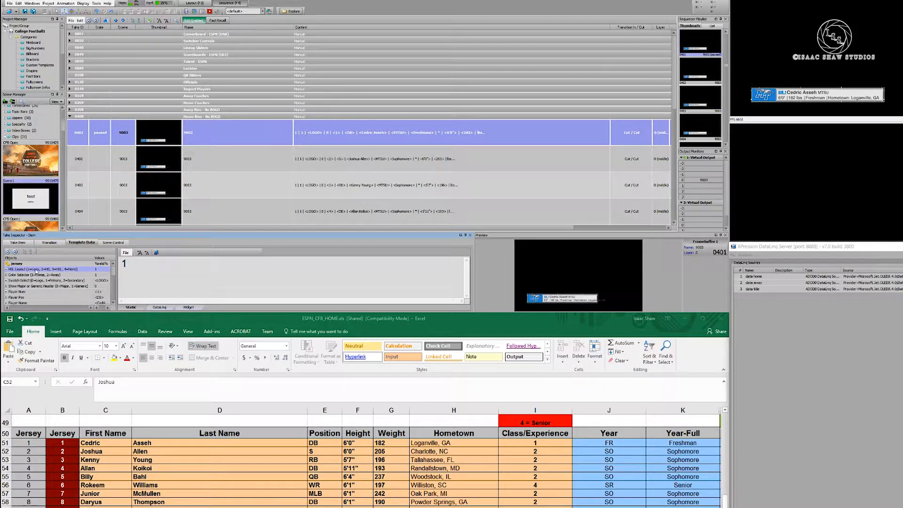
key("F12")
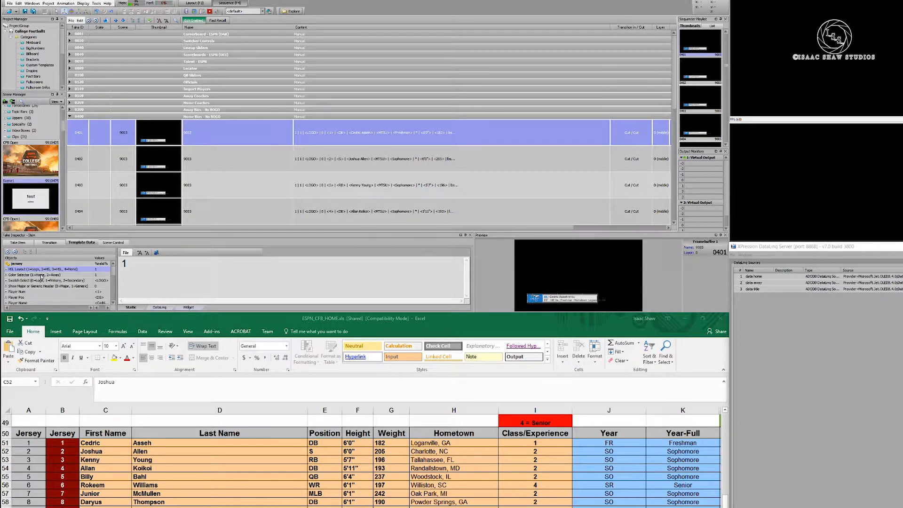
double_click(124, 263)
type("2")
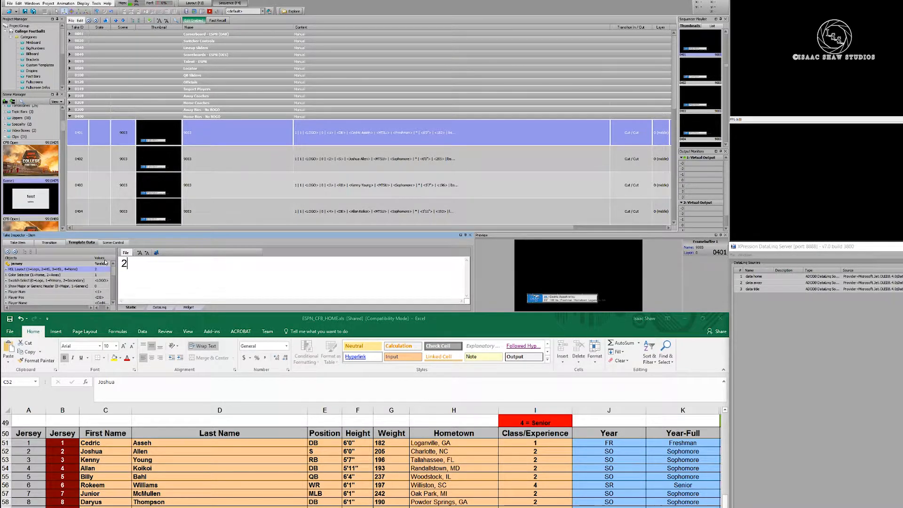
key("F12")
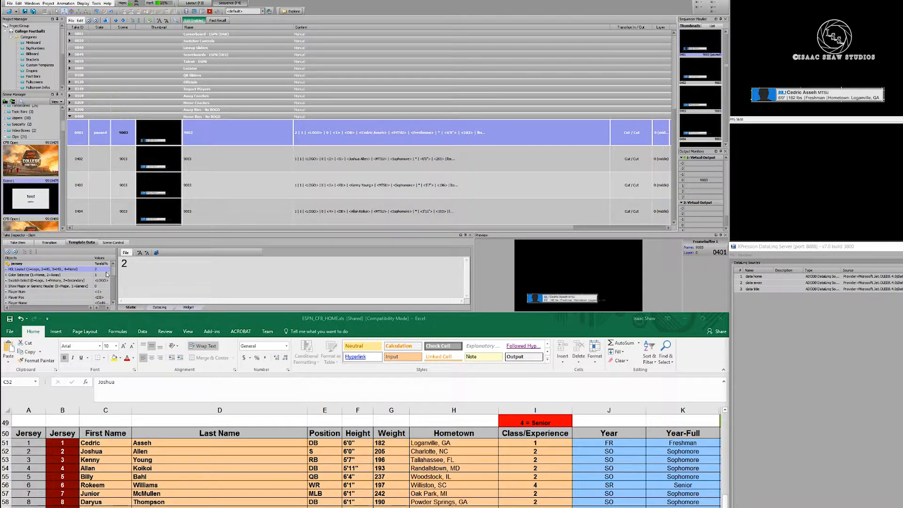
- Set item 0401's headshot layout to 3, take the item online again, and try layout 1 for comparison
double_click(121, 264)
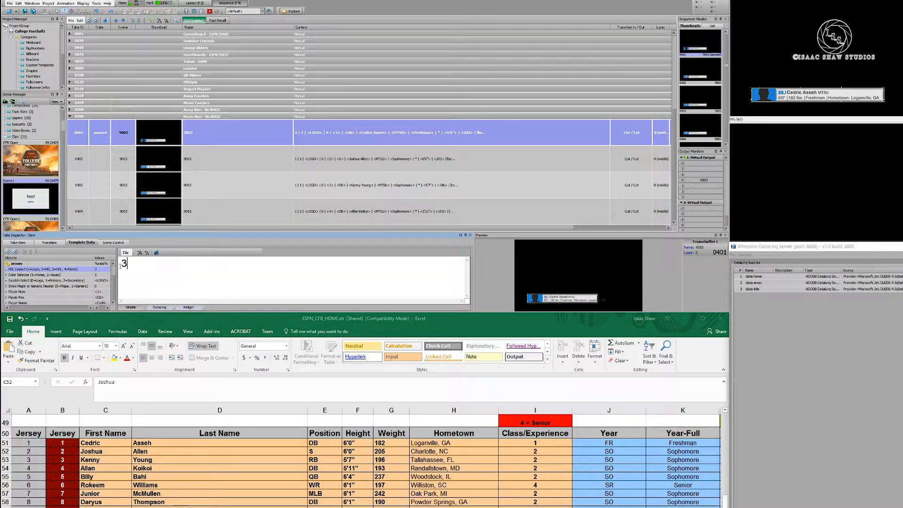
key("F12")
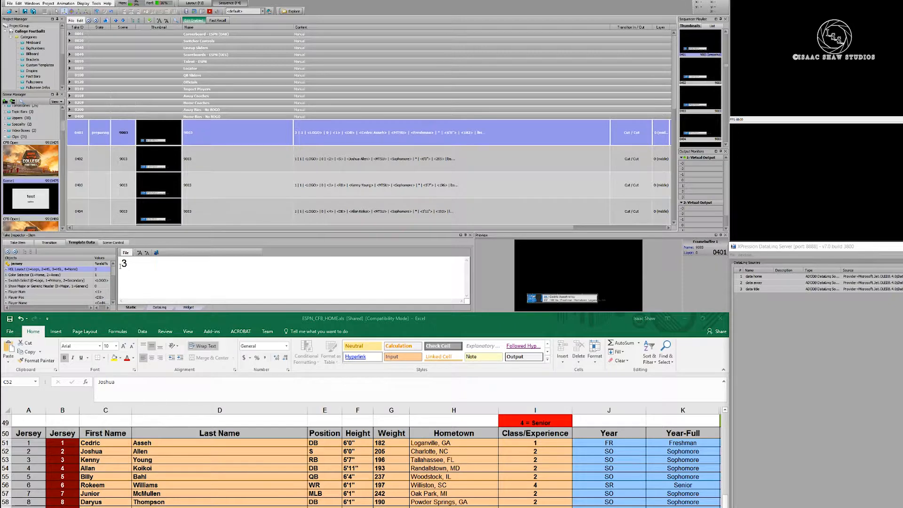
left_click(133, 273)
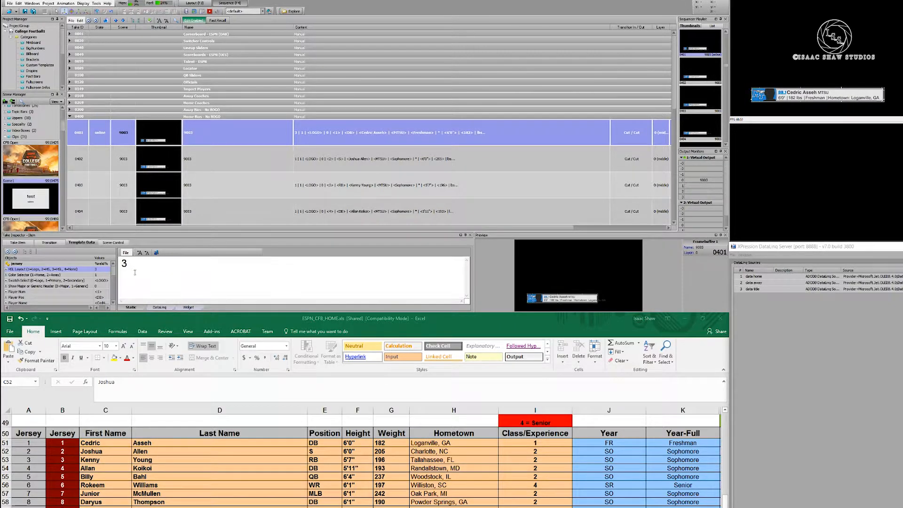
type("1")
key("ctrl+a")
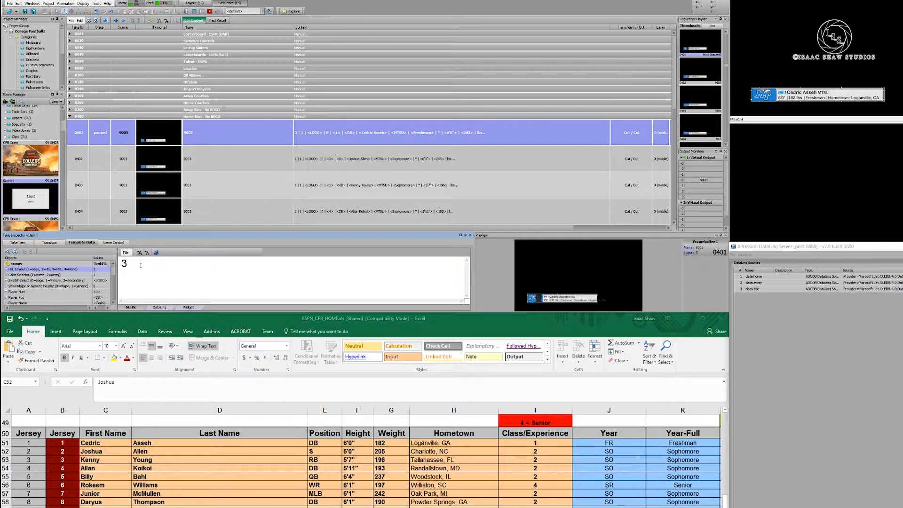
- Switch item 0401's Color Selector to 2 for away, then return it to 1 for home
left_click(96, 275)
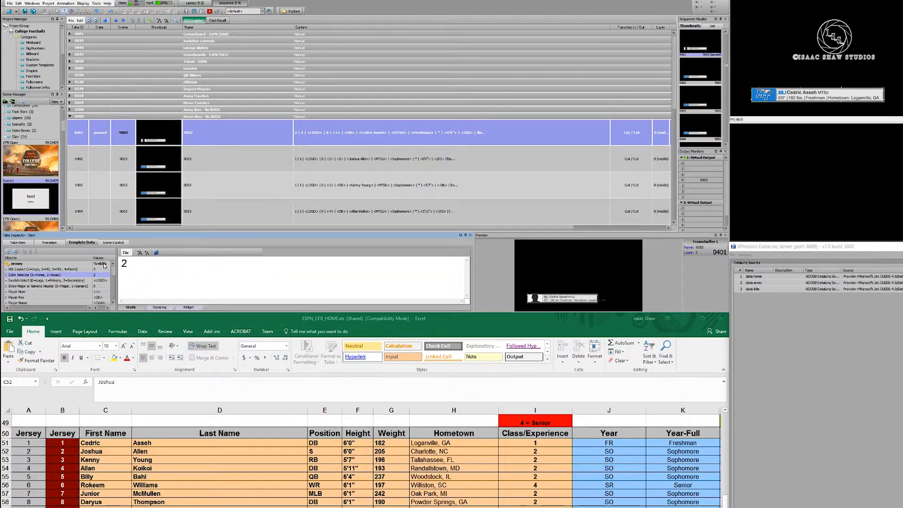
key("BackSpace")
type("1")
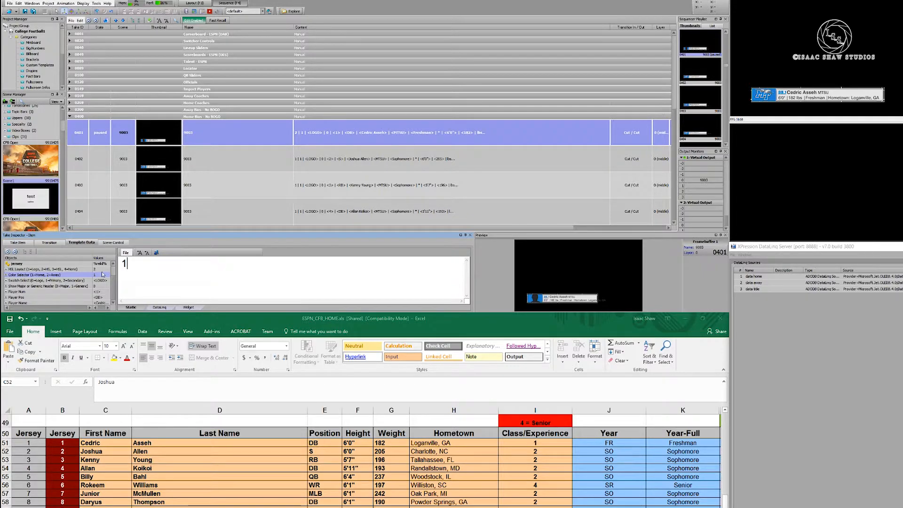